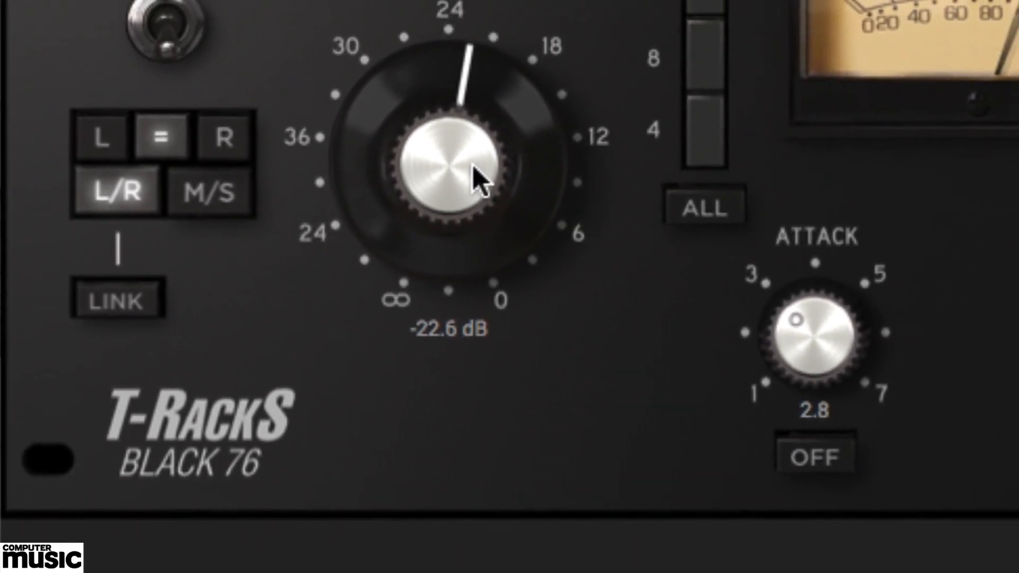
# Step: Raise the drum compressor's input level to -5.0 dB and readjust its output level
pyautogui.moveTo(476, 175); pyautogui.dragTo(442, 145)
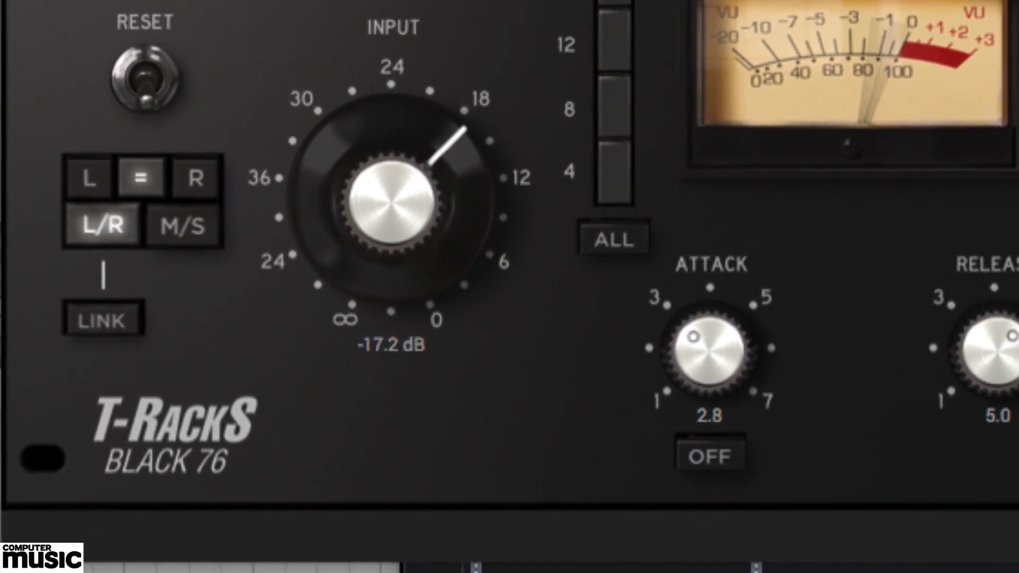
pyautogui.moveTo(384, 227); pyautogui.dragTo(320, 171)
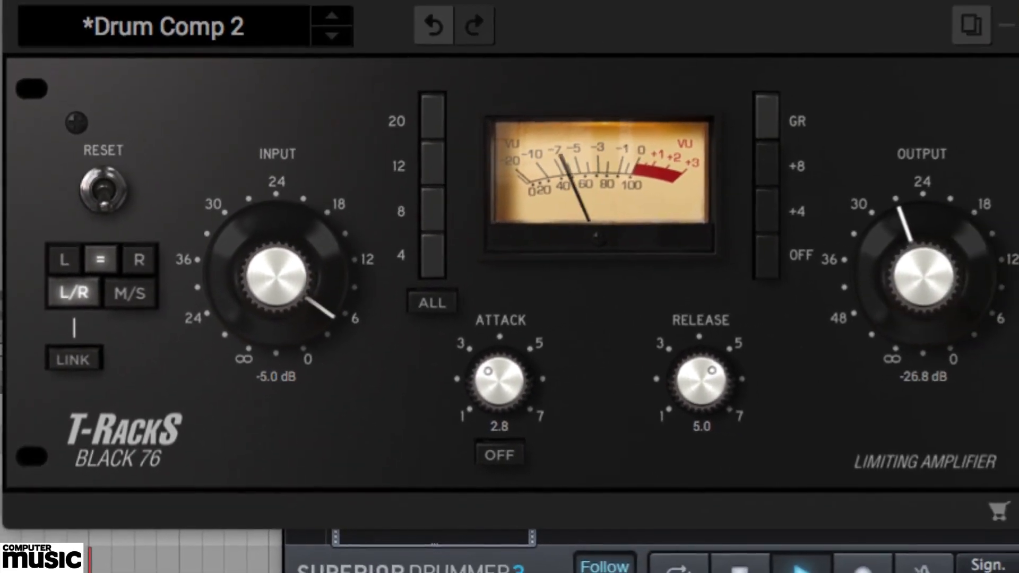
pyautogui.moveTo(903, 313); pyautogui.dragTo(831, 314)
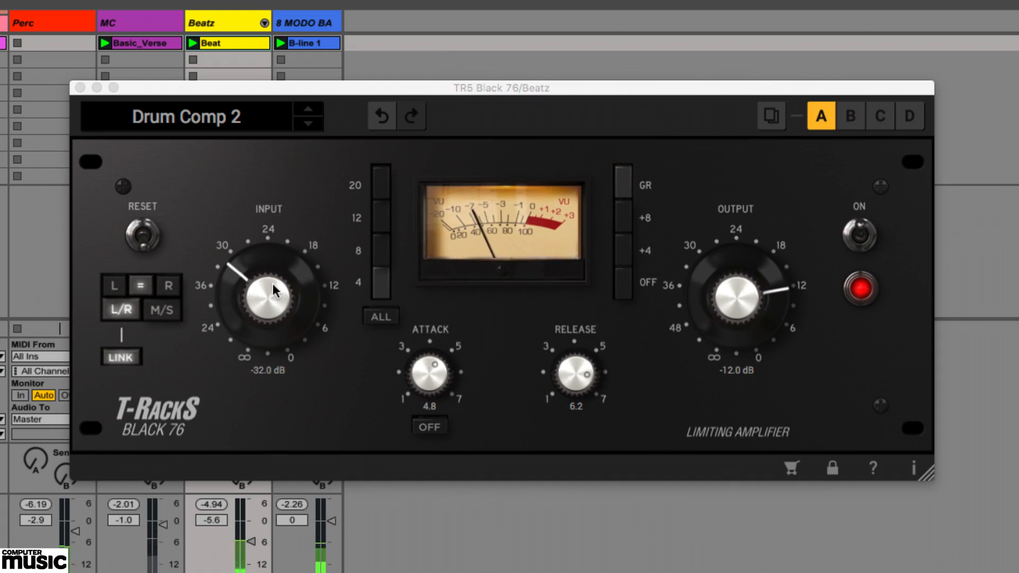
# Step: On the Beatz track's compressor, set the ratio to 8 and drive the input level up to -17.3 dB
pyautogui.moveTo(267, 285)
pyautogui.mouseDown()
pyautogui.moveTo(263, 321)
pyautogui.moveTo(266, 293)
pyautogui.mouseUp()
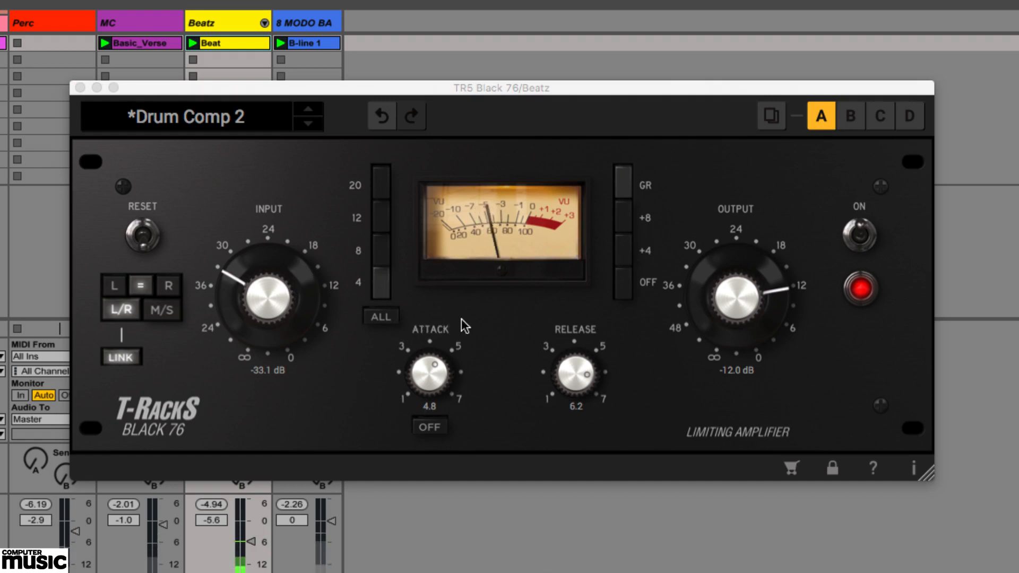
pyautogui.click(383, 250)
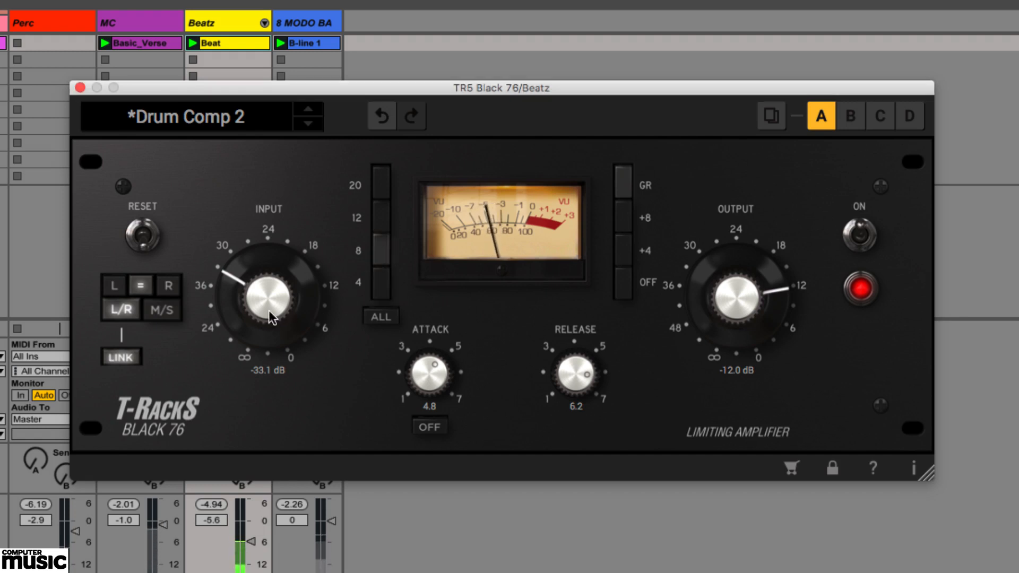
pyautogui.moveTo(272, 317); pyautogui.dragTo(273, 295)
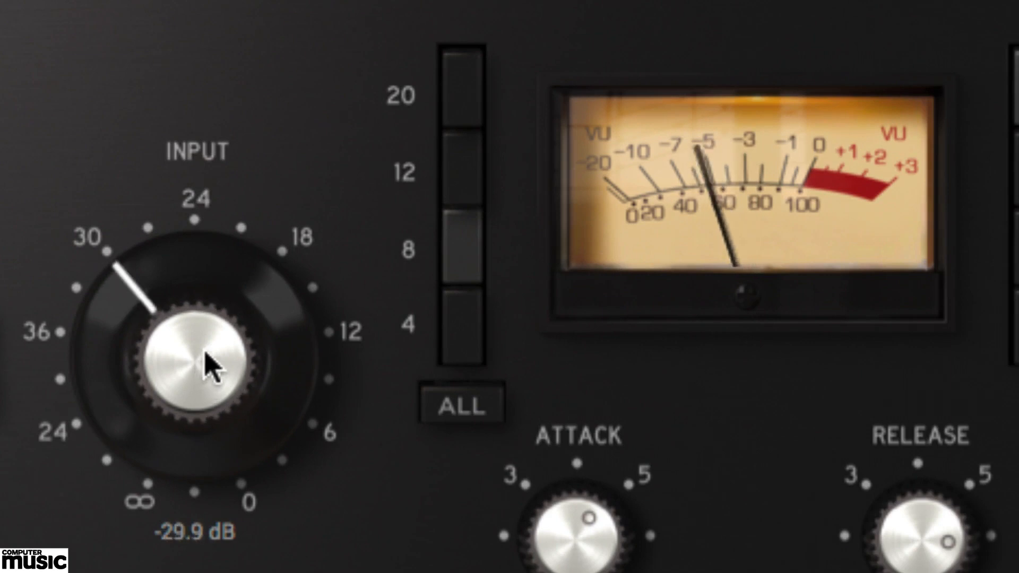
pyautogui.moveTo(210, 366); pyautogui.dragTo(280, 424)
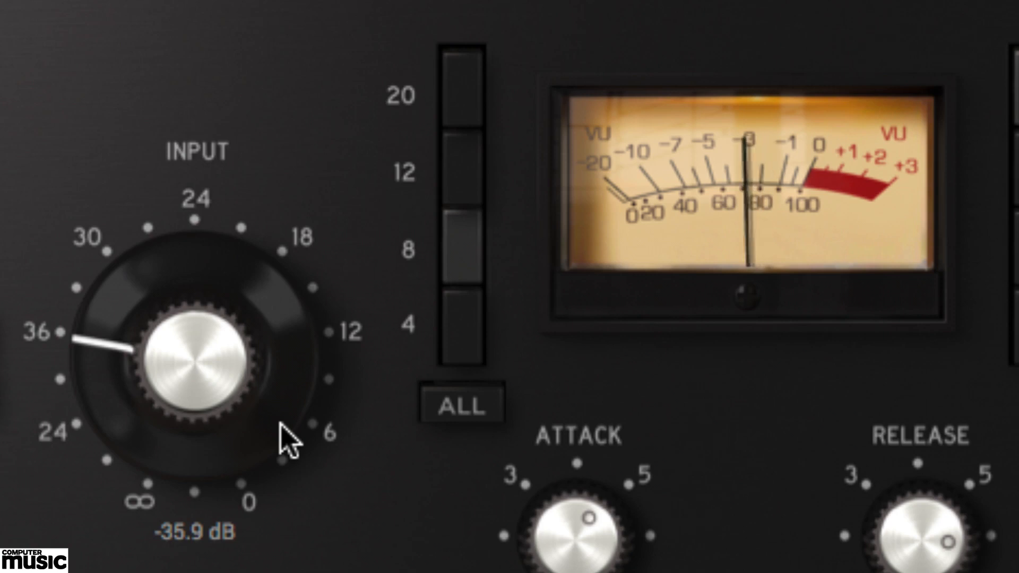
pyautogui.moveTo(280, 423); pyautogui.dragTo(330, 202)
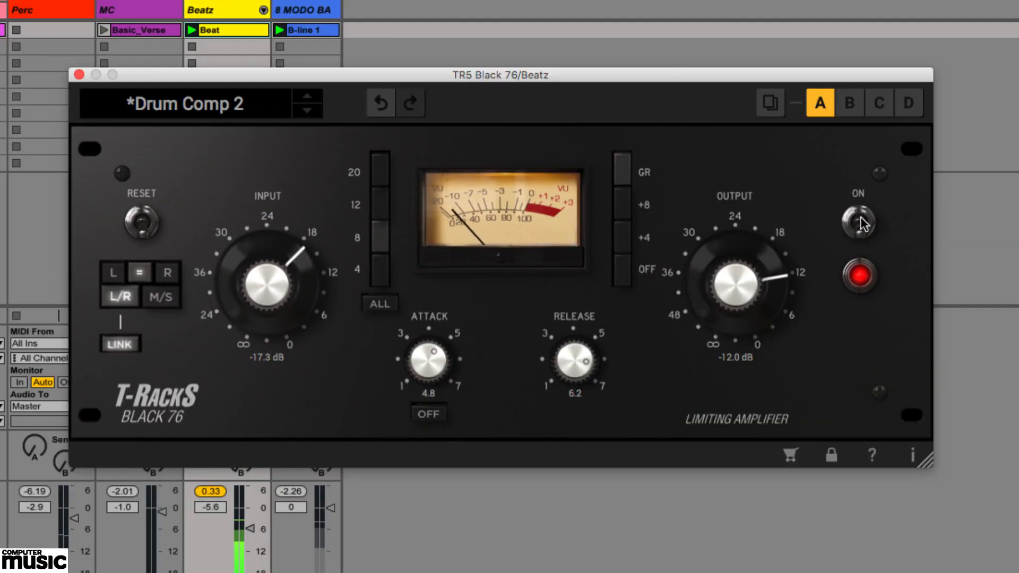
# Step: Lower the Beatz compressor's output to -16.6 dB and compare the processed and bypassed signals
pyautogui.click(860, 221)
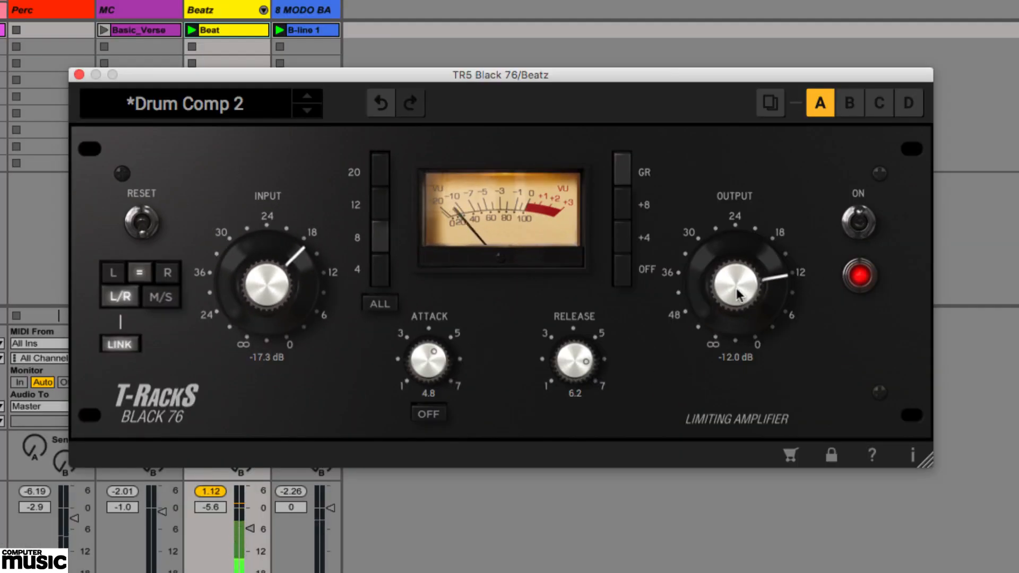
pyautogui.moveTo(739, 298); pyautogui.dragTo(734, 313)
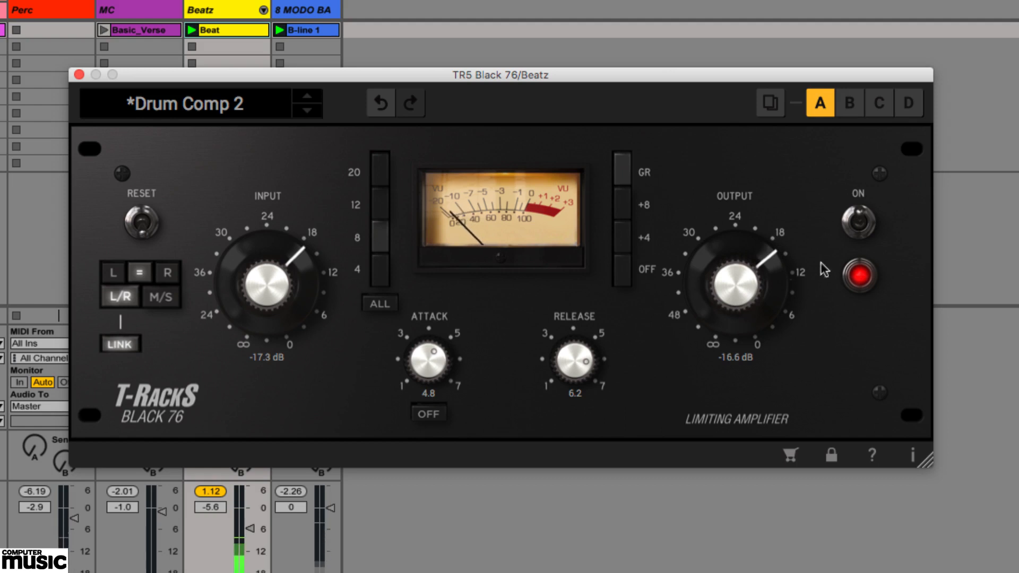
pyautogui.click(859, 223)
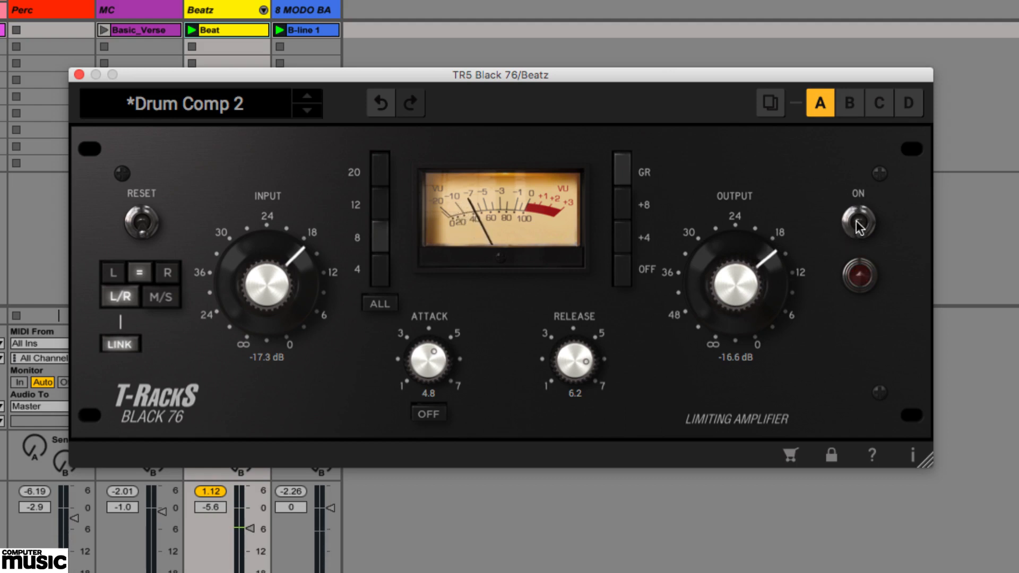
pyautogui.click(857, 222)
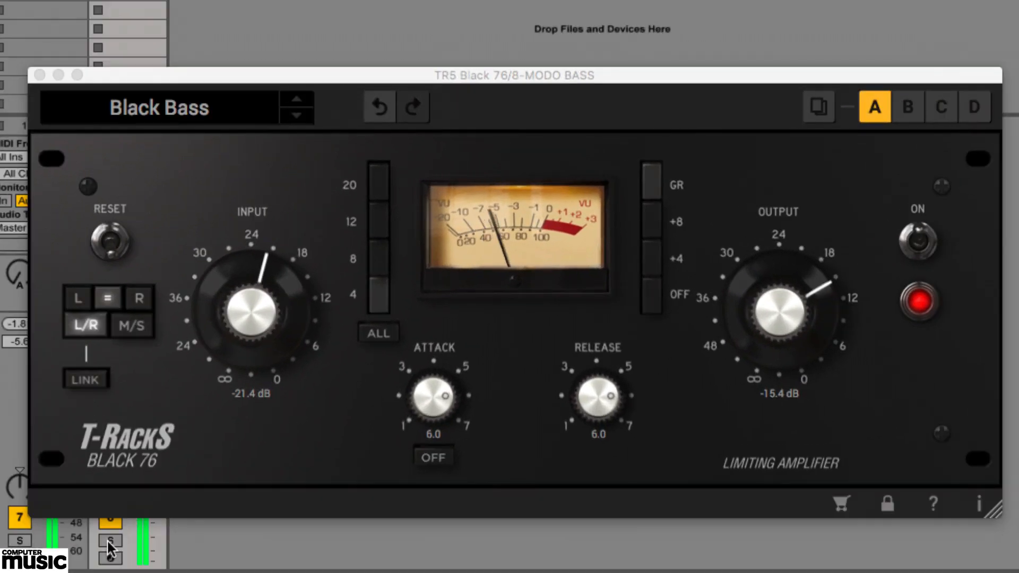
# Step: Solo the MODO BASS track and raise its compressor's input level to -18.8 dB
pyautogui.click(107, 540)
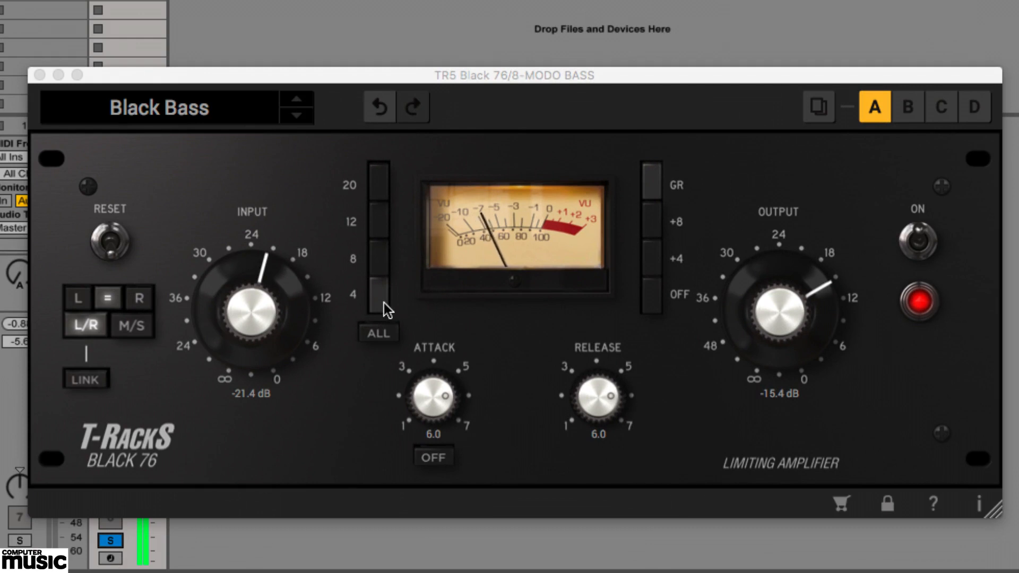
pyautogui.moveTo(244, 304); pyautogui.dragTo(246, 295)
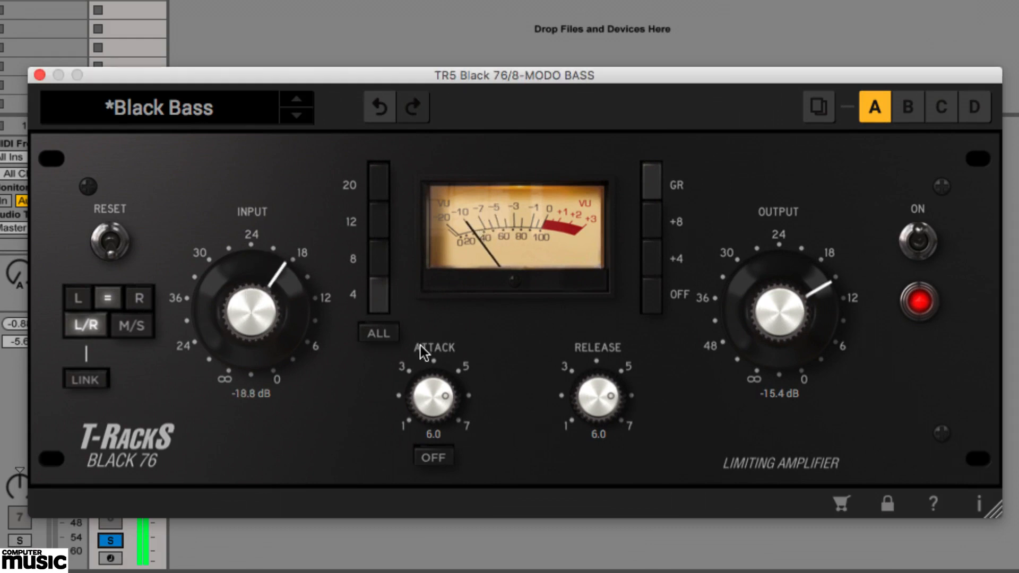
# Step: Step the bass compressor's ratio up through 8 and 12 to 20, and raise the input to -13.7 dB
pyautogui.click(382, 262)
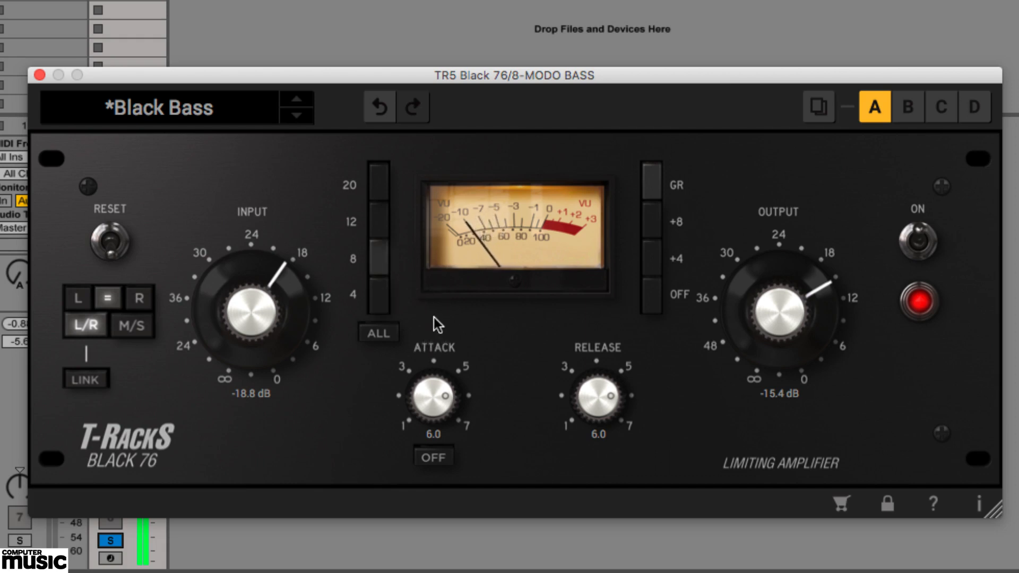
pyautogui.click(381, 228)
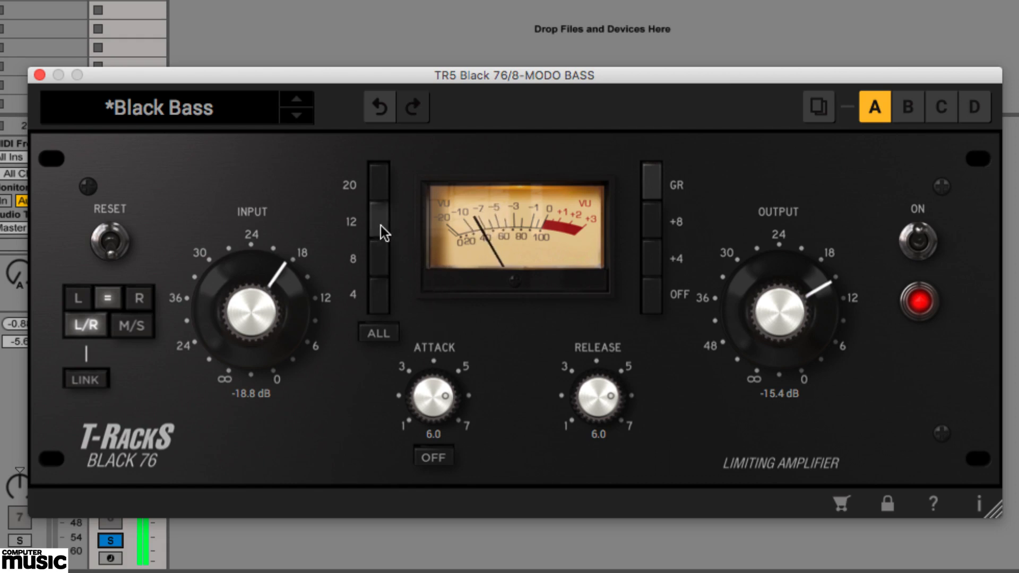
pyautogui.click(381, 184)
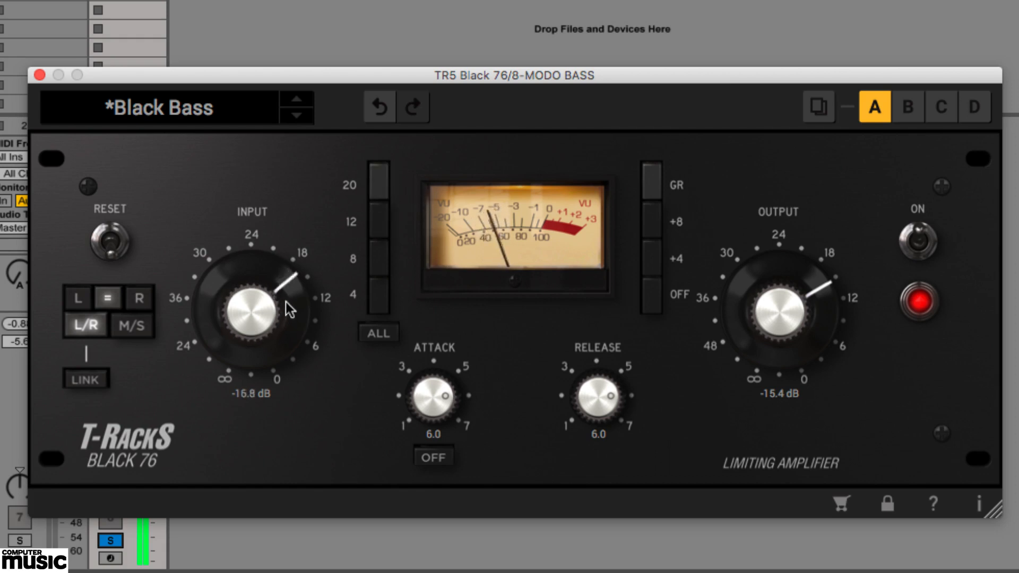
pyautogui.moveTo(286, 301); pyautogui.dragTo(290, 286)
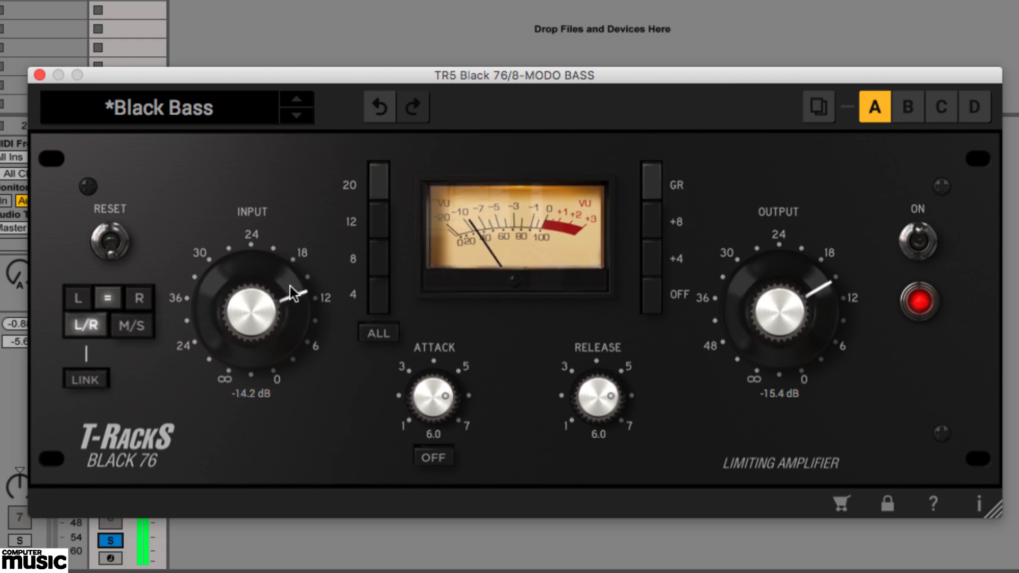
# Step: Compare ratios 4 and 20 on the bass compressor, settle on ratio 8, and lower the input level
pyautogui.click(374, 300)
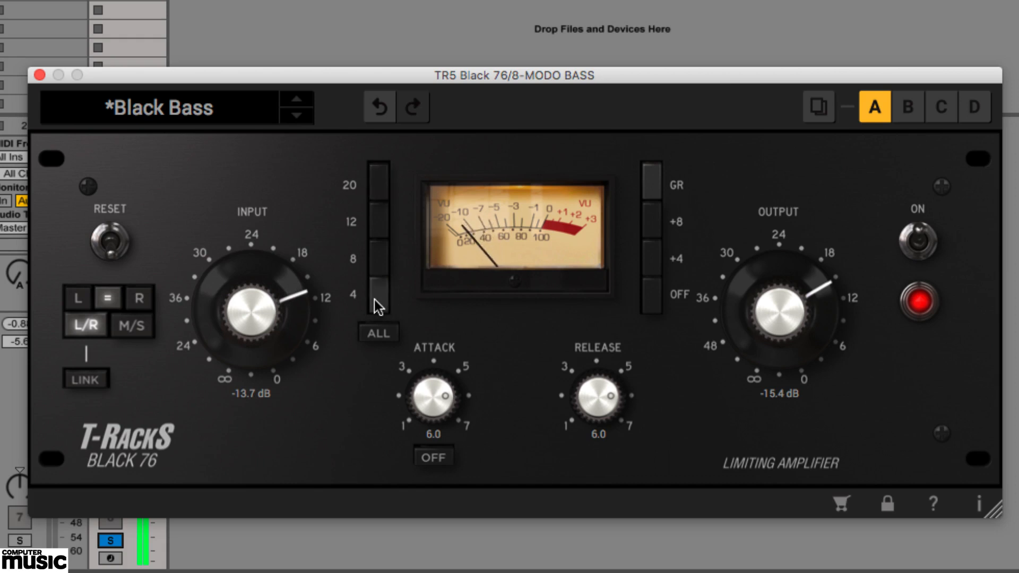
pyautogui.click(383, 190)
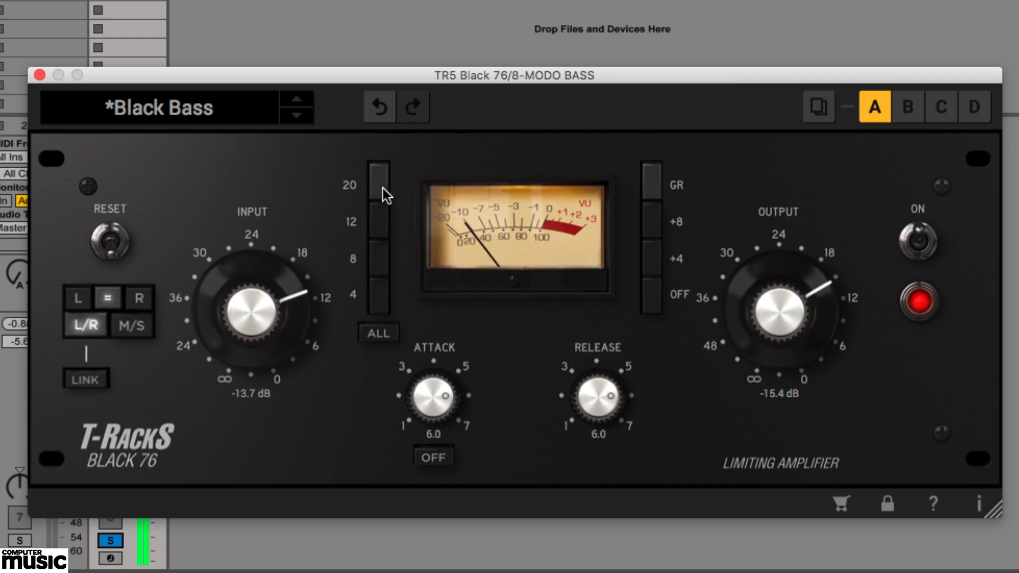
pyautogui.click(383, 296)
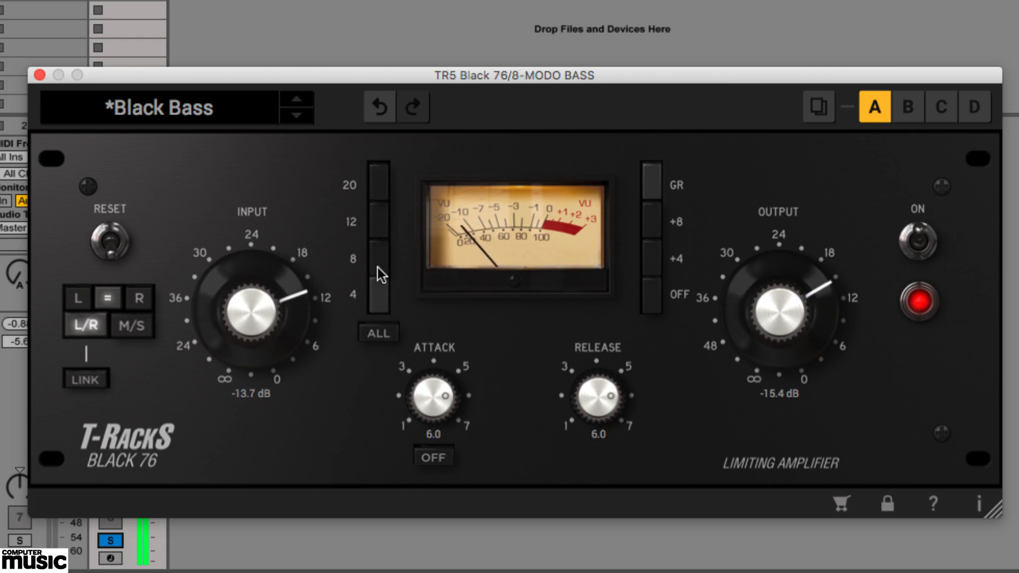
pyautogui.click(378, 265)
pyautogui.moveTo(268, 309); pyautogui.dragTo(272, 340)
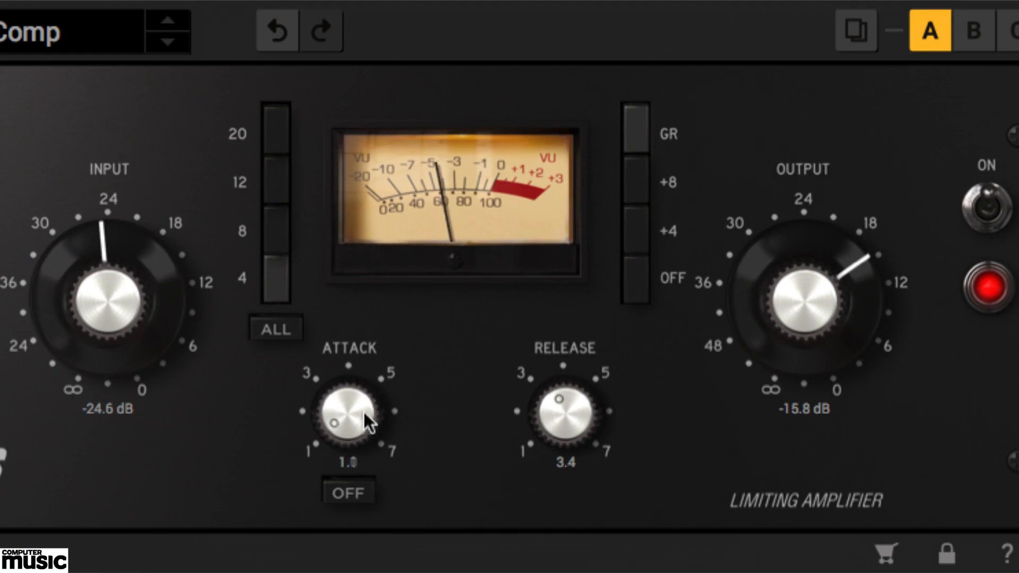
# Step: On the Perc track's compressor, set the attack to 7.0 and the ratio to 12
pyautogui.moveTo(364, 412); pyautogui.dragTo(396, 154)
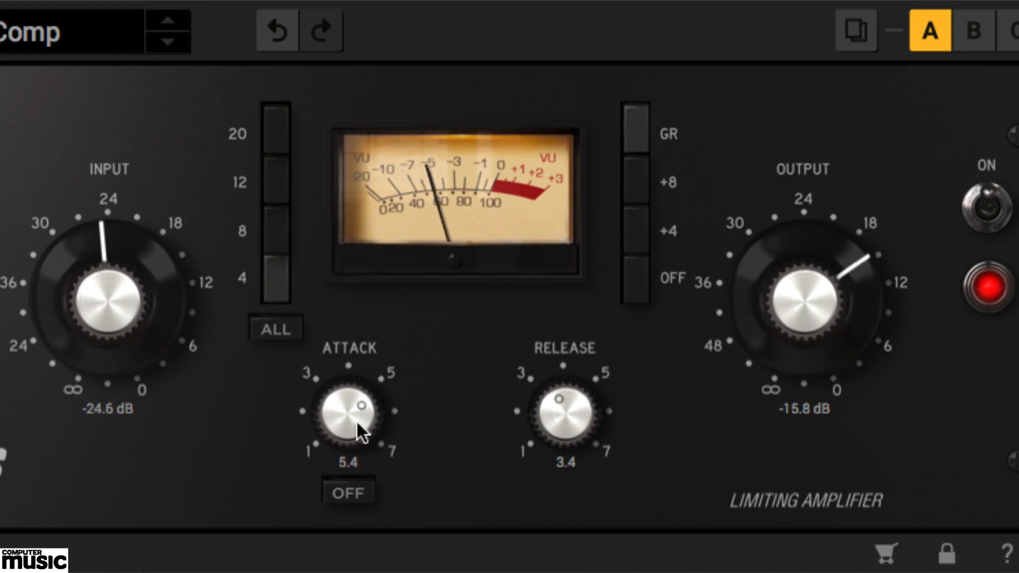
pyautogui.moveTo(356, 419); pyautogui.dragTo(403, 156)
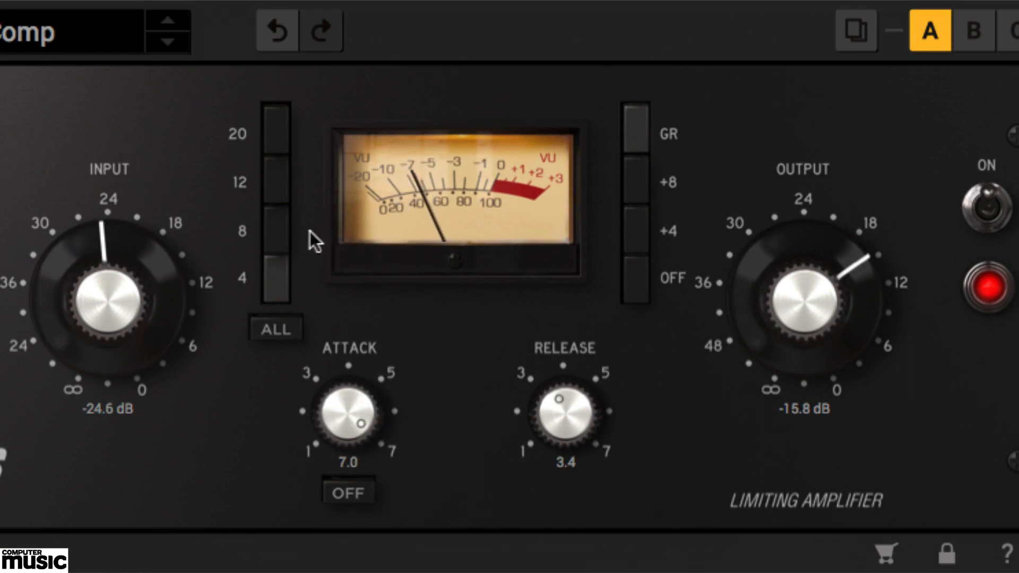
pyautogui.click(276, 226)
pyautogui.click(276, 181)
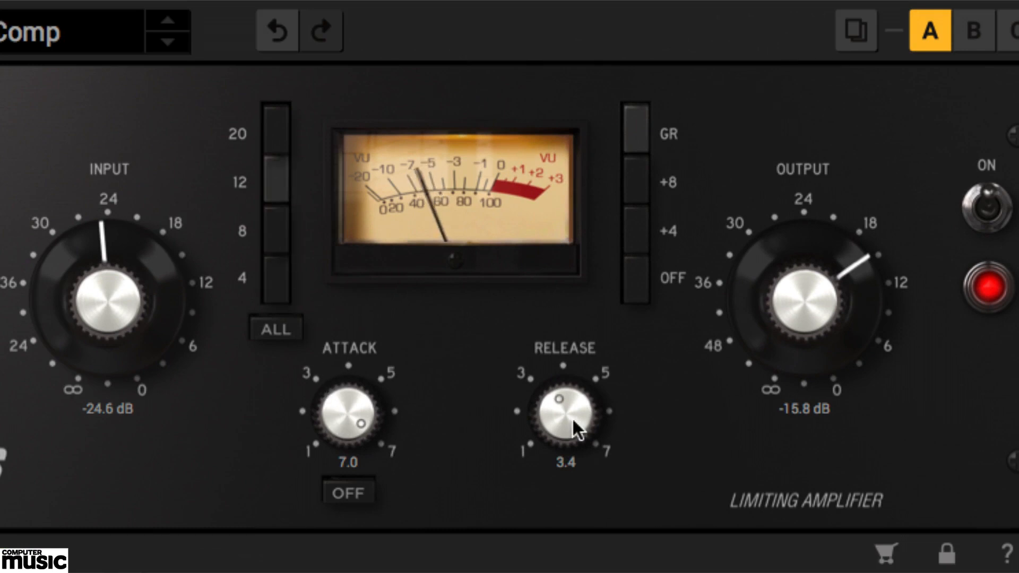
# Step: Set the Perc compressor's release to 7.0 and lower its output to -18.9 dB, comparing against the bypassed sound
pyautogui.moveTo(573, 419); pyautogui.dragTo(585, 195)
pyautogui.moveTo(579, 381); pyautogui.dragTo(572, 332)
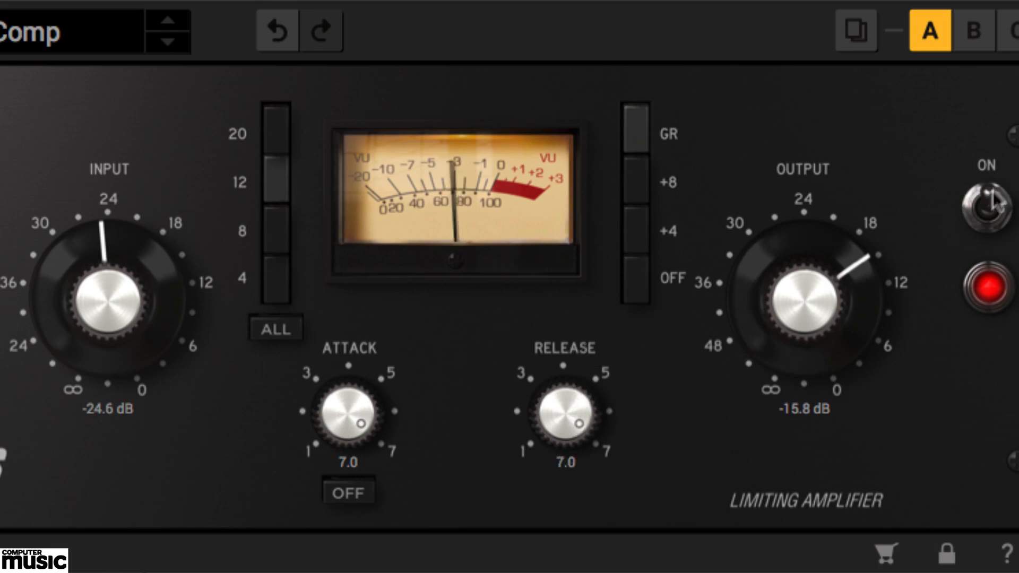
pyautogui.moveTo(805, 310); pyautogui.dragTo(809, 330)
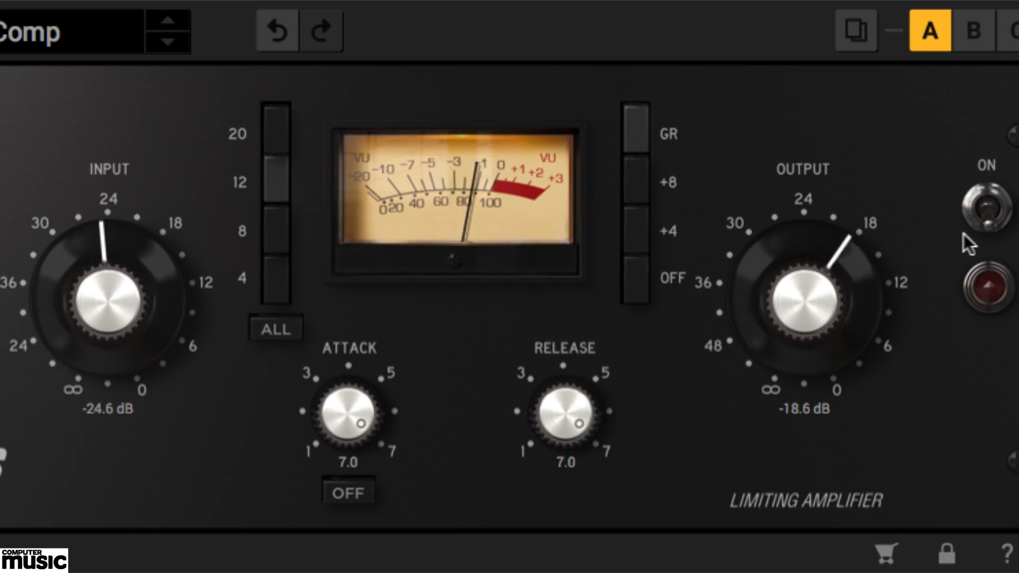
pyautogui.click(988, 212)
pyautogui.moveTo(846, 287); pyautogui.dragTo(846, 290)
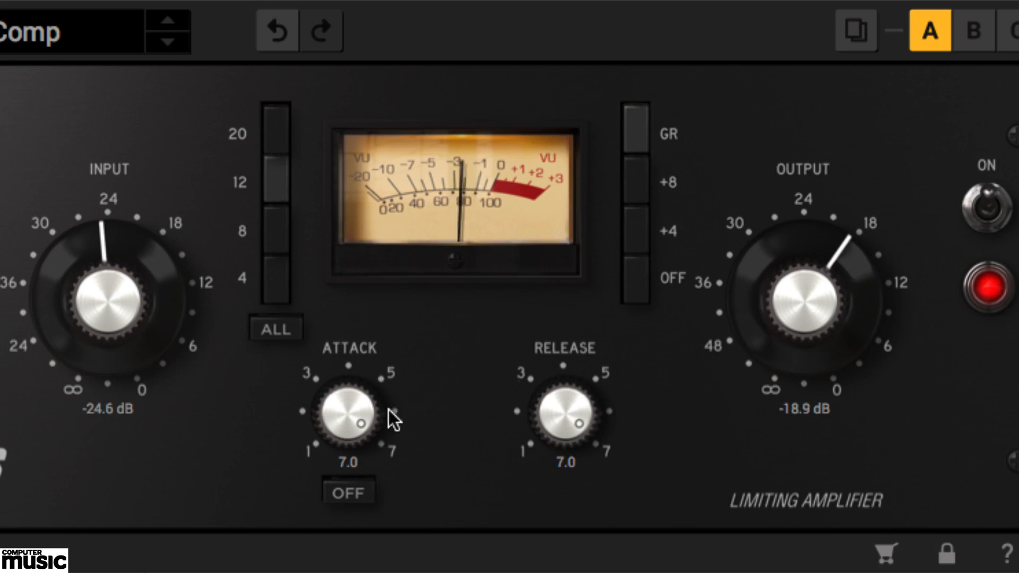
# Step: Set the attack to 3.0 and the release to 5.7, and compare the result with the compressor bypassed
pyautogui.moveTo(346, 410); pyautogui.dragTo(358, 572)
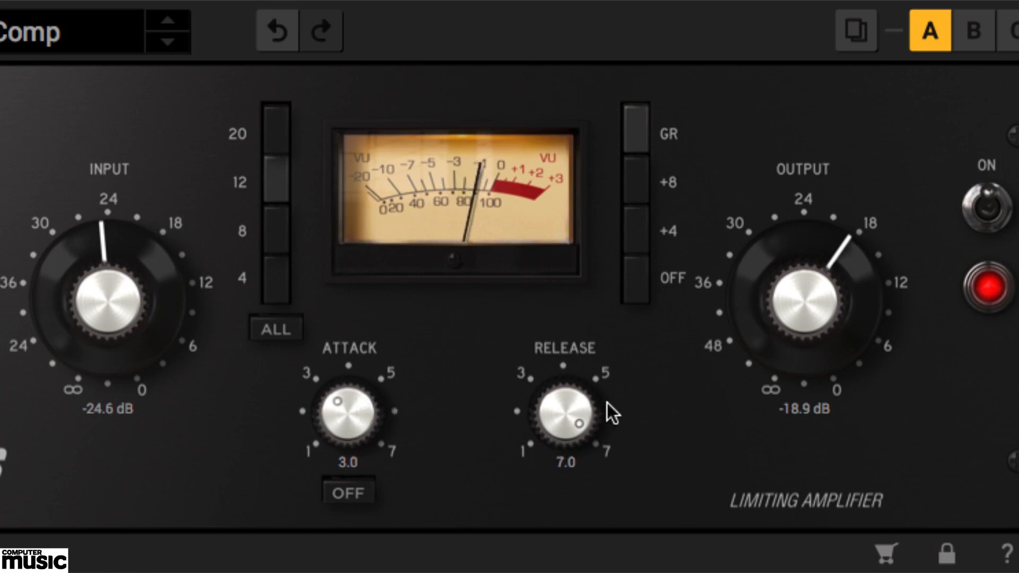
pyautogui.moveTo(562, 513); pyautogui.dragTo(565, 499)
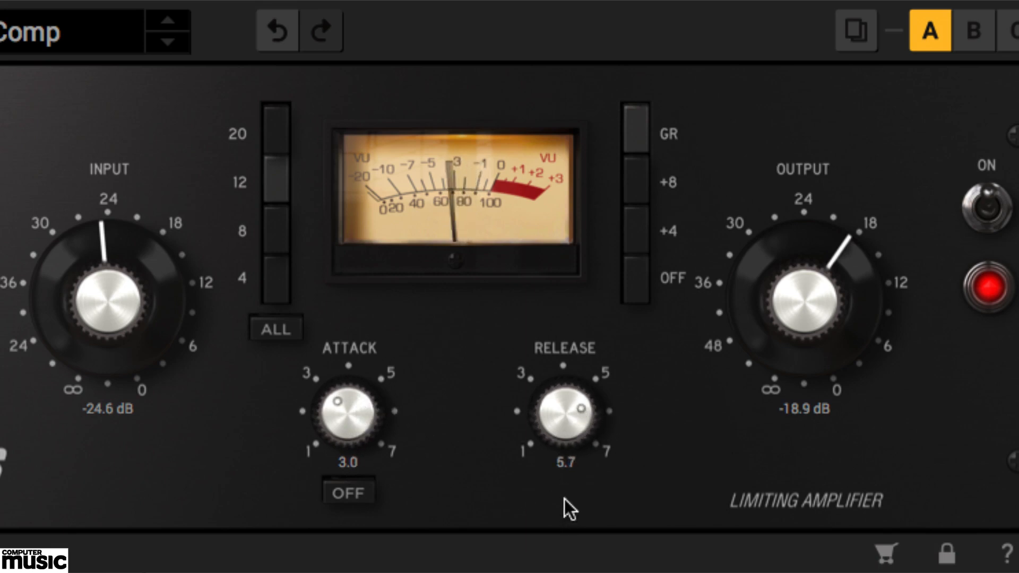
pyautogui.click(980, 228)
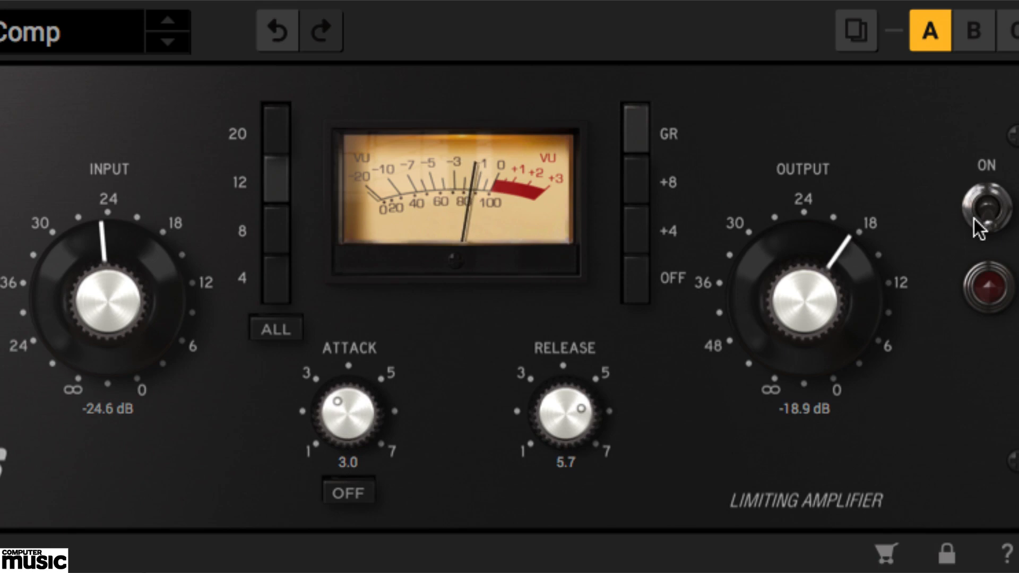
pyautogui.click(980, 228)
# Step: Lower the Perc compressor's output to -24.8 dB and switch its attack off
pyautogui.moveTo(820, 325); pyautogui.dragTo(814, 371)
pyautogui.click(355, 490)
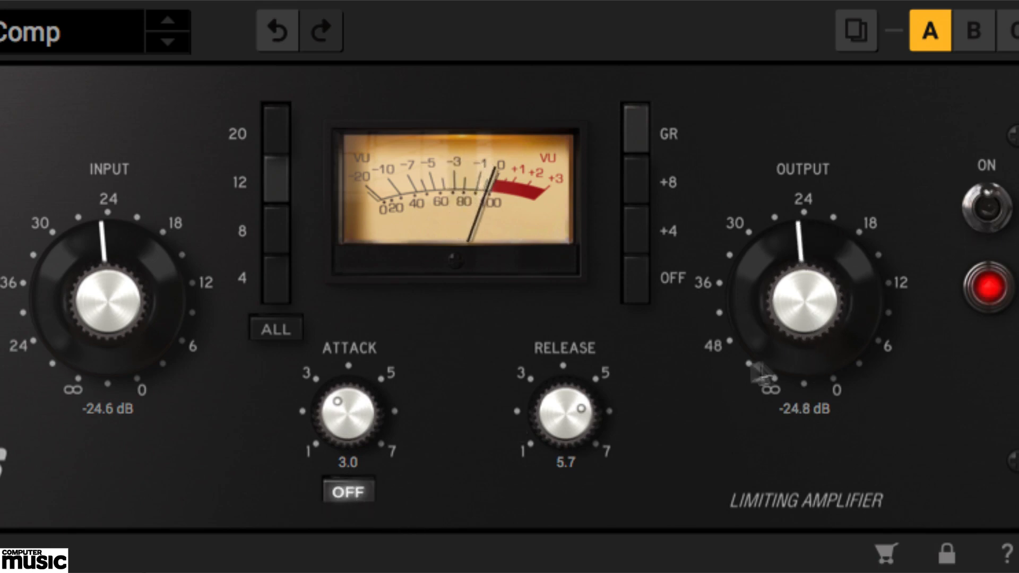
# Step: Set the Perc compressor's input to -23.6 dB and its output to -18.6 dB
pyautogui.moveTo(117, 316); pyautogui.dragTo(142, 254)
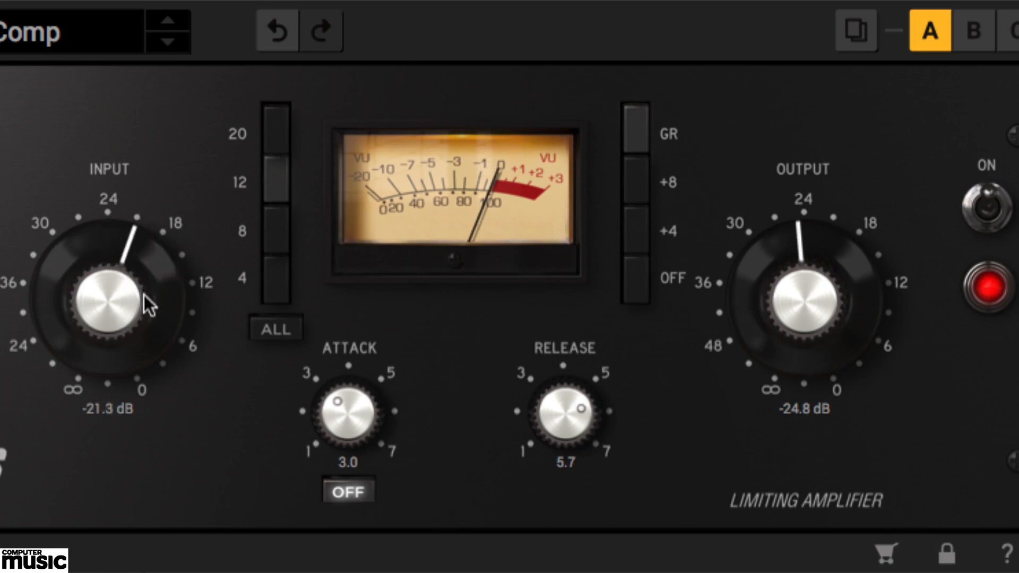
pyautogui.moveTo(149, 305); pyautogui.dragTo(151, 319)
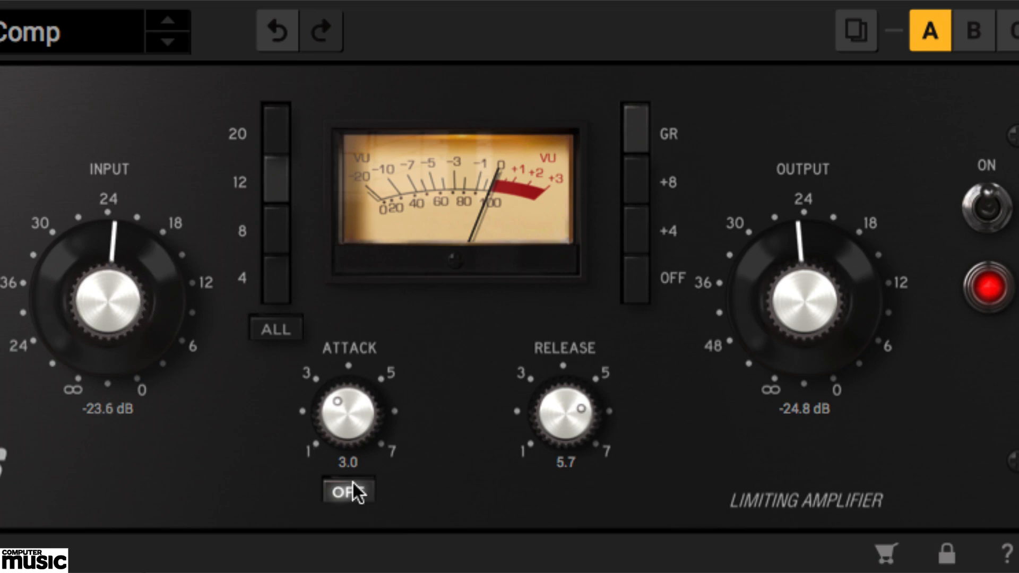
pyautogui.moveTo(860, 303); pyautogui.dragTo(868, 255)
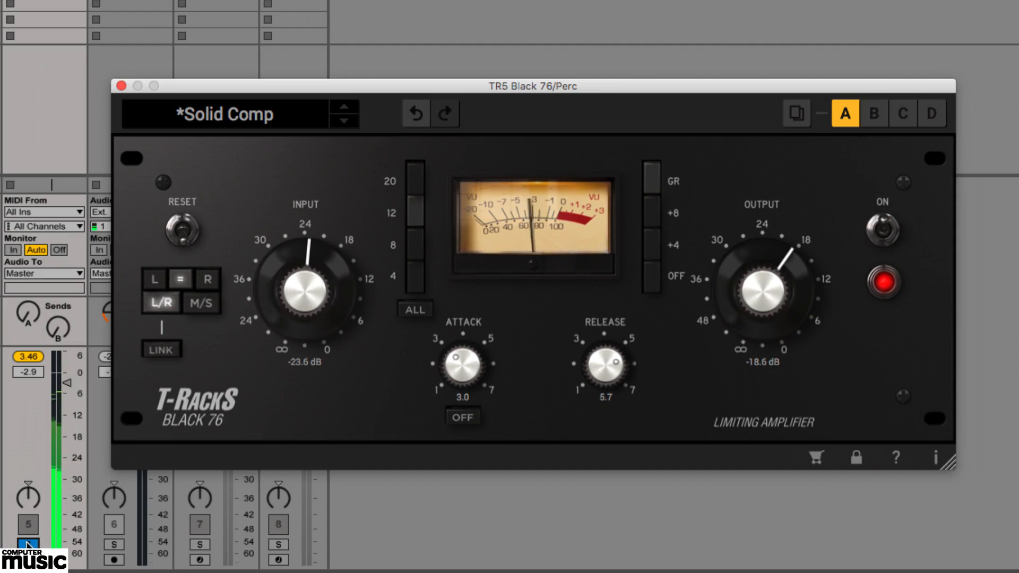
# Step: End the Perc track's solo, set its compressor's input to -22.4 dB and release to 5.2, and lower the attack
pyautogui.click(28, 544)
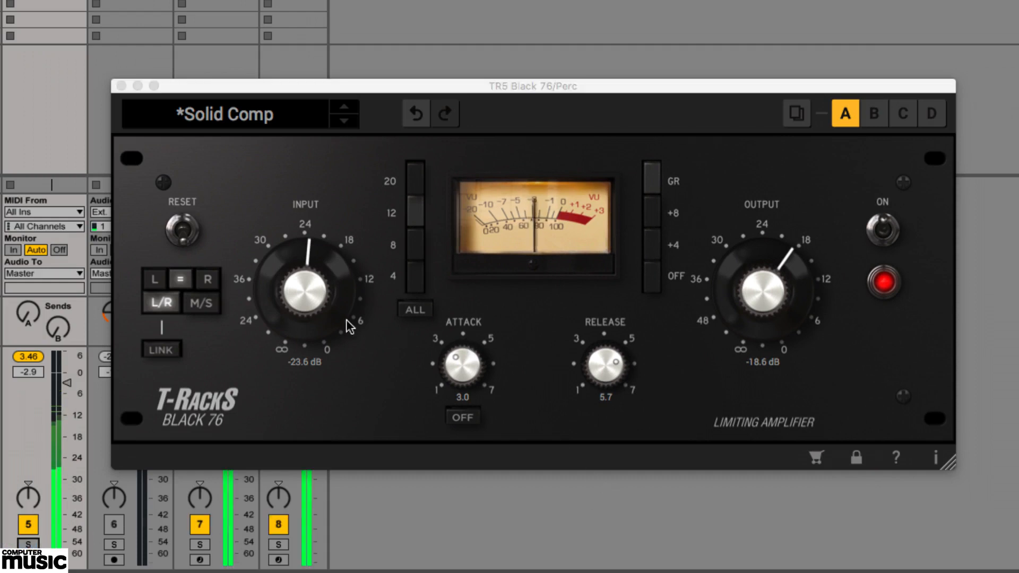
pyautogui.moveTo(325, 310); pyautogui.dragTo(325, 301)
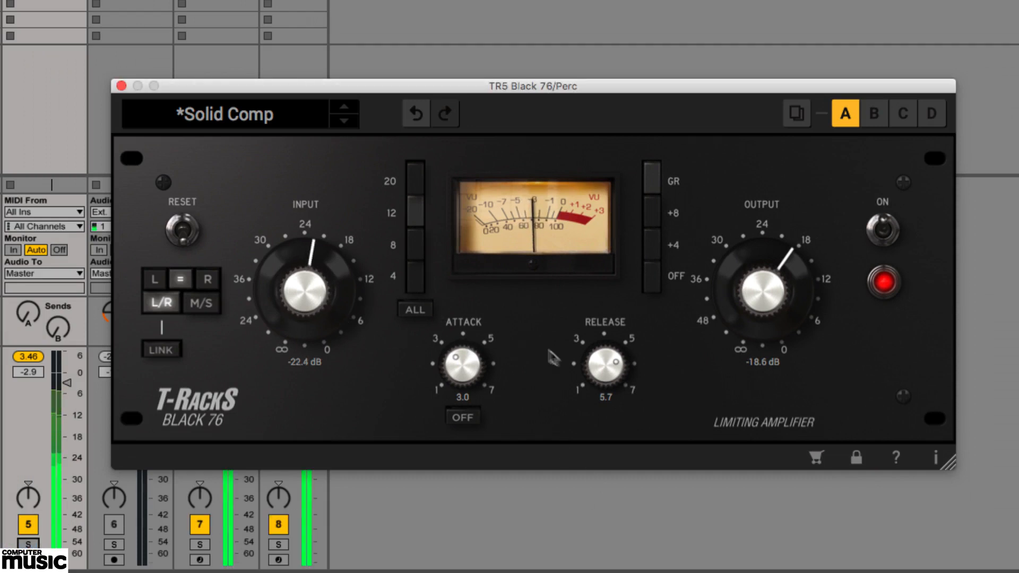
pyautogui.moveTo(594, 377); pyautogui.dragTo(594, 379)
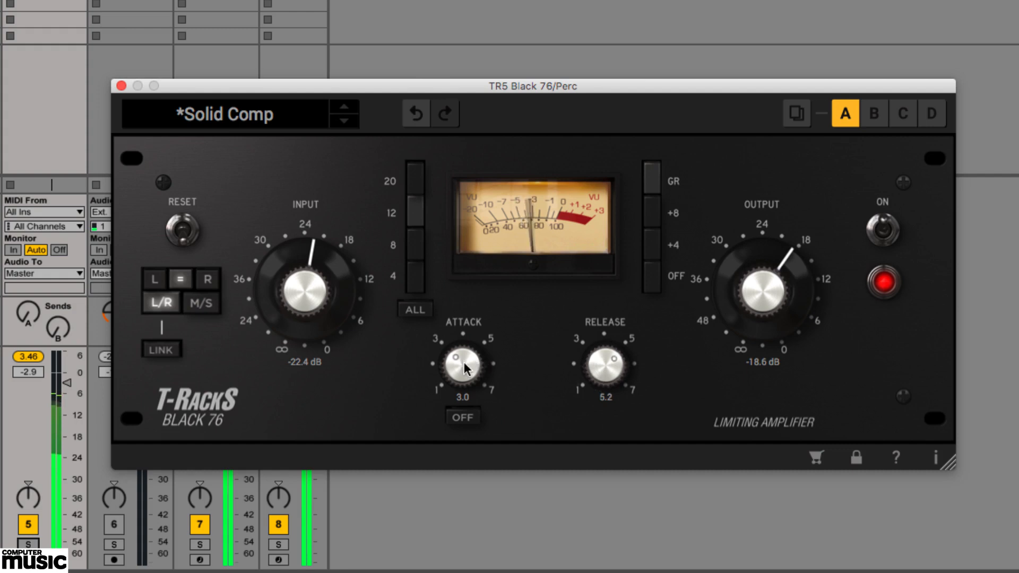
pyautogui.moveTo(465, 371); pyautogui.dragTo(465, 377)
pyautogui.moveTo(465, 391); pyautogui.dragTo(463, 402)
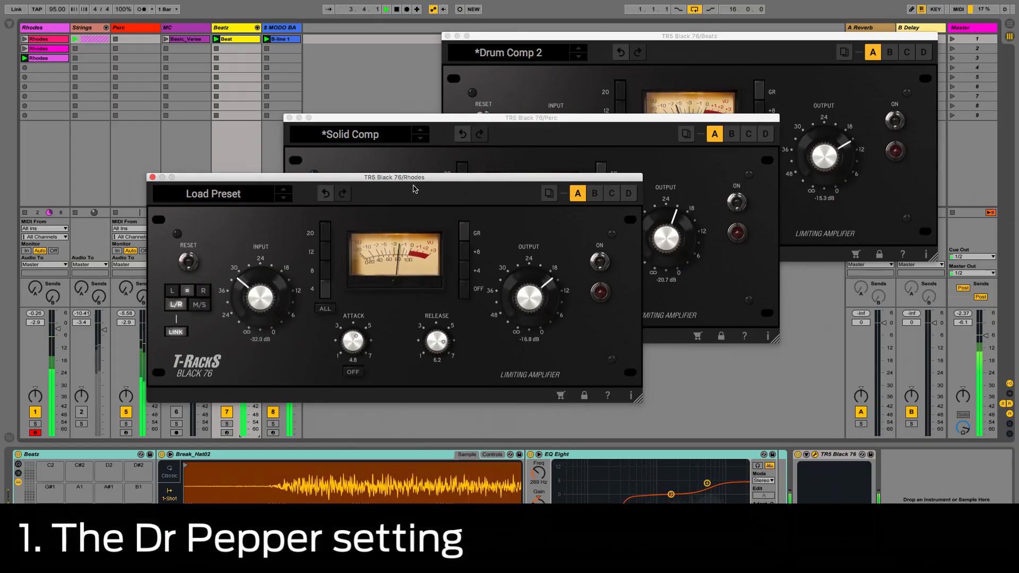
# Step: Switch on the Rhodes compressor with the track soloed, set attack 2.7 and release 5.4, and end the solo
pyautogui.click(35, 423)
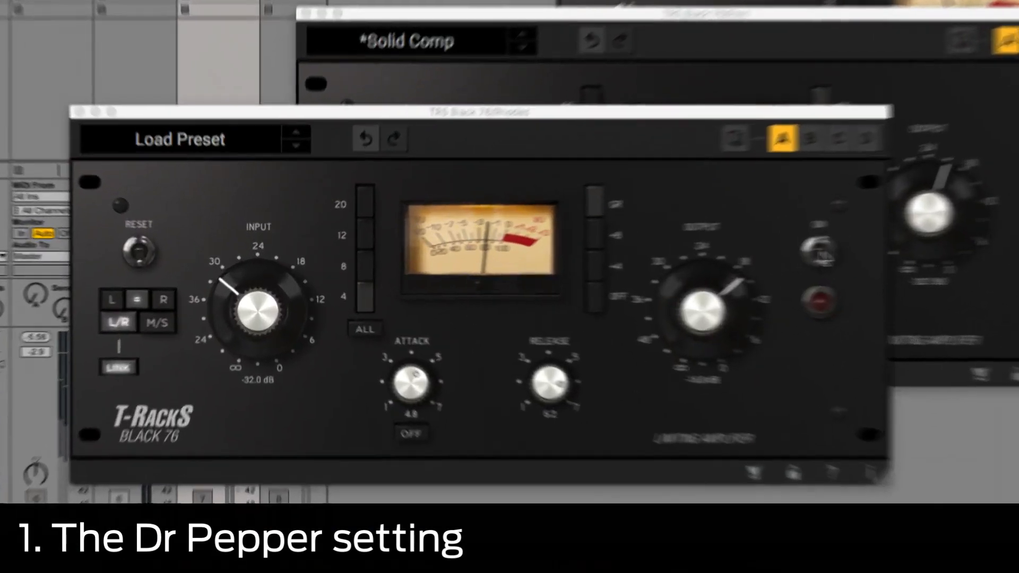
pyautogui.click(600, 261)
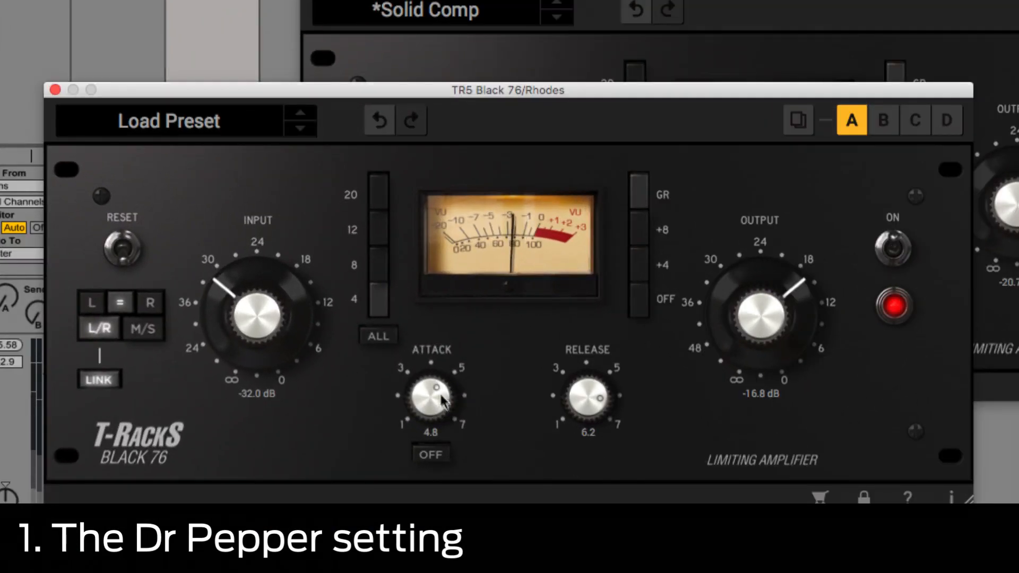
pyautogui.moveTo(437, 396); pyautogui.dragTo(413, 482)
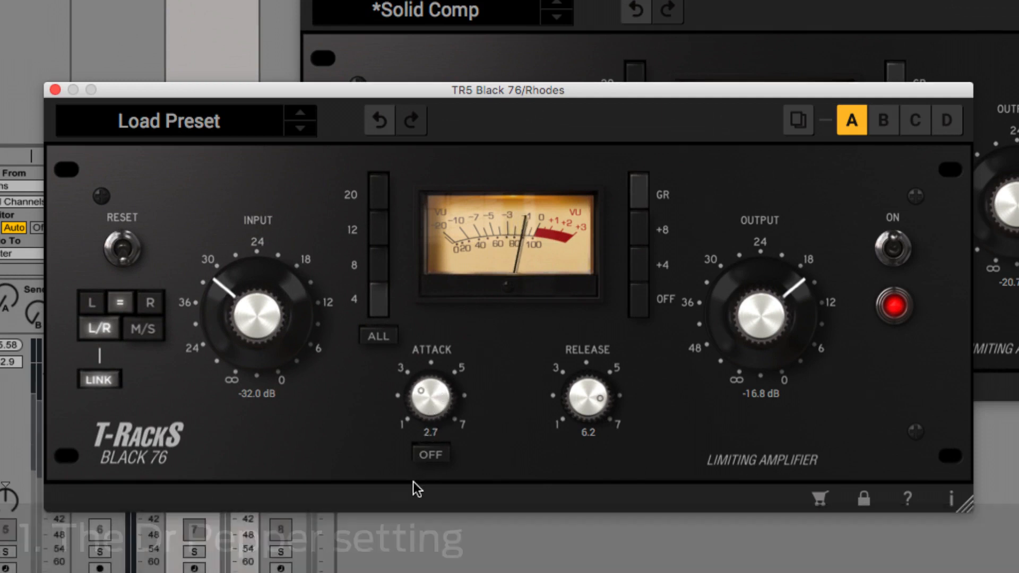
pyautogui.moveTo(578, 425); pyautogui.dragTo(578, 436)
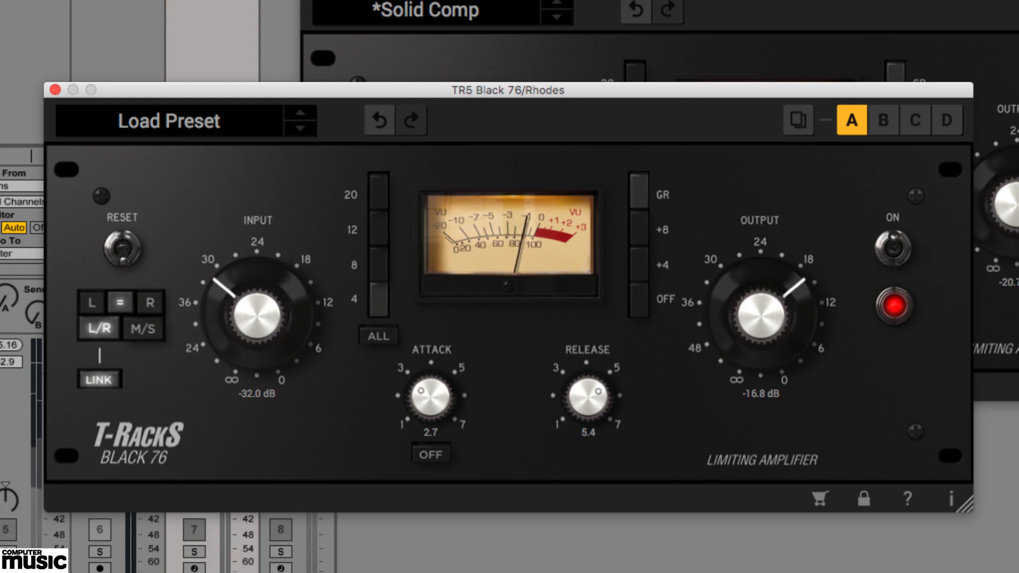
pyautogui.click(2, 552)
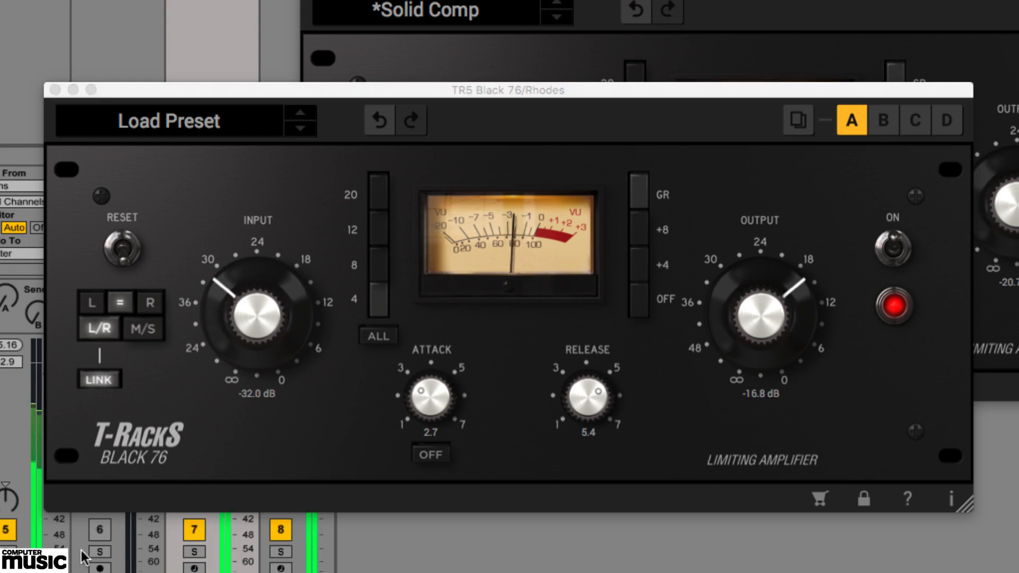
# Step: Switch on the Beatz compressor with its track soloed and the Perc compressor, and toggle Perc's bypass within the full mix
pyautogui.click(195, 553)
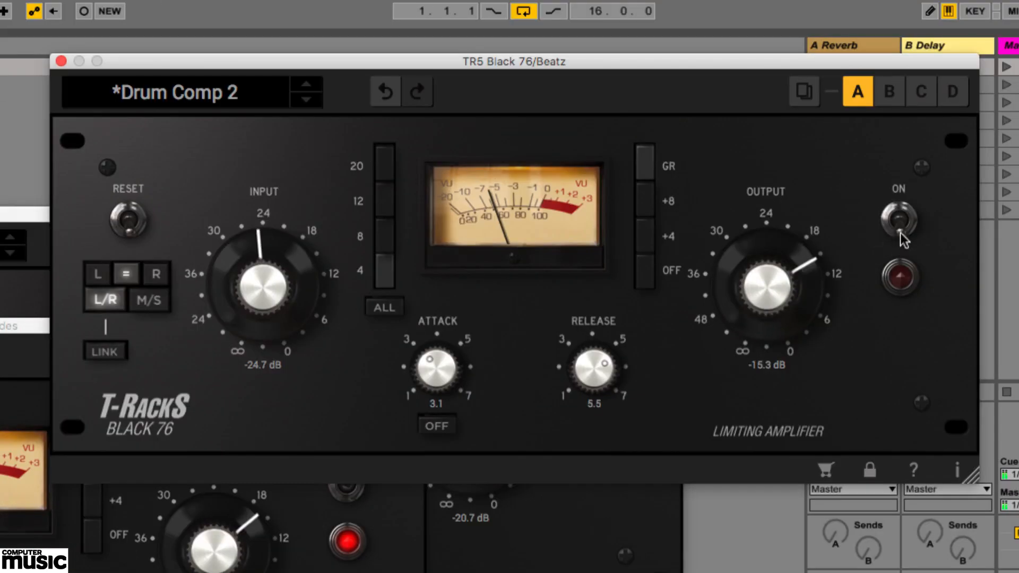
pyautogui.click(900, 233)
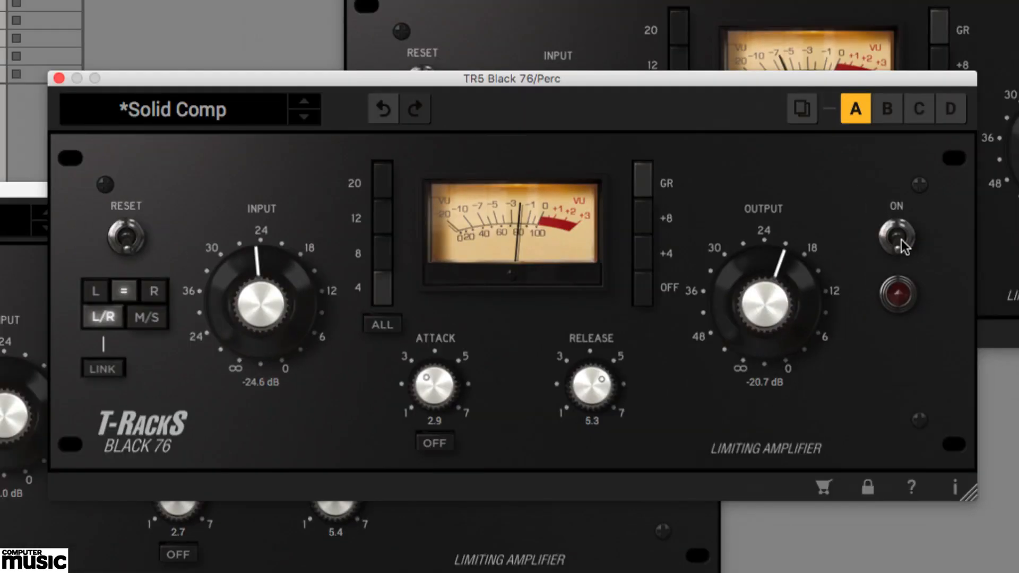
pyautogui.click(902, 243)
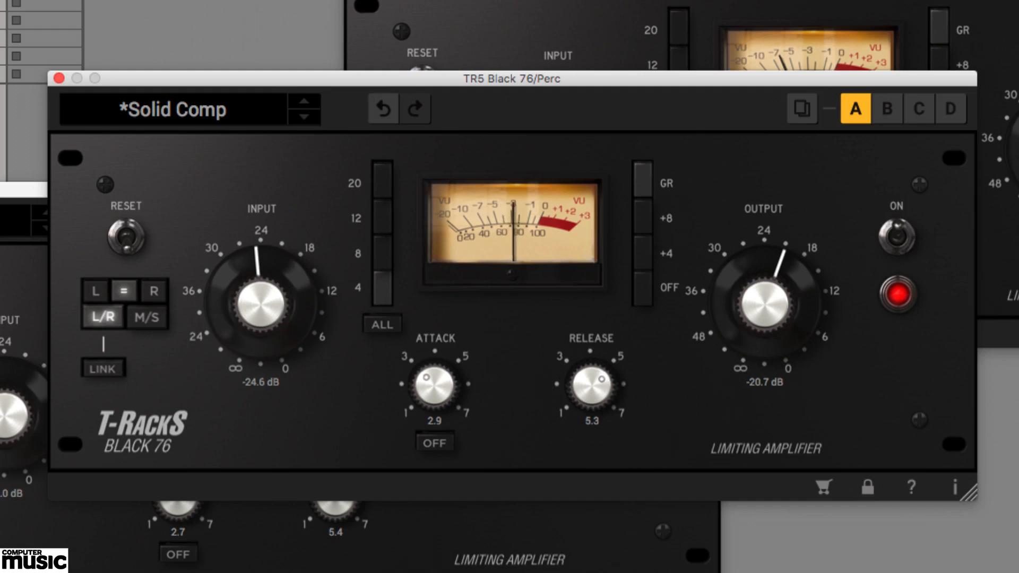
pyautogui.click(115, 571)
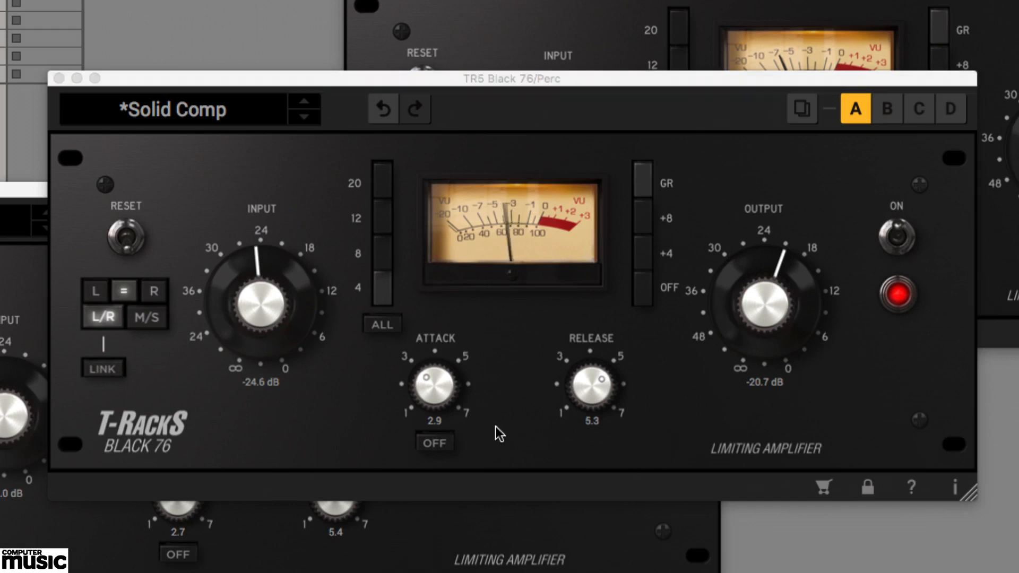
pyautogui.click(903, 238)
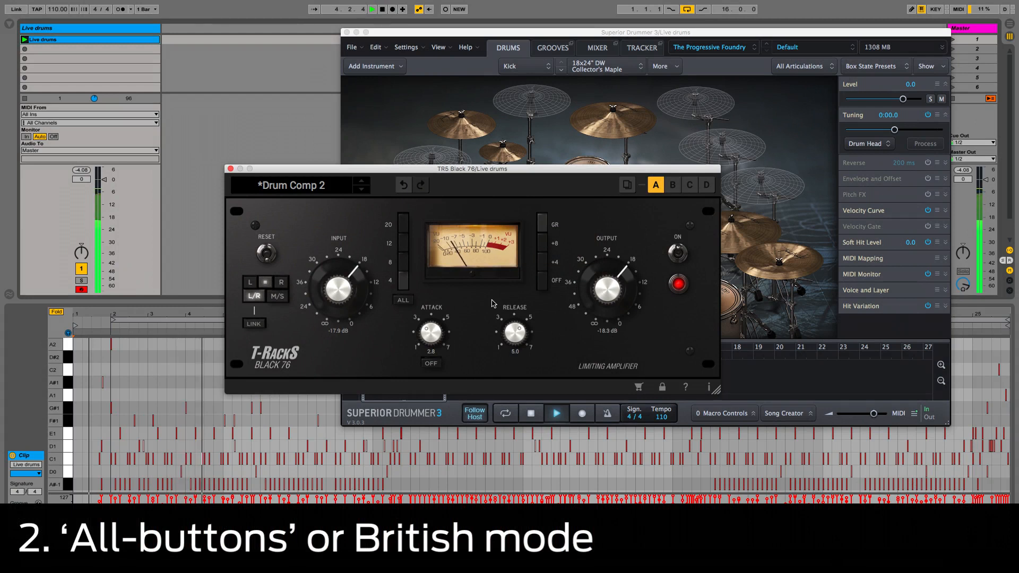
# Step: Step the Live drums compressor's ratio through 8, 12 and 20
pyautogui.click(404, 261)
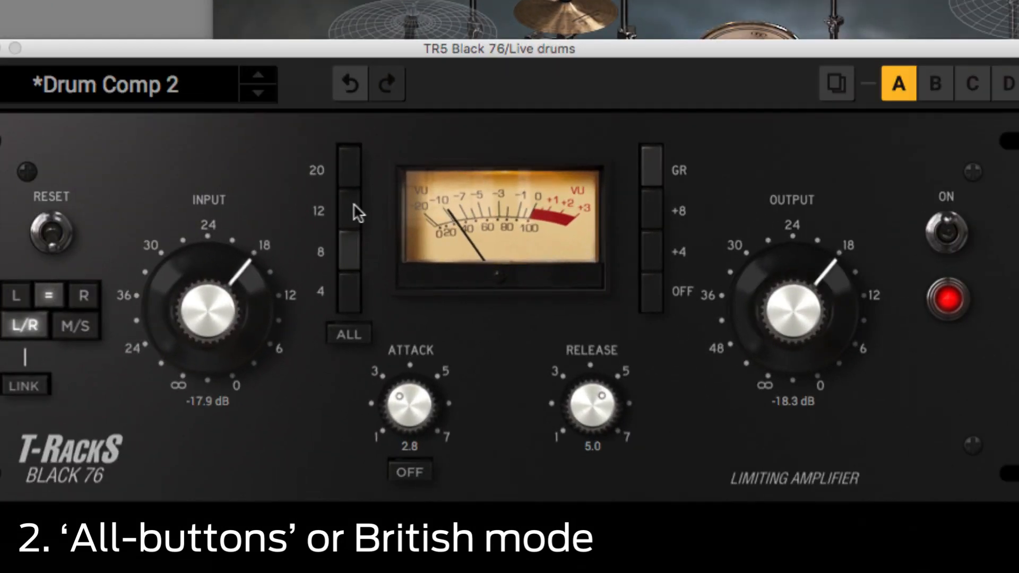
pyautogui.click(406, 244)
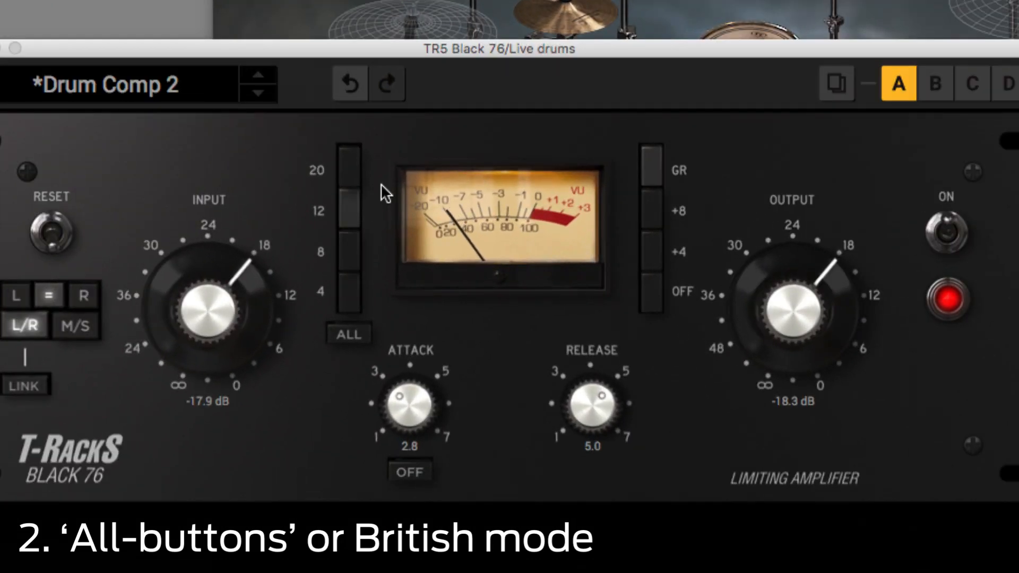
pyautogui.click(352, 167)
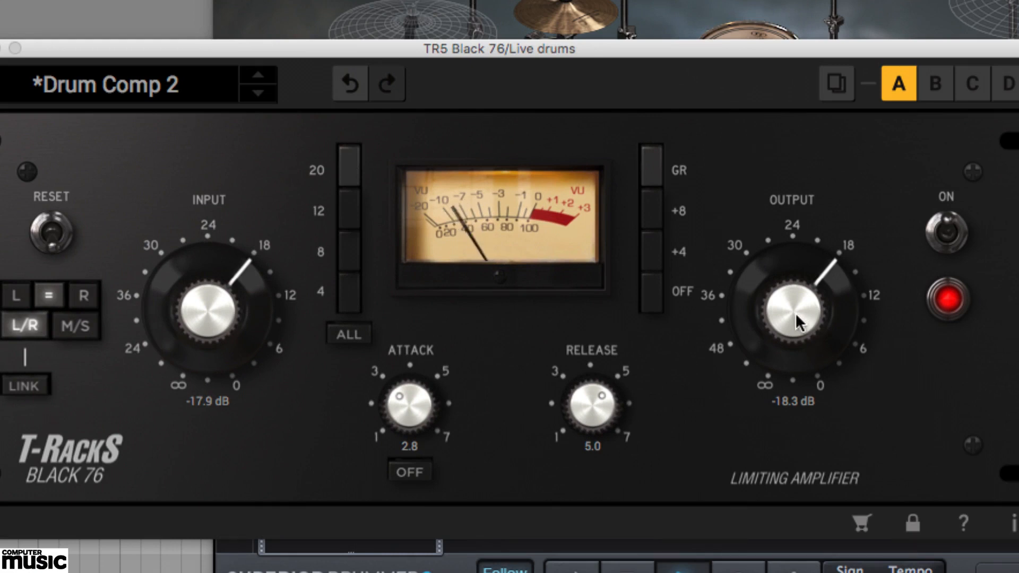
# Step: Lower the Live drums compressor's output to -24.1 dB and input to -22.6 dB, and engage all ratio buttons together
pyautogui.moveTo(796, 311); pyautogui.dragTo(795, 357)
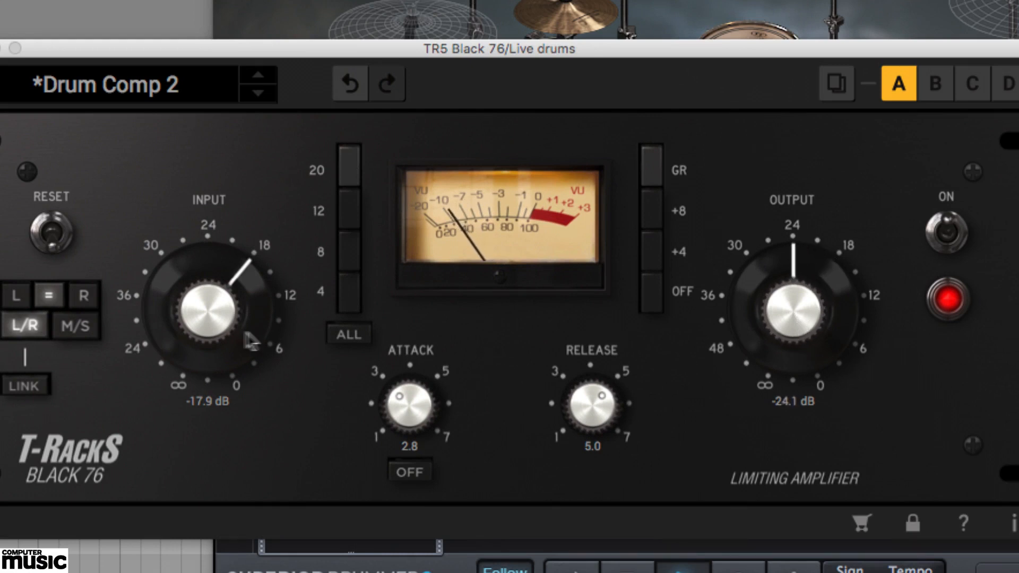
pyautogui.moveTo(250, 340); pyautogui.dragTo(207, 372)
pyautogui.click(349, 335)
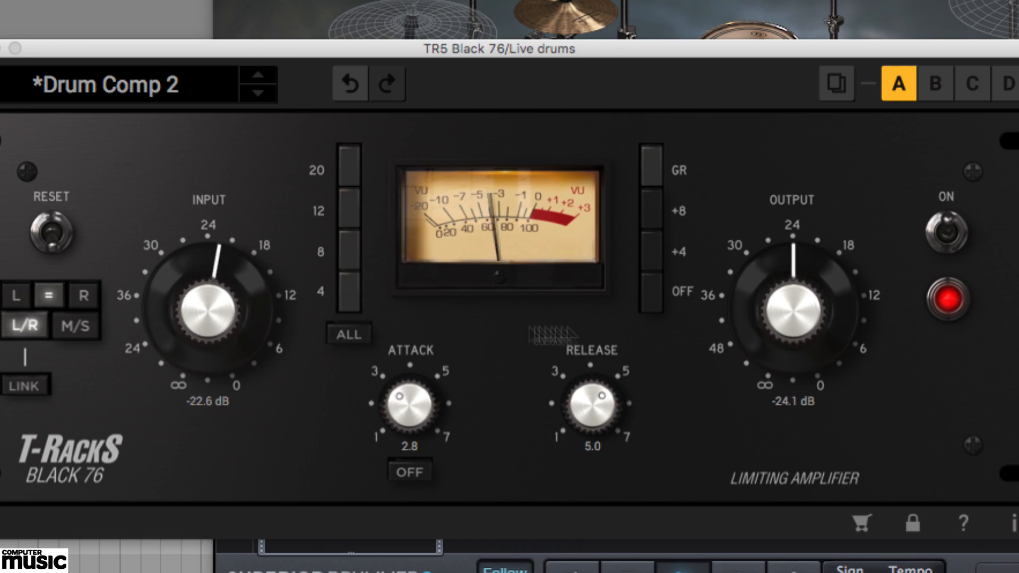
# Step: Bring the Live drums compressor's output to -19.6 dB and compare the all-buttons sound with the compressor bypassed
pyautogui.moveTo(810, 321); pyautogui.dragTo(814, 296)
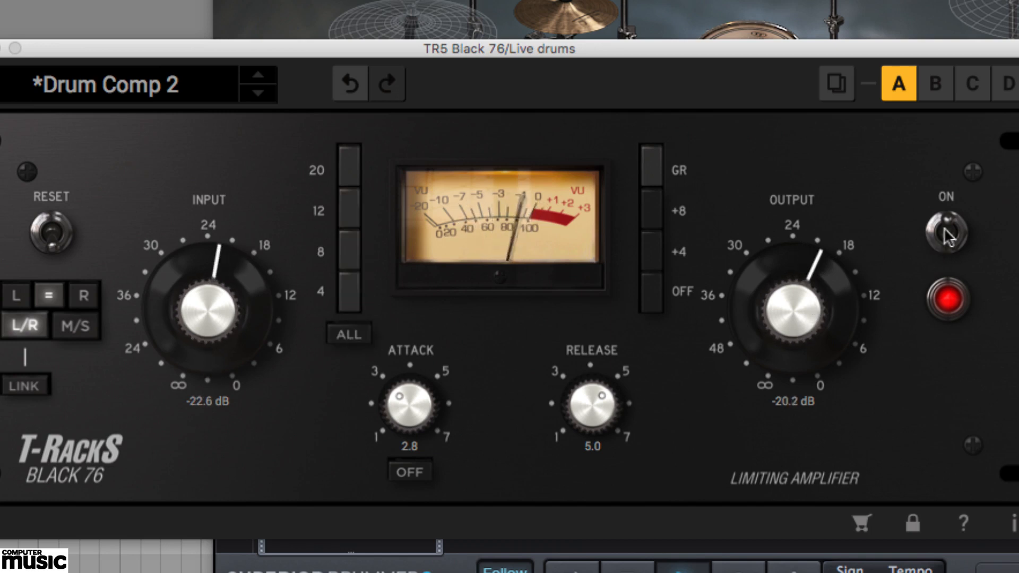
pyautogui.scroll(3, 777, 312)
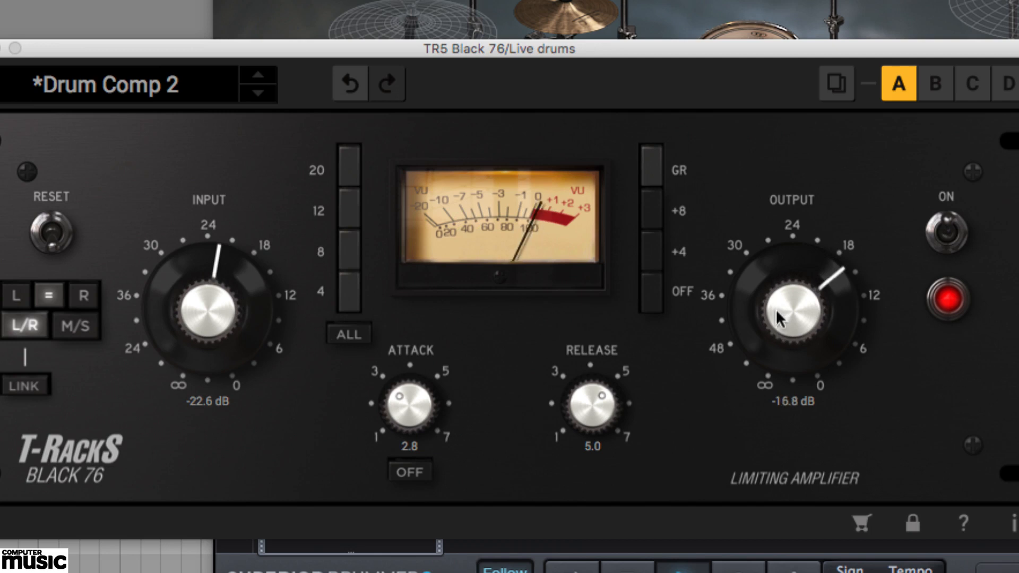
pyautogui.scroll(-3, 776, 311)
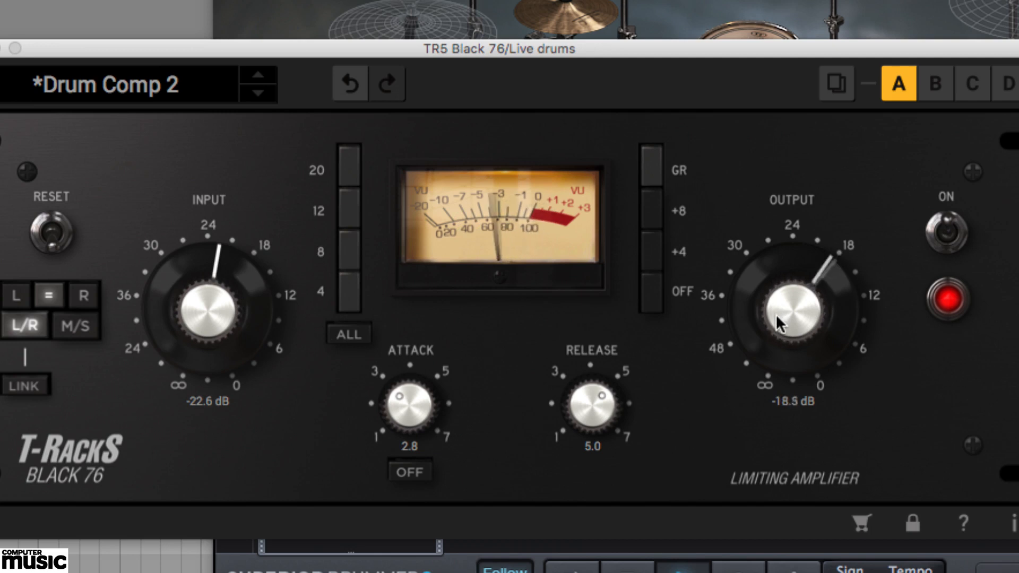
pyautogui.click(953, 243)
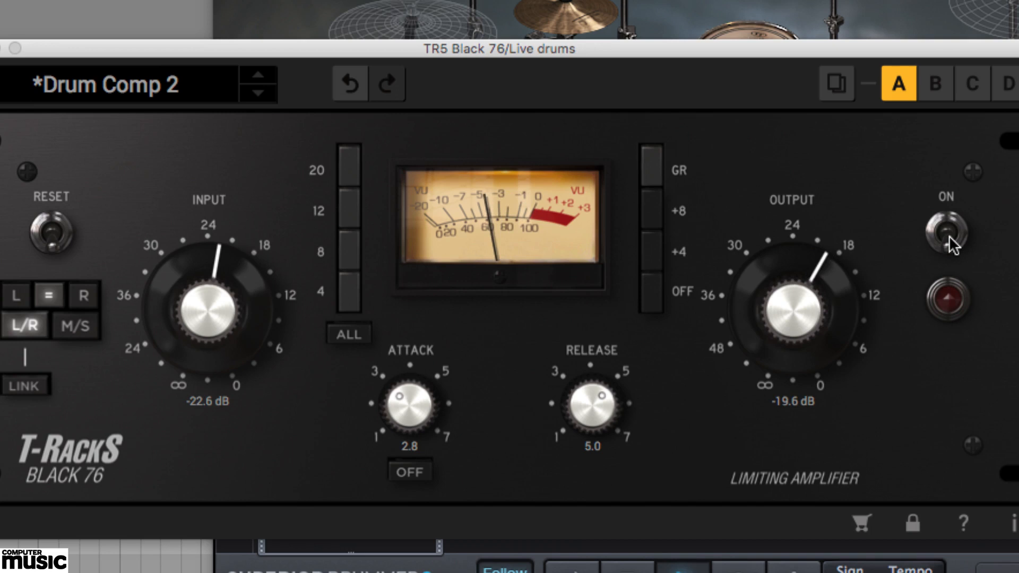
pyautogui.click(953, 243)
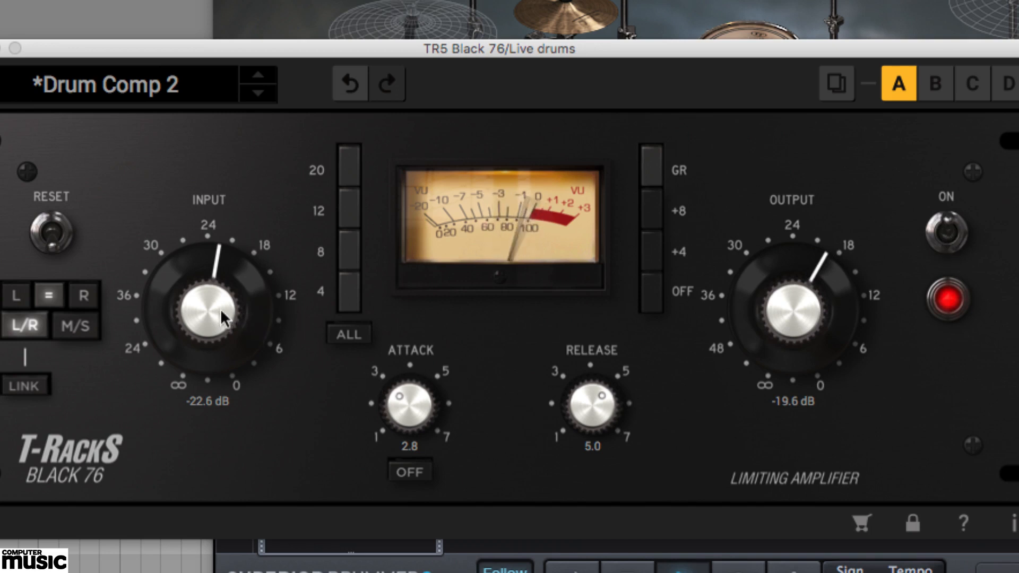
# Step: Raise the Live drums compressor's input to -5.0 dB, lower its output to -29.0 dB, and compare against bypass
pyautogui.moveTo(221, 308); pyautogui.dragTo(224, 278)
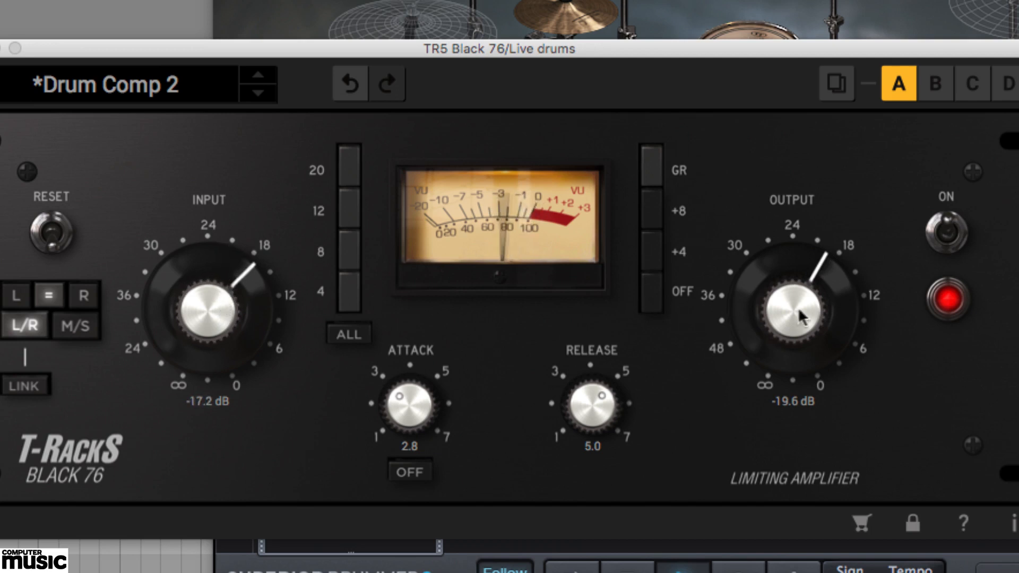
pyautogui.moveTo(796, 314); pyautogui.dragTo(801, 359)
pyautogui.moveTo(227, 301); pyautogui.dragTo(234, 228)
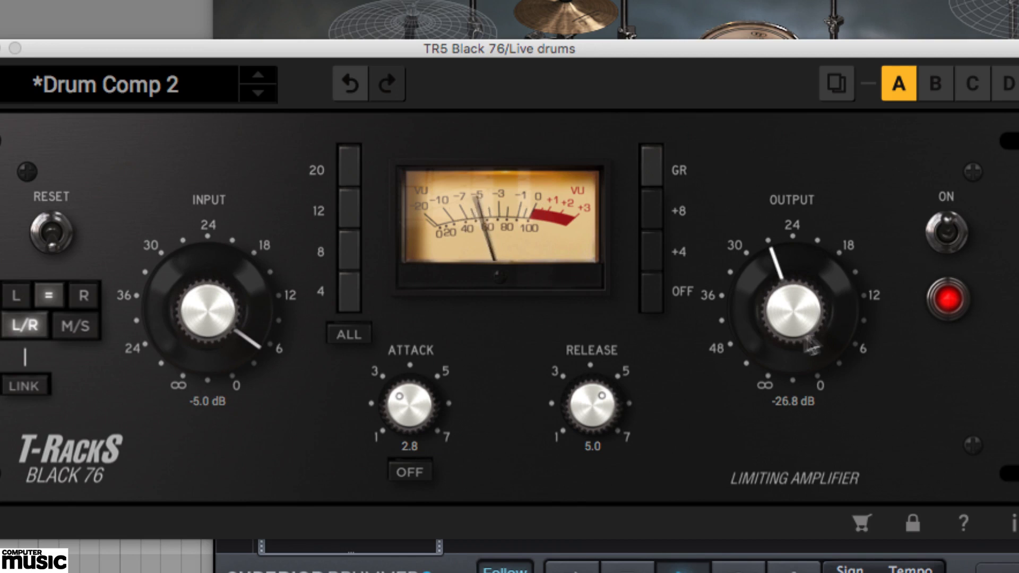
pyautogui.moveTo(798, 334); pyautogui.dragTo(796, 324)
pyautogui.click(948, 234)
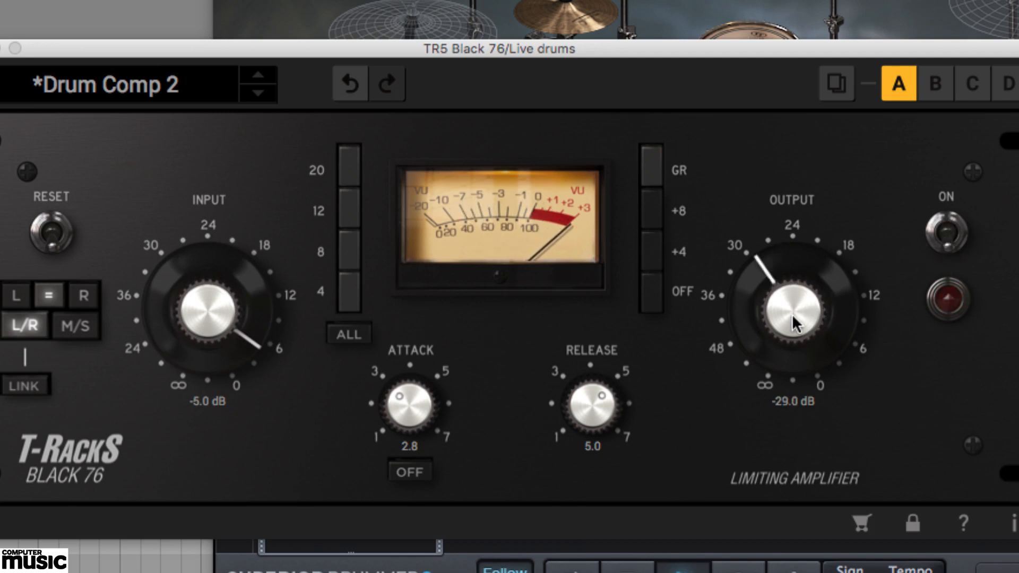
pyautogui.click(951, 236)
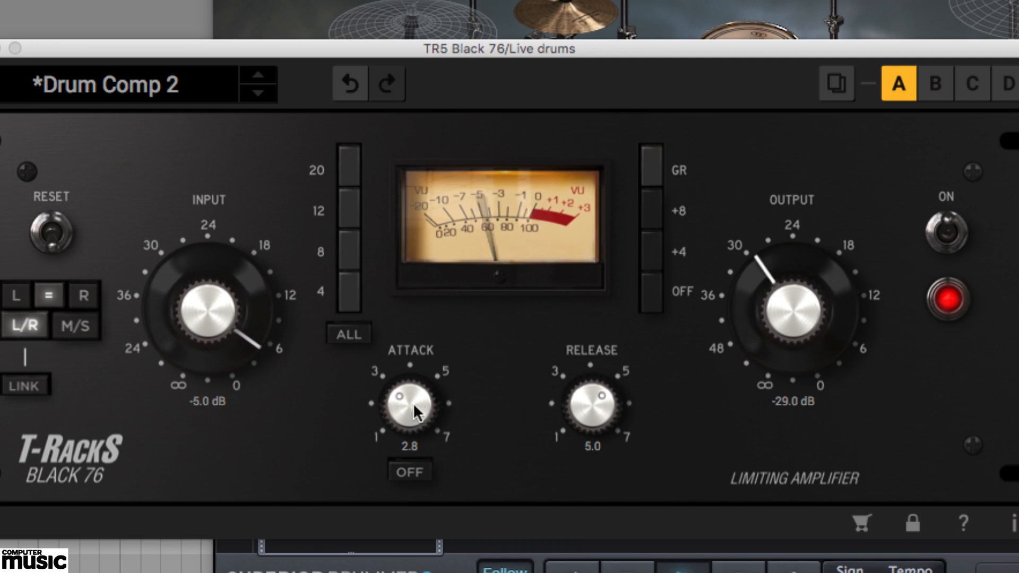
# Step: Try attack 1.0 and release 4.1 on the Live drums compressor, and finish with both set to 7.0
pyautogui.moveTo(411, 403); pyautogui.dragTo(422, 521)
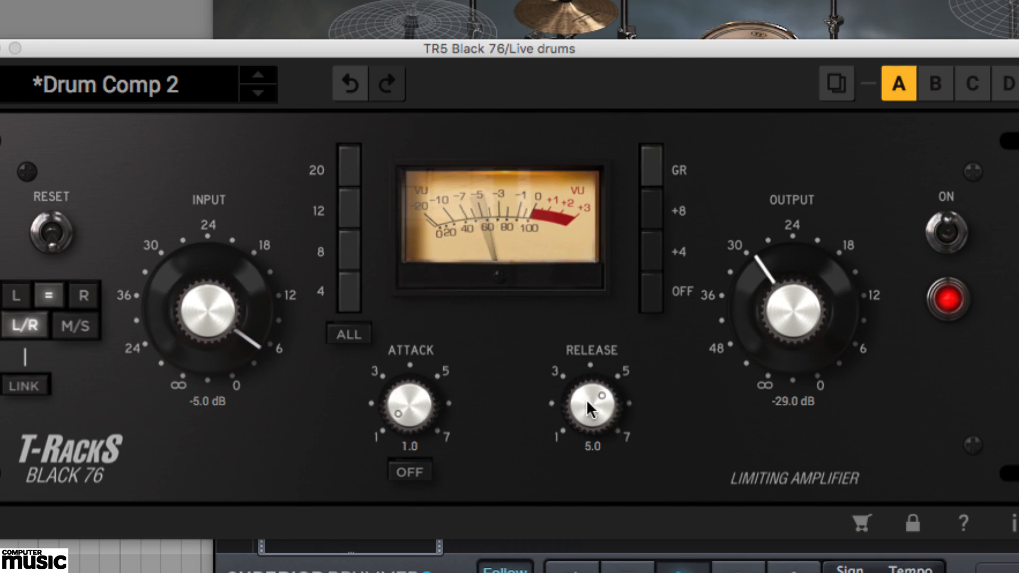
pyautogui.moveTo(587, 400); pyautogui.dragTo(613, 449)
pyautogui.moveTo(390, 416); pyautogui.dragTo(451, 177)
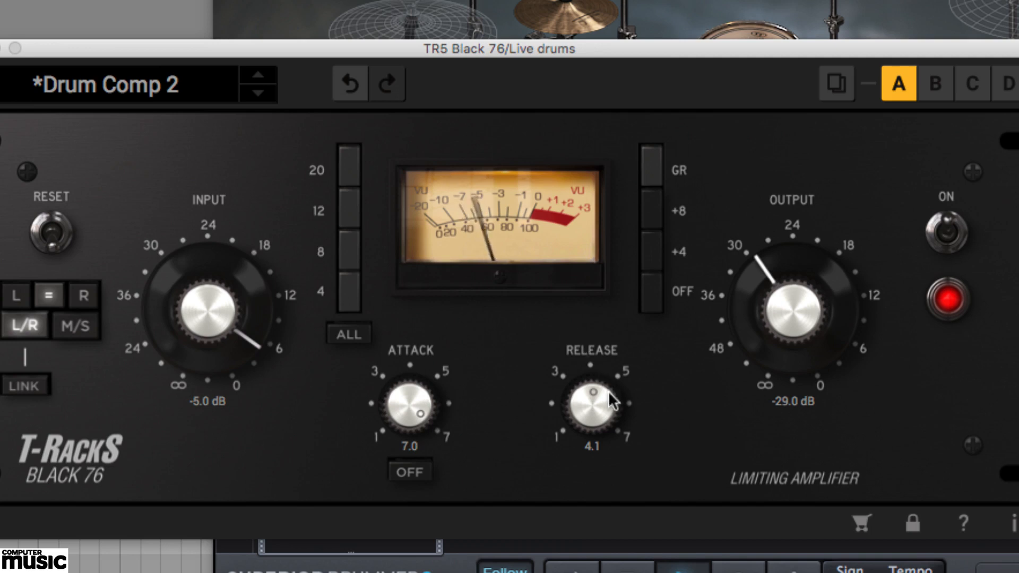
pyautogui.moveTo(603, 405); pyautogui.dragTo(603, 137)
# Step: Set the Live drums compressor's input to 0.0 dB and output to -25.4 dB, and compare with the bypassed drums
pyautogui.moveTo(200, 323); pyautogui.dragTo(207, 232)
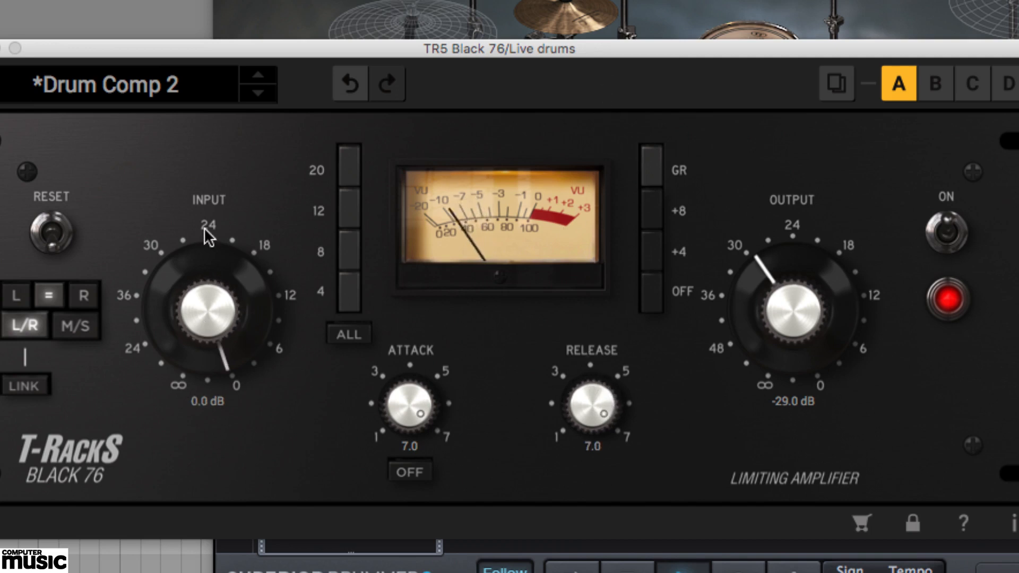
pyautogui.moveTo(802, 307); pyautogui.dragTo(807, 292)
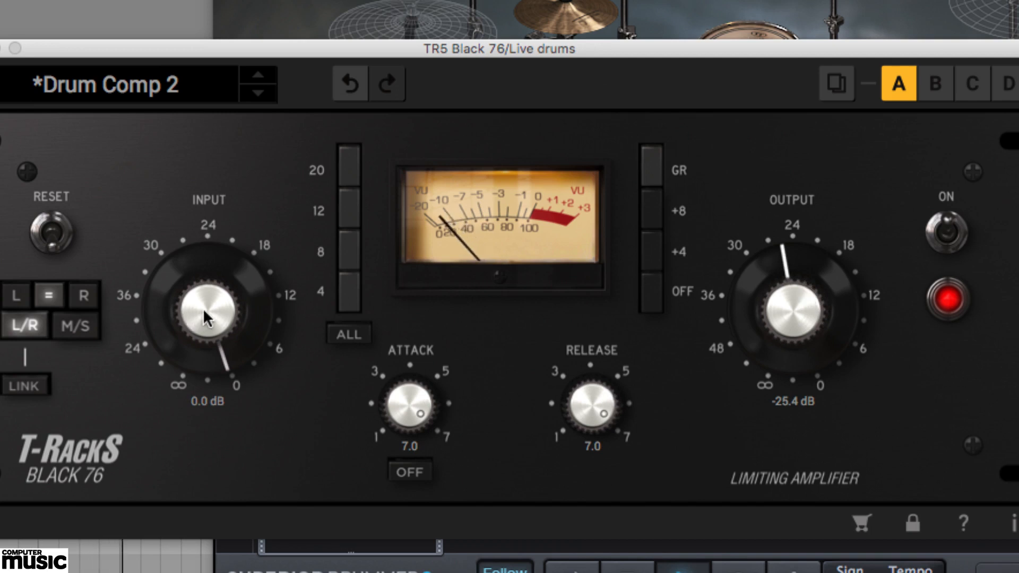
pyautogui.click(954, 236)
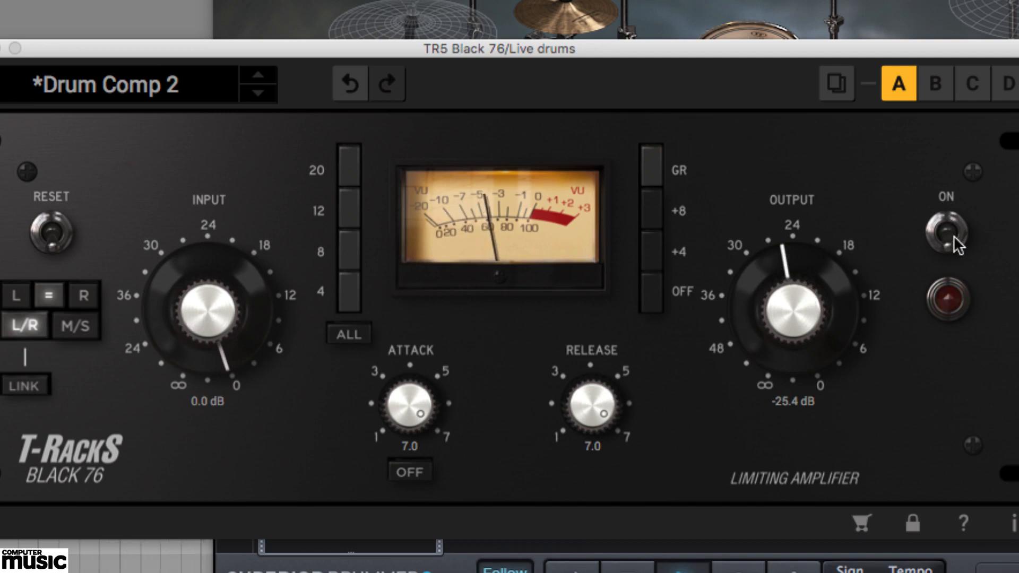
pyautogui.click(954, 235)
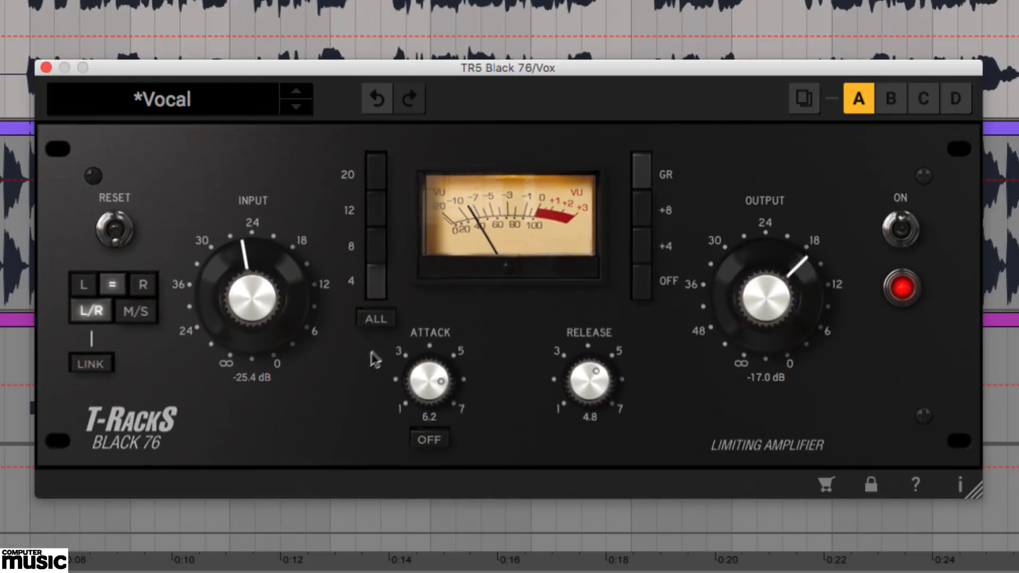
# Step: Engage the all-buttons ratio mode on the Vox track's compressor
pyautogui.click(380, 317)
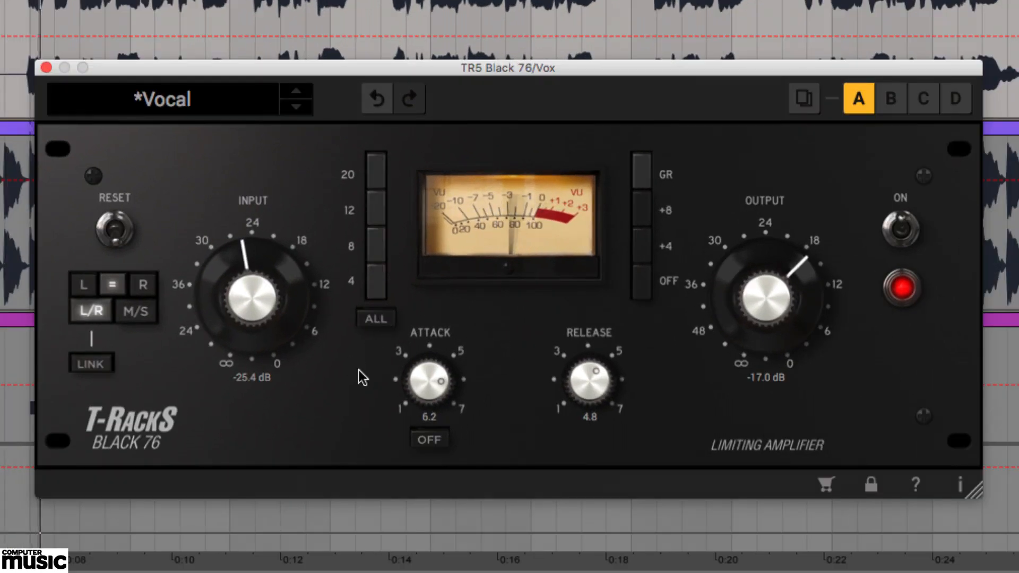
# Step: Compare the 4, 12 and all-buttons ratio settings on the Vox track's compressor, and finish in all-buttons mode
pyautogui.click(375, 285)
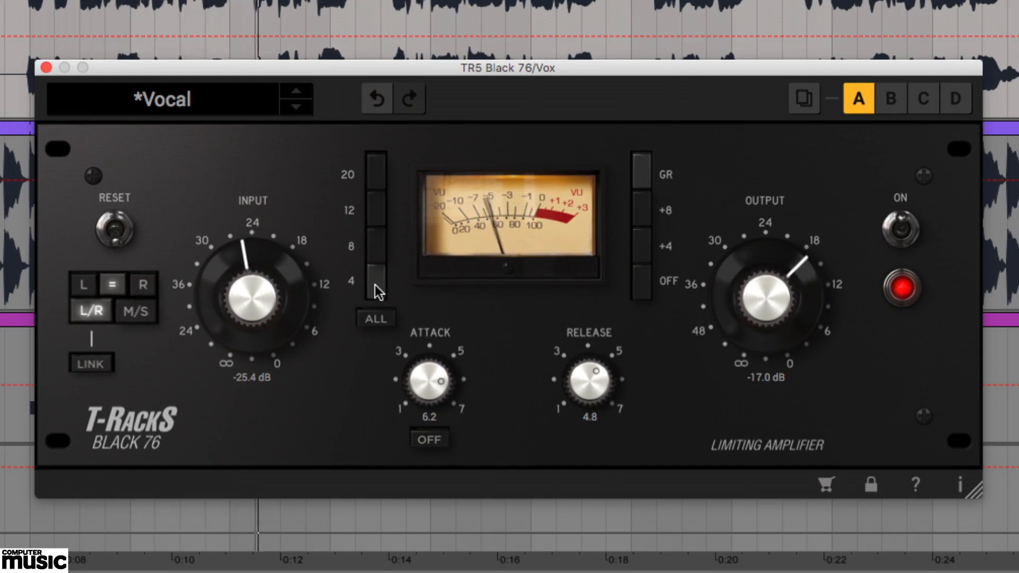
pyautogui.click(377, 323)
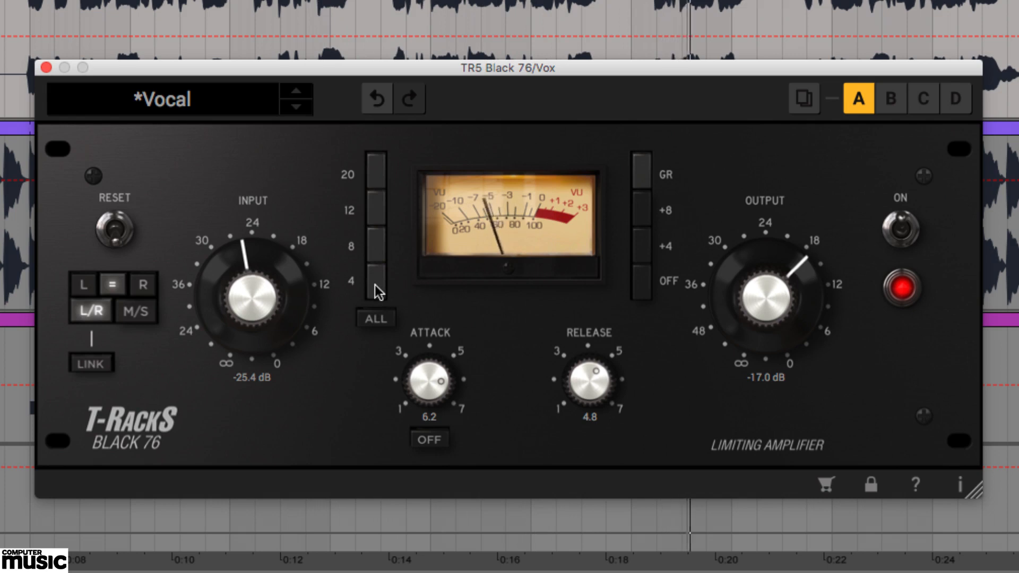
pyautogui.click(375, 208)
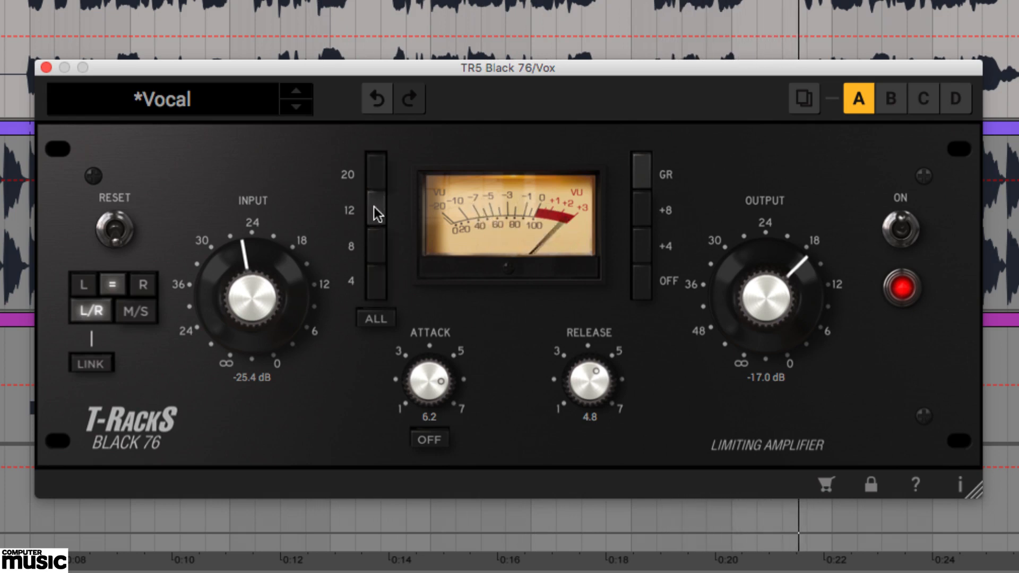
pyautogui.click(376, 319)
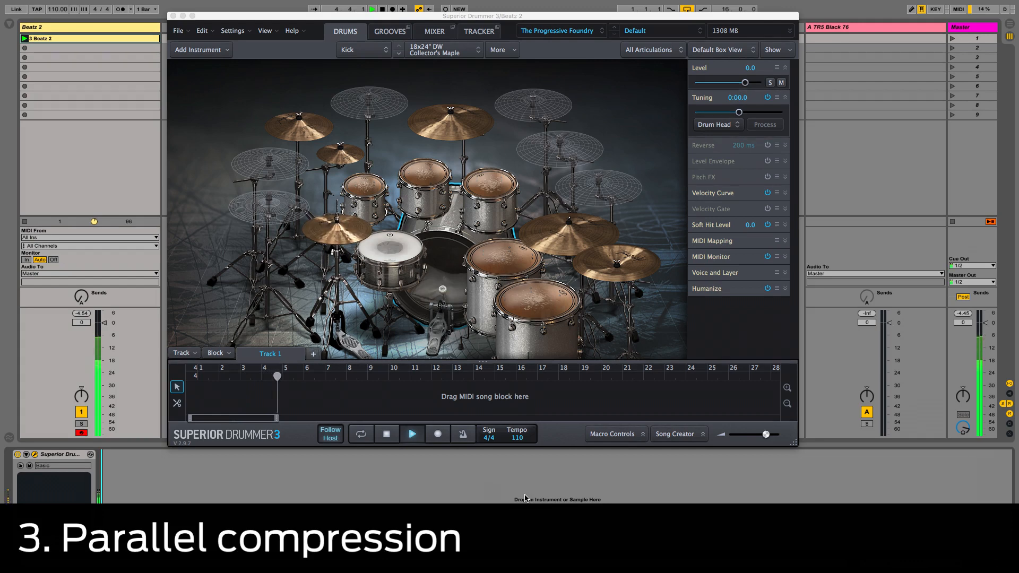
# Step: On return track A's Black 76 compressor, engage the all-buttons ratio mode and set attack and release to 7.0
pyautogui.click(879, 30)
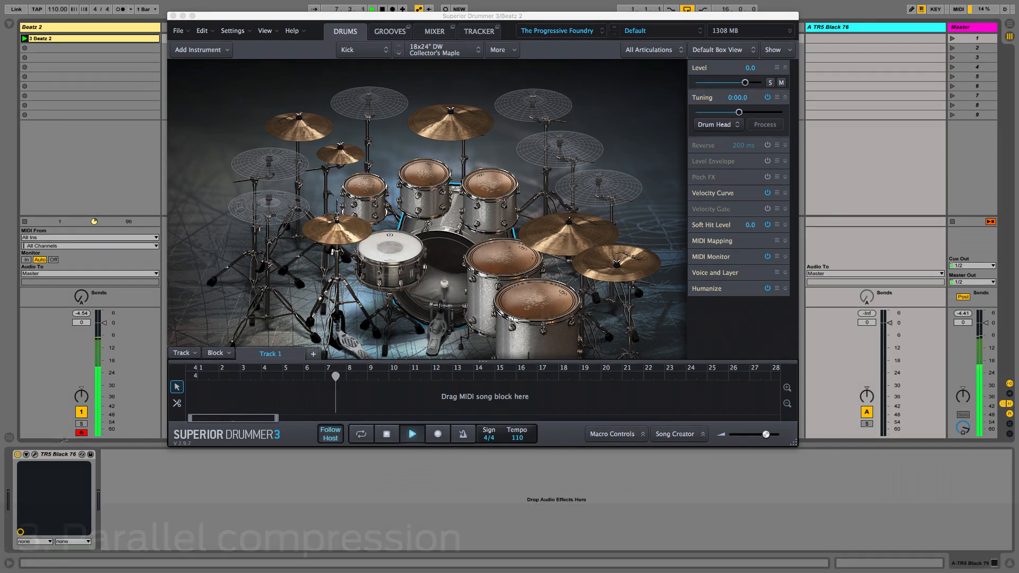
pyautogui.click(35, 455)
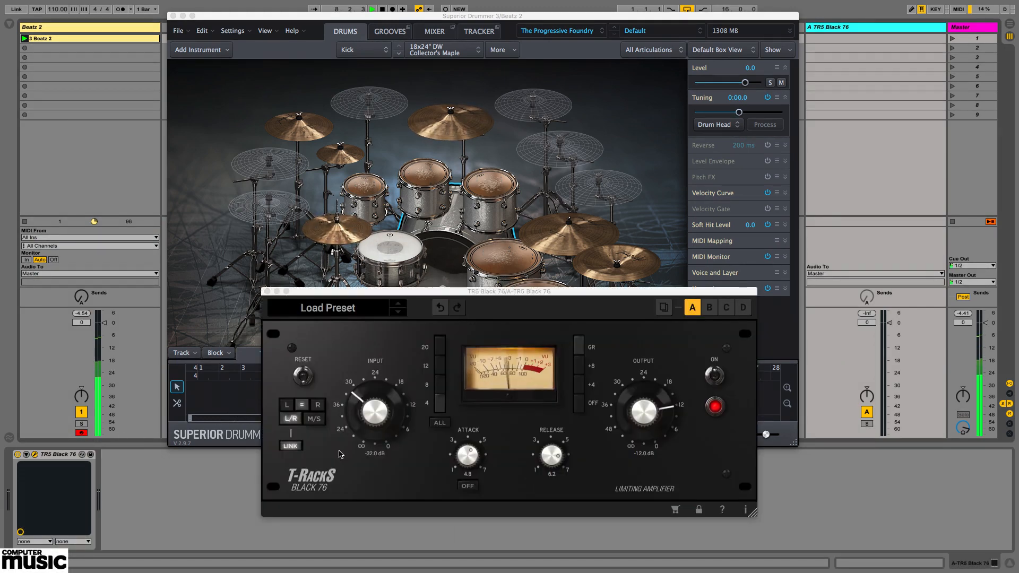
pyautogui.click(440, 425)
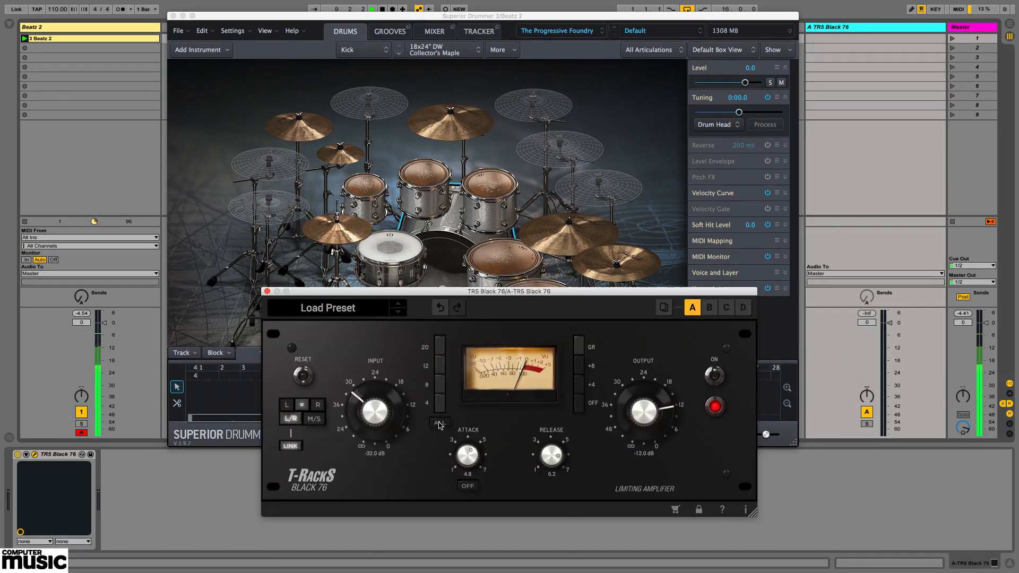
pyautogui.moveTo(468, 457); pyautogui.dragTo(473, 417)
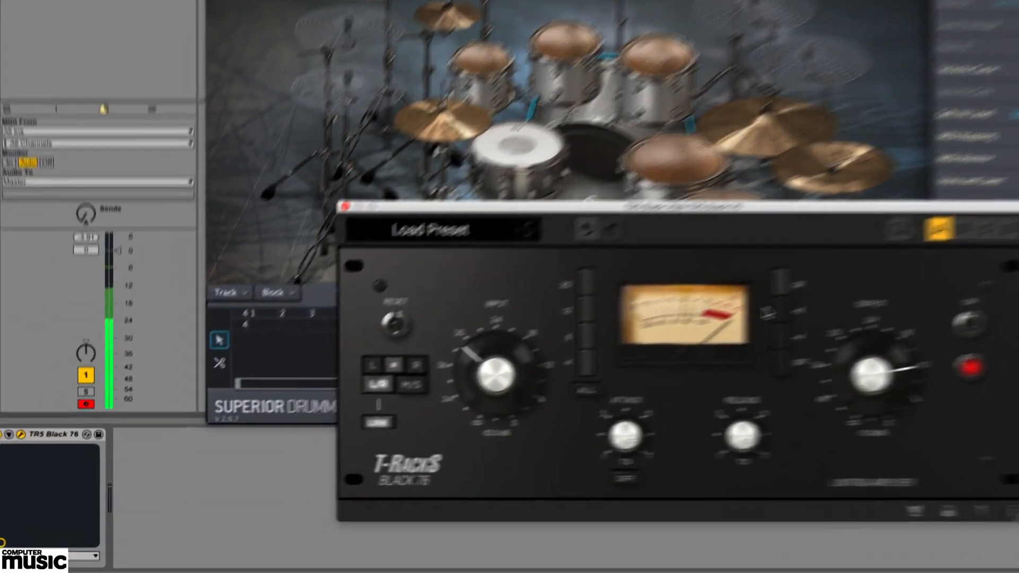
pyautogui.moveTo(552, 455); pyautogui.dragTo(550, 393)
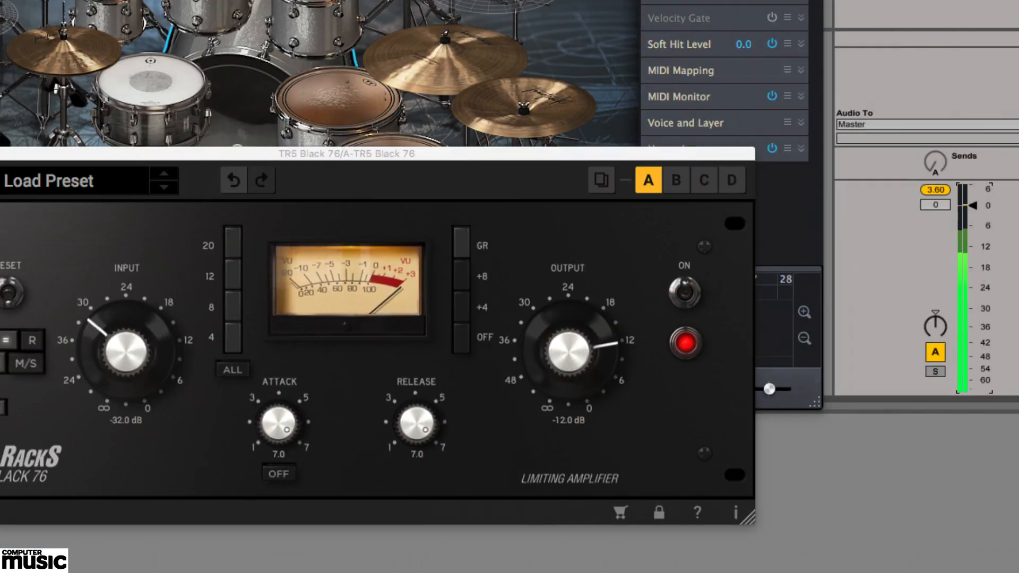
# Step: Set the return track compressor's input to -18.3 dB and lower return track A's volume to -10.7 dB
pyautogui.moveTo(976, 211); pyautogui.dragTo(975, 219)
pyautogui.moveTo(135, 318); pyautogui.dragTo(151, 287)
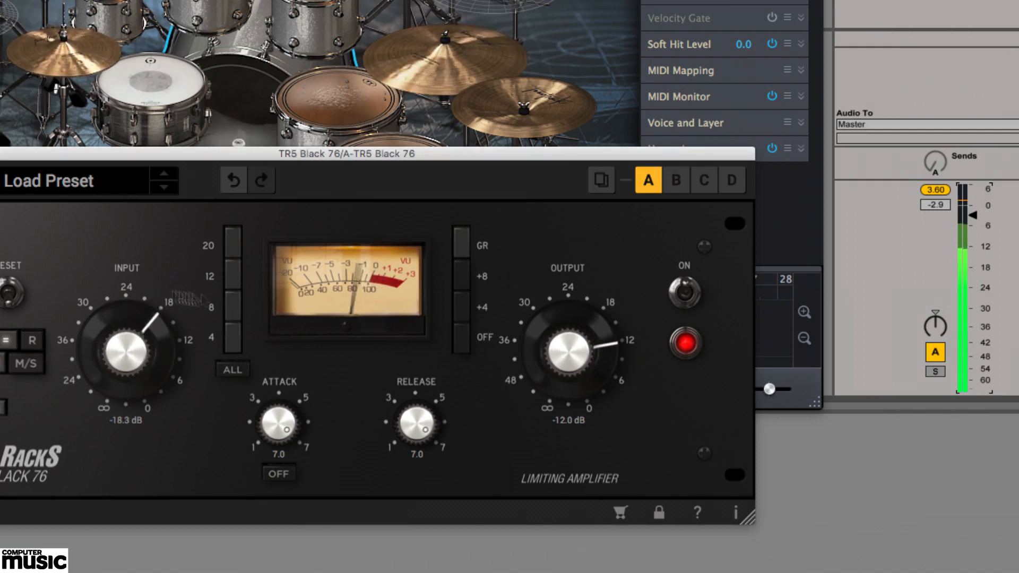
pyautogui.moveTo(978, 220); pyautogui.dragTo(975, 234)
pyautogui.click(936, 190)
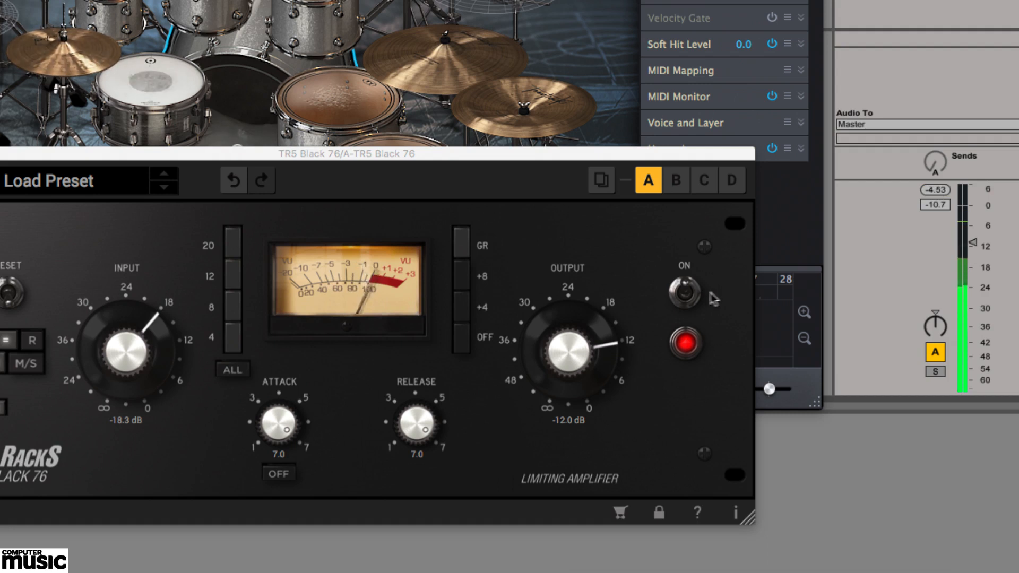
# Step: Lower return track A's volume to -13.0 dB and compare the drums with the parallel compressor on and bypassed
pyautogui.click(689, 300)
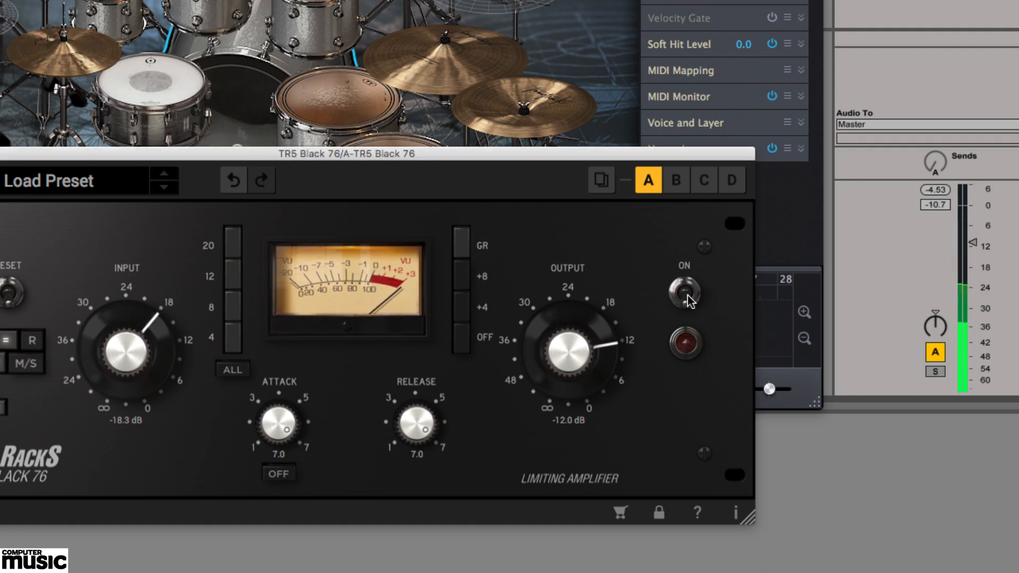
pyautogui.click(689, 300)
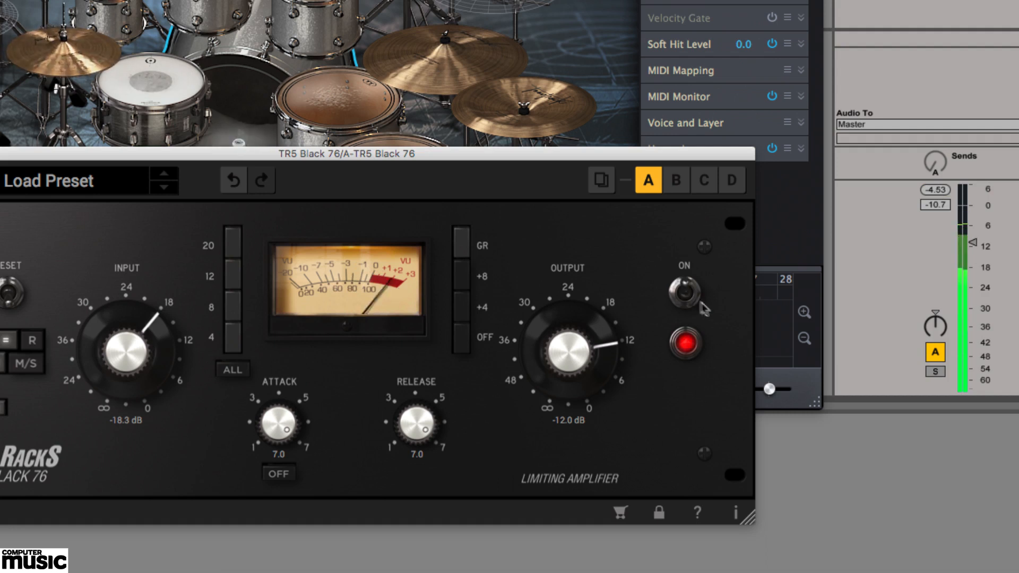
pyautogui.moveTo(973, 242); pyautogui.dragTo(973, 250)
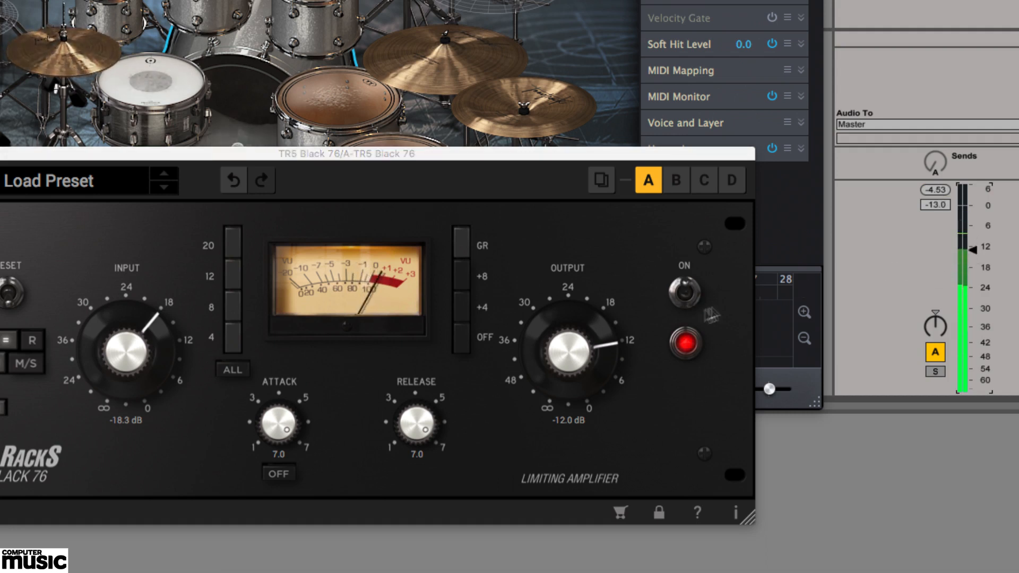
pyautogui.click(689, 300)
pyautogui.click(688, 300)
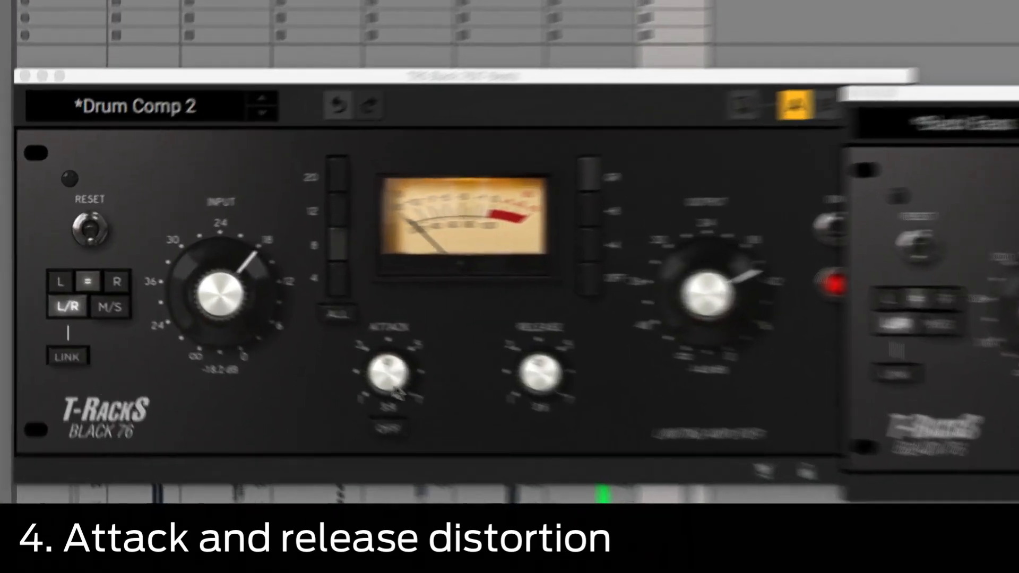
# Step: Try attack and release at 7.0 on the Beatz compressor, settle on attack 6.2 and release 6.0, and compare with bypass
pyautogui.moveTo(225, 312); pyautogui.dragTo(252, 241)
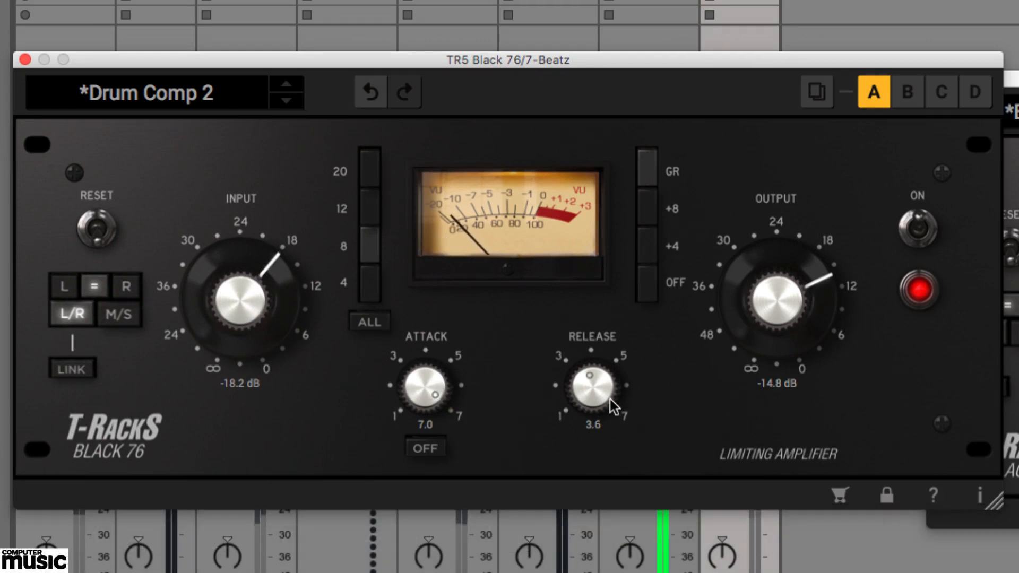
pyautogui.moveTo(612, 406); pyautogui.dragTo(633, 260)
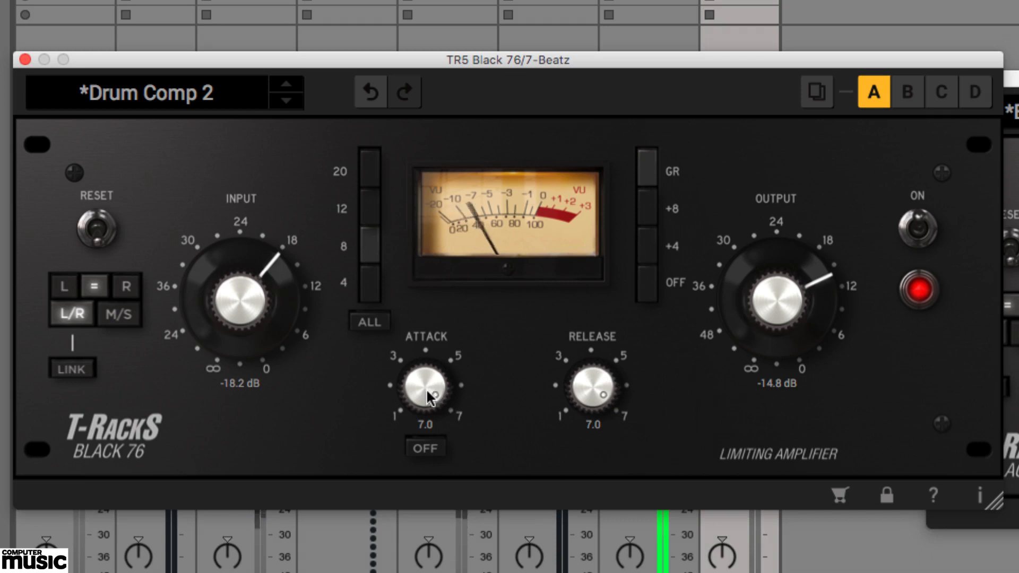
pyautogui.moveTo(426, 387); pyautogui.dragTo(427, 415)
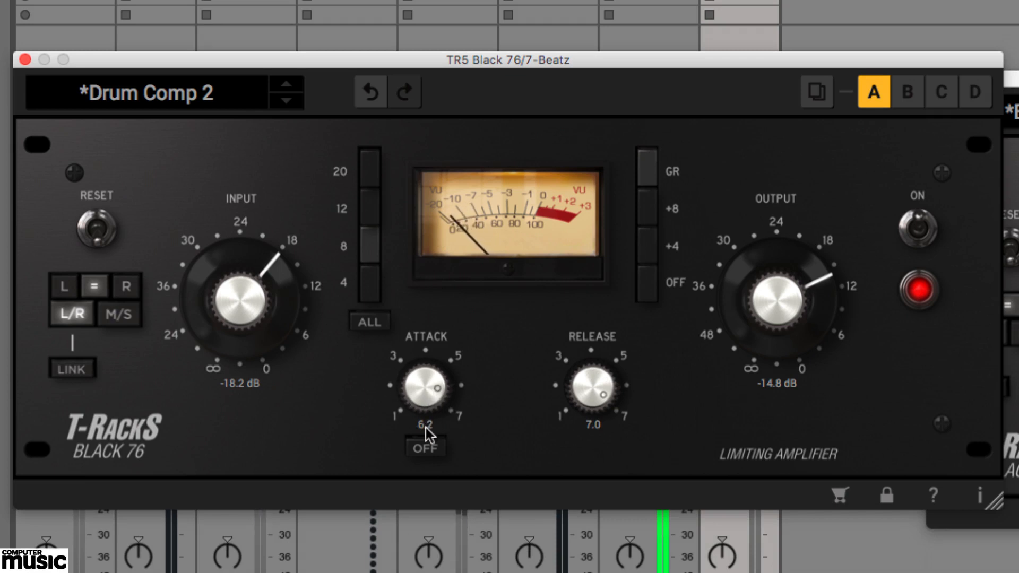
pyautogui.moveTo(594, 394); pyautogui.dragTo(594, 434)
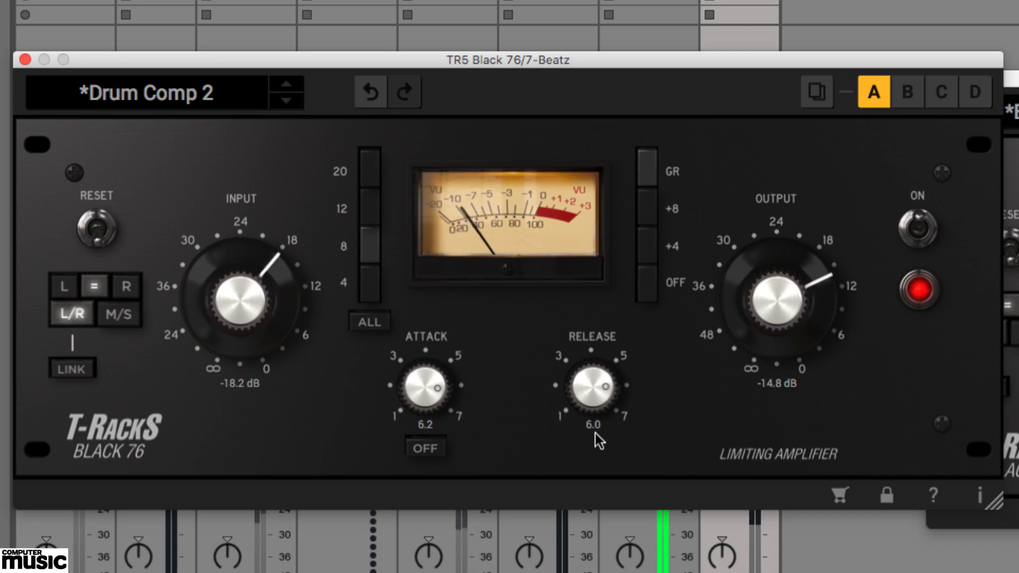
pyautogui.click(924, 237)
pyautogui.click(924, 236)
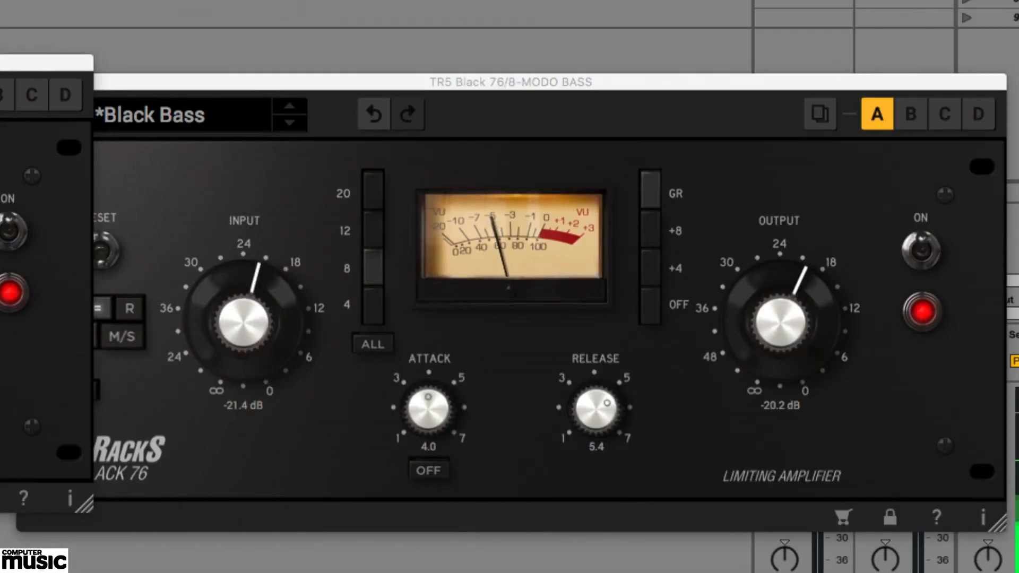
# Step: Try attack and release at 7.0 on the MODO BASS compressor, settle on attack 6.2 and release 6.4, and compare with bypass
pyautogui.moveTo(461, 416); pyautogui.dragTo(555, 166)
pyautogui.moveTo(607, 438); pyautogui.dragTo(663, 165)
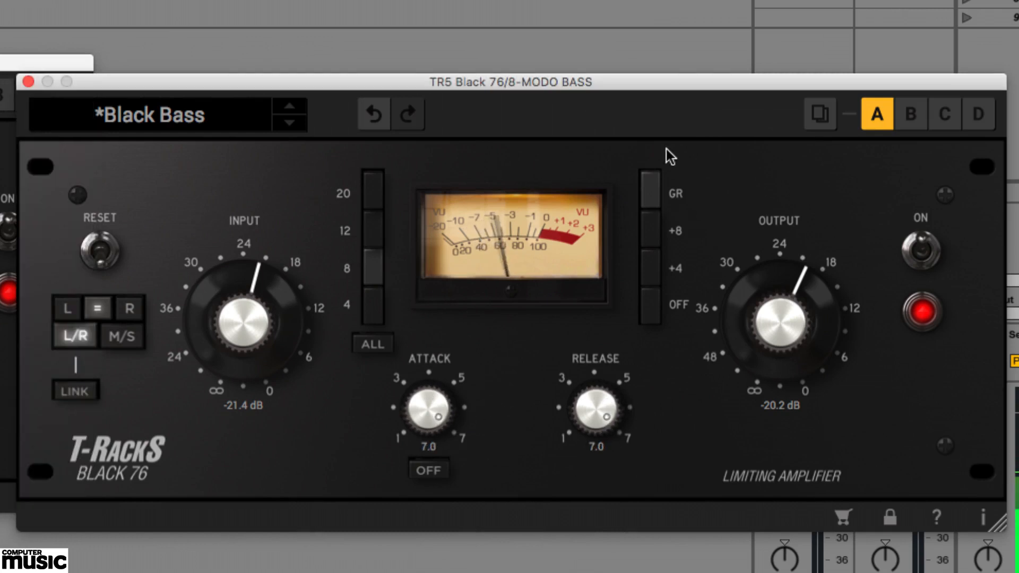
pyautogui.moveTo(430, 410); pyautogui.dragTo(470, 450)
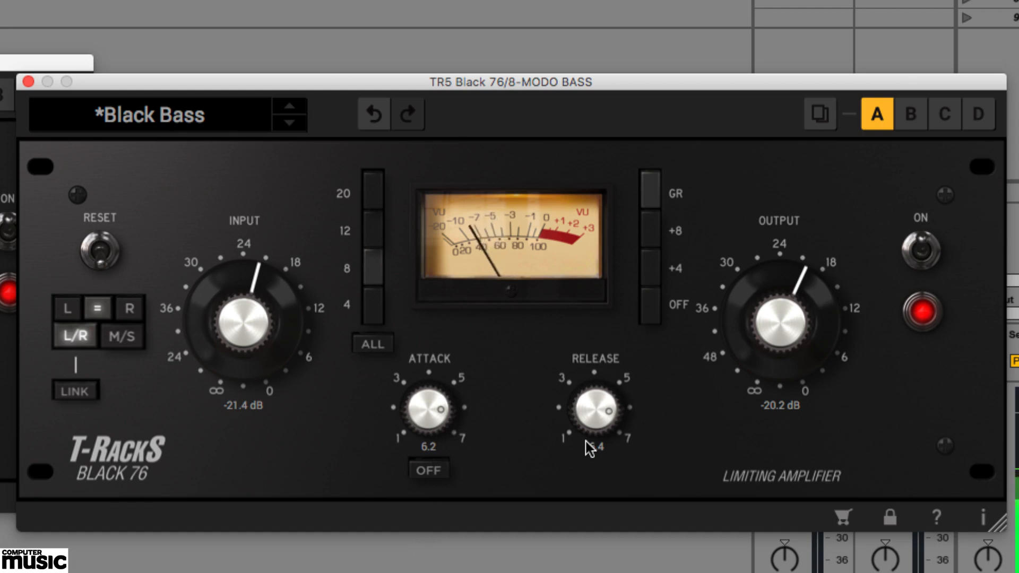
pyautogui.click(920, 259)
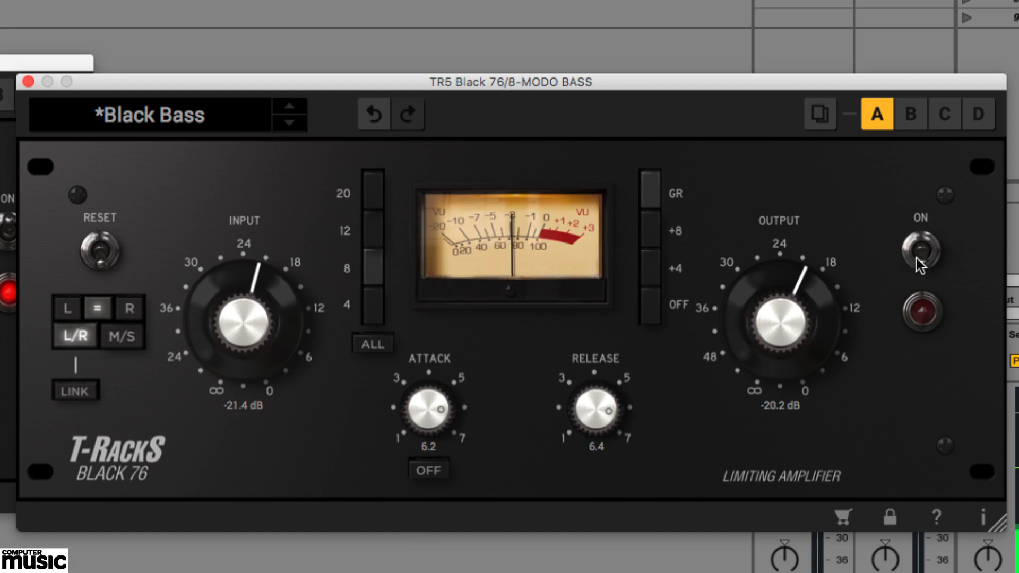
pyautogui.click(919, 259)
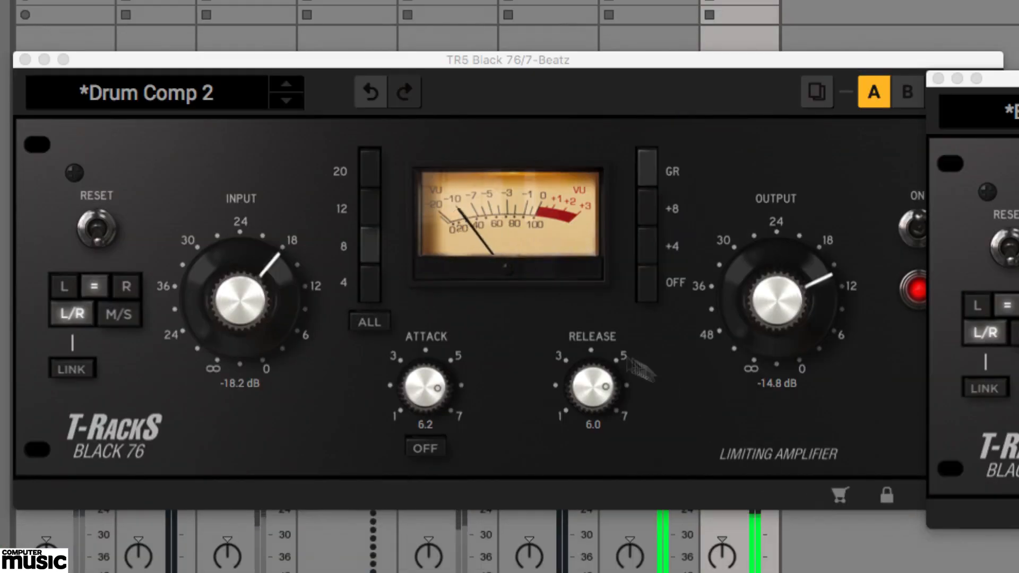
# Step: Audition the 12, 20, 4 and 8 ratios on the Beatz compressor, and finish with the ratio at 12
pyautogui.click(371, 205)
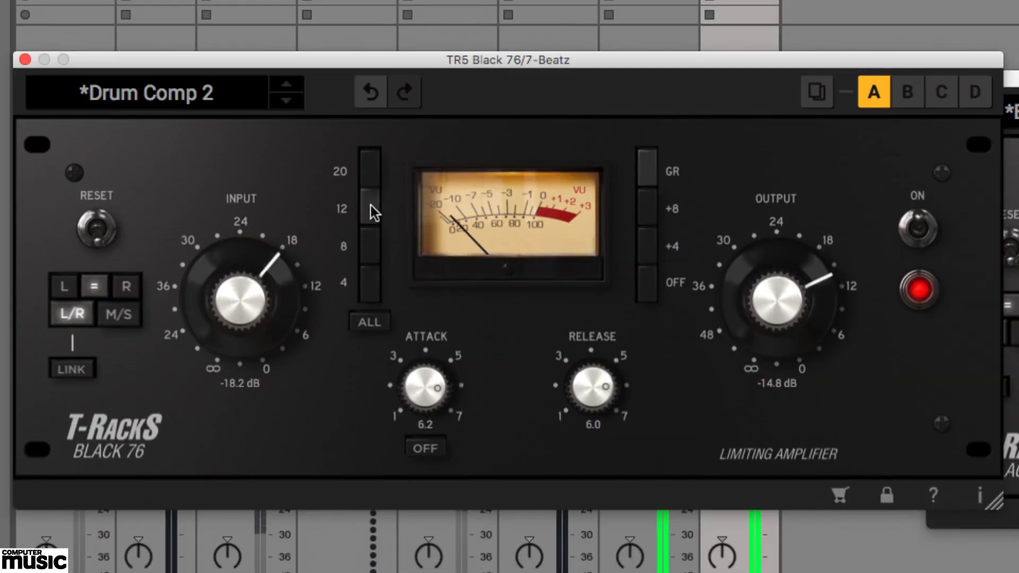
pyautogui.click(371, 166)
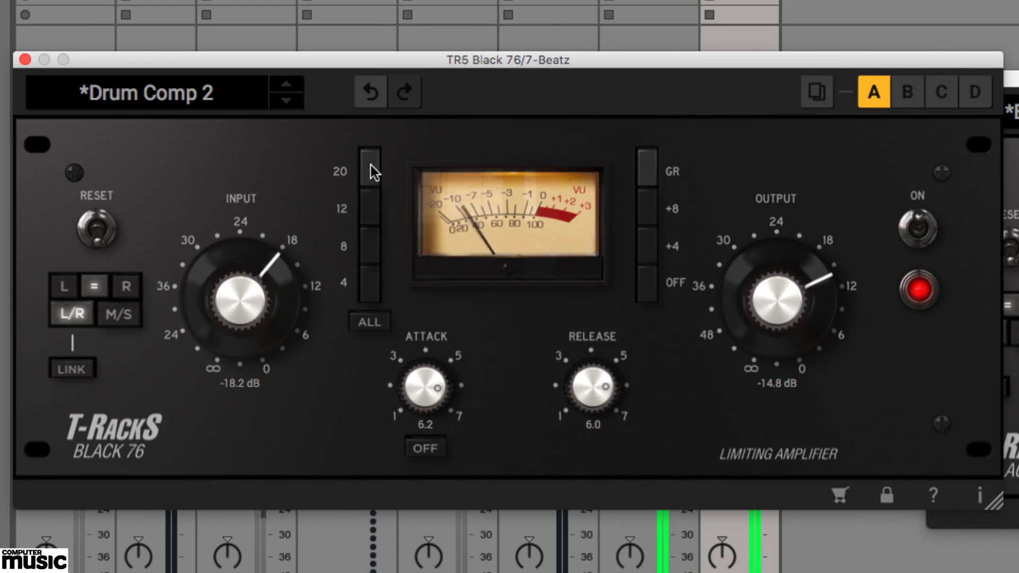
pyautogui.click(366, 279)
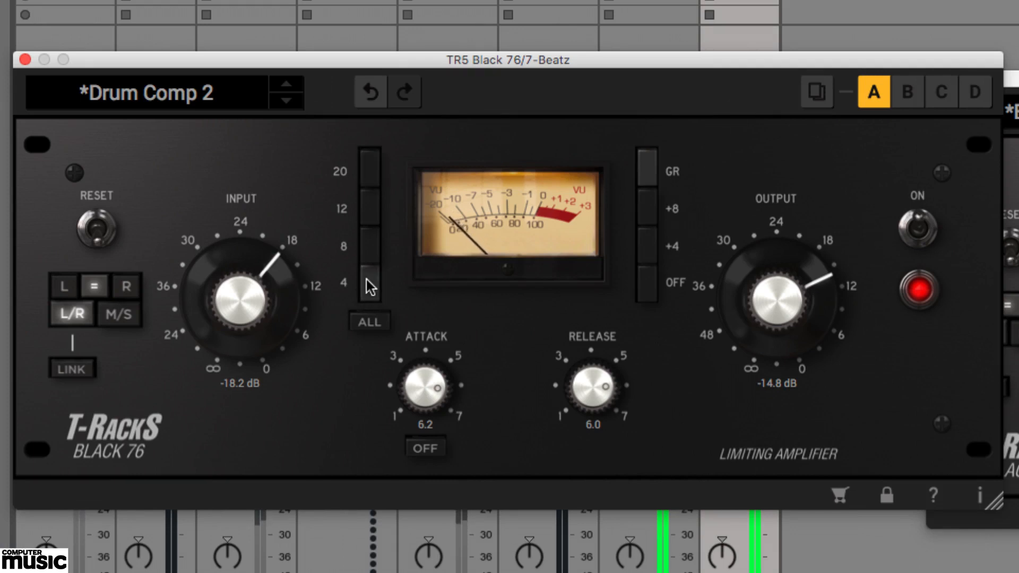
pyautogui.click(371, 244)
pyautogui.click(372, 206)
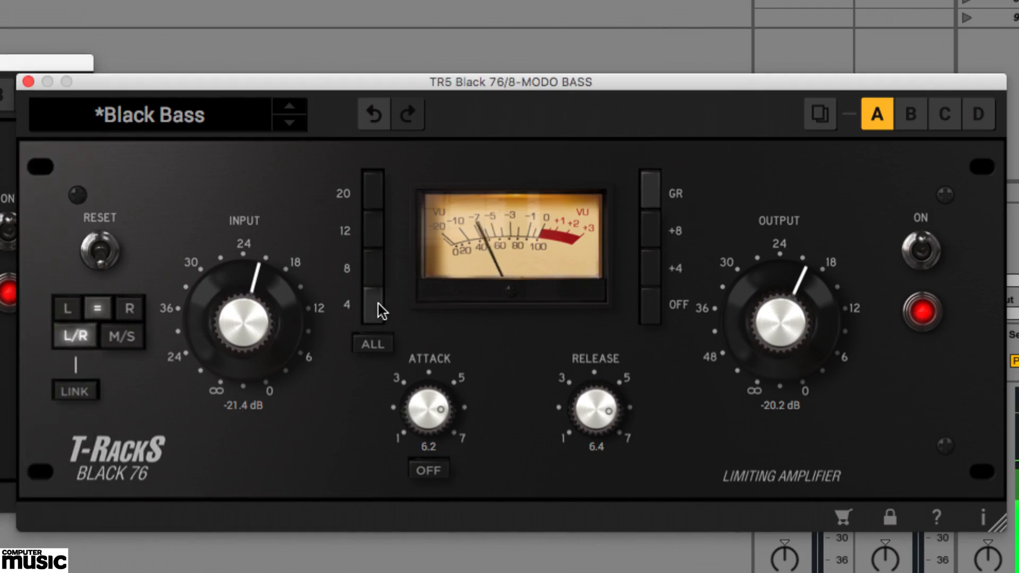
# Step: Try the 20 ratio and the all-buttons mode on the MODO BASS compressor
pyautogui.click(374, 192)
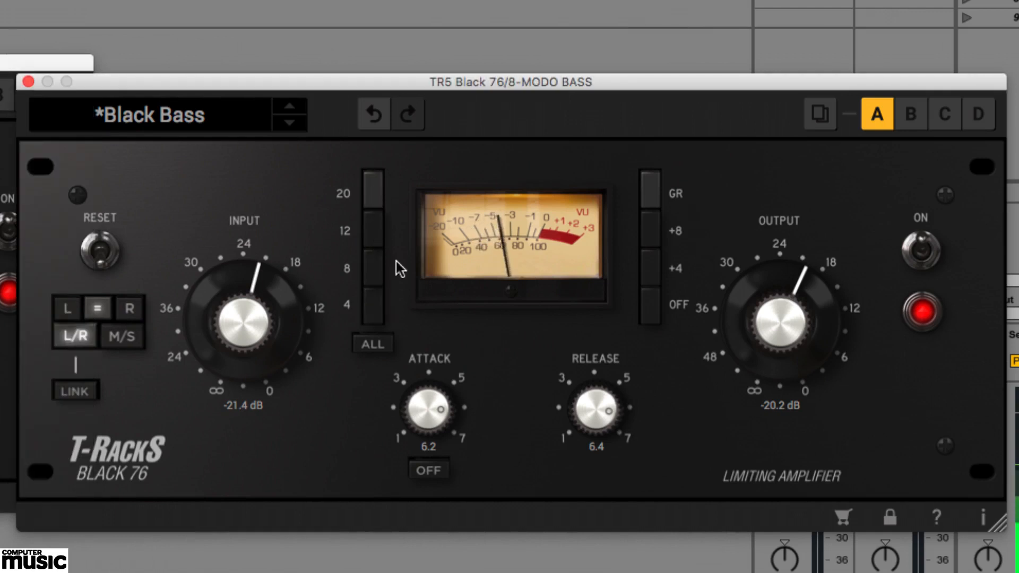
pyautogui.click(373, 345)
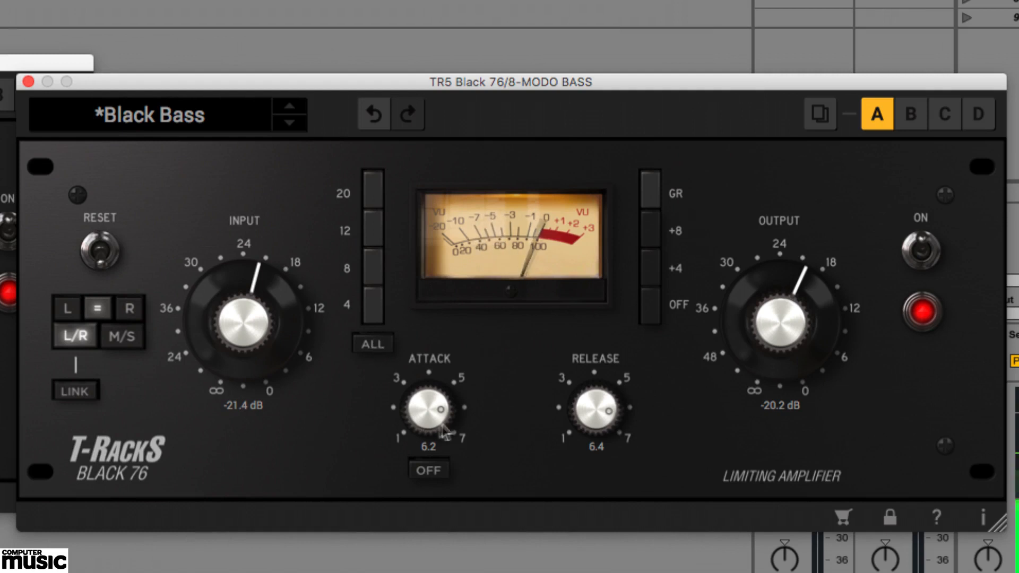
# Step: Try lower attack and release settings on the MODO BASS compressor, finish with both at 7.0, and select the 4 ratio
pyautogui.moveTo(433, 421); pyautogui.dragTo(429, 470)
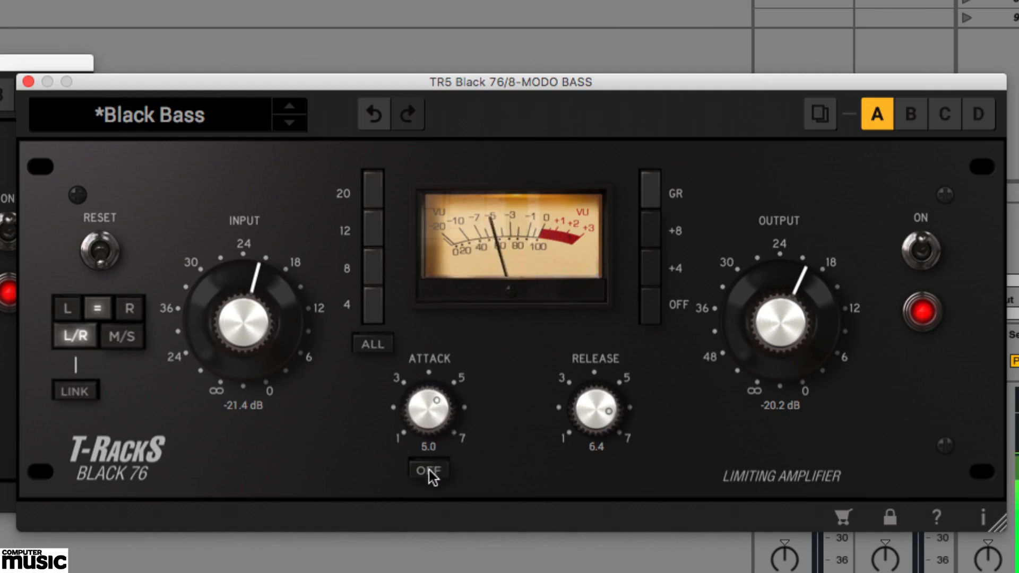
pyautogui.moveTo(594, 414); pyautogui.dragTo(596, 448)
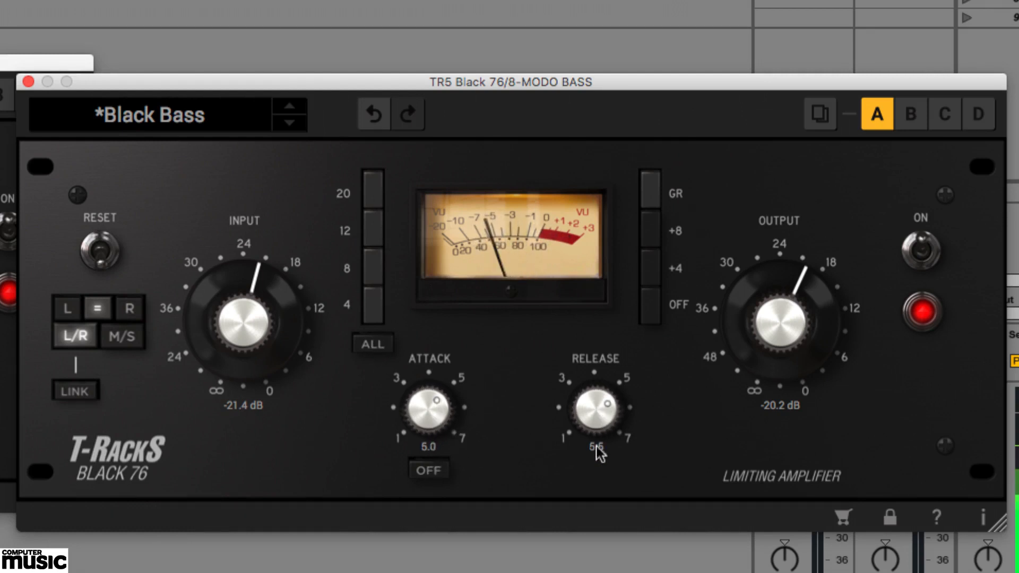
pyautogui.moveTo(422, 406); pyautogui.dragTo(425, 428)
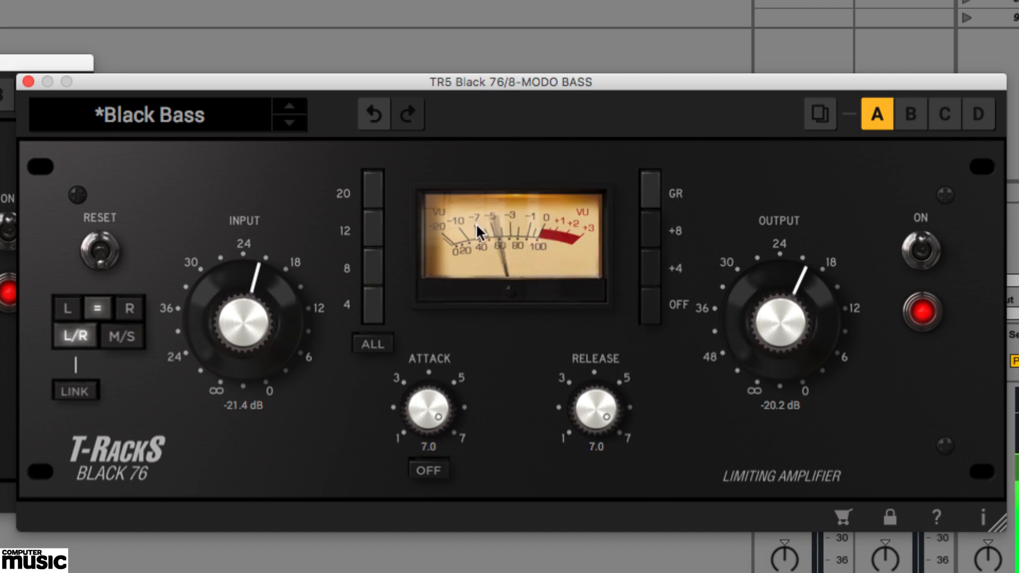
pyautogui.click(372, 307)
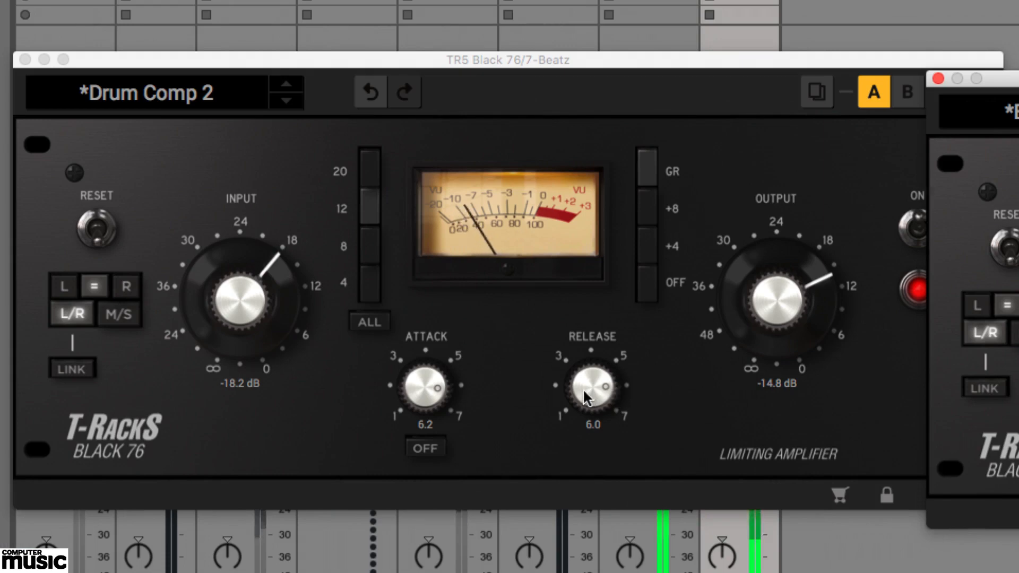
# Step: Raise the release and attack settings on the Beatz compressor
pyautogui.moveTo(584, 391); pyautogui.dragTo(587, 346)
pyautogui.moveTo(439, 378); pyautogui.dragTo(445, 331)
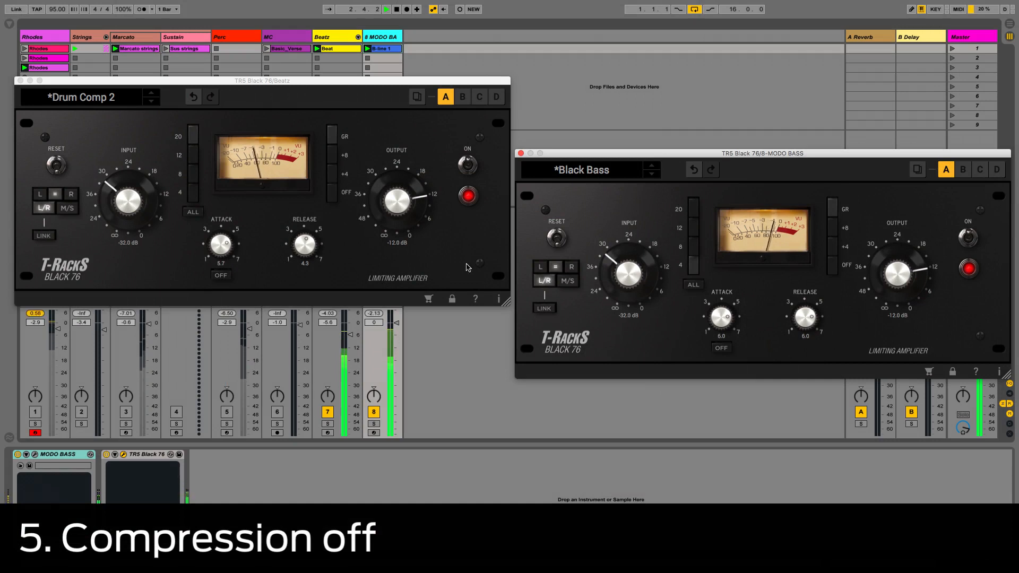
# Step: Lower the output on the Beatz compressor to -23.2 dB, and turn down the output on the MODO BASS compressor
pyautogui.click(399, 205)
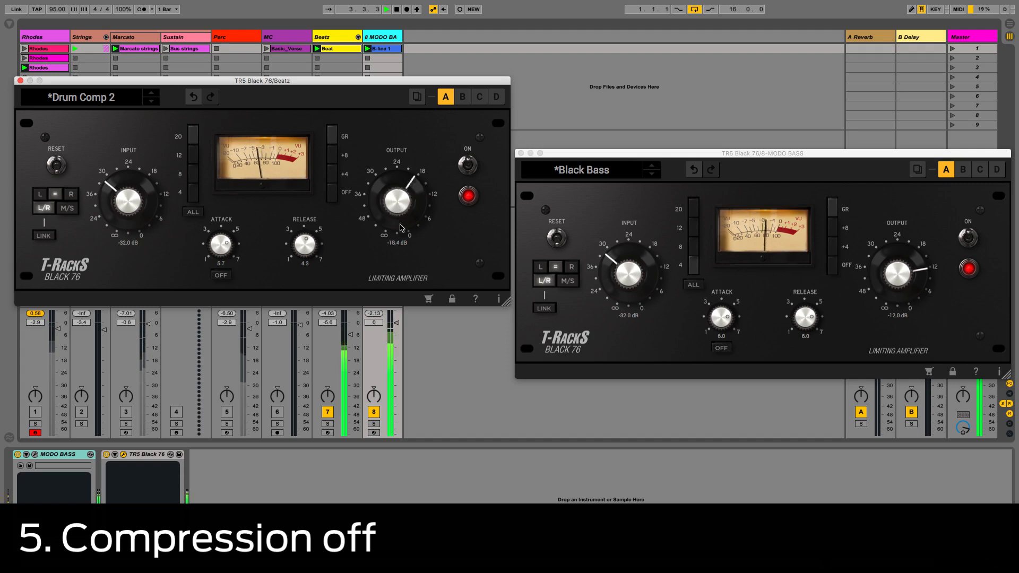
pyautogui.moveTo(399, 205); pyautogui.dragTo(398, 239)
pyautogui.click(887, 275)
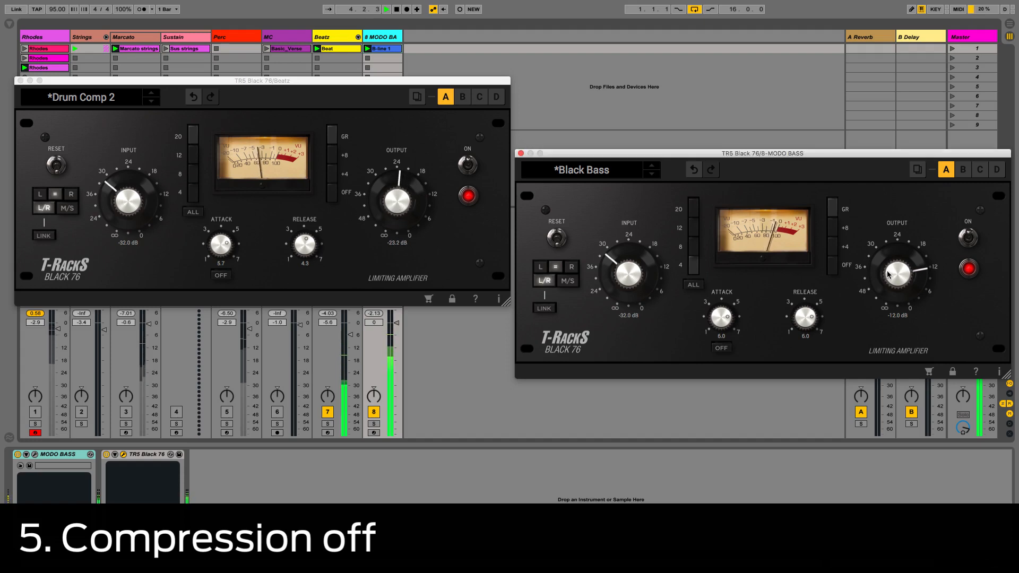
pyautogui.moveTo(887, 275); pyautogui.dragTo(894, 310)
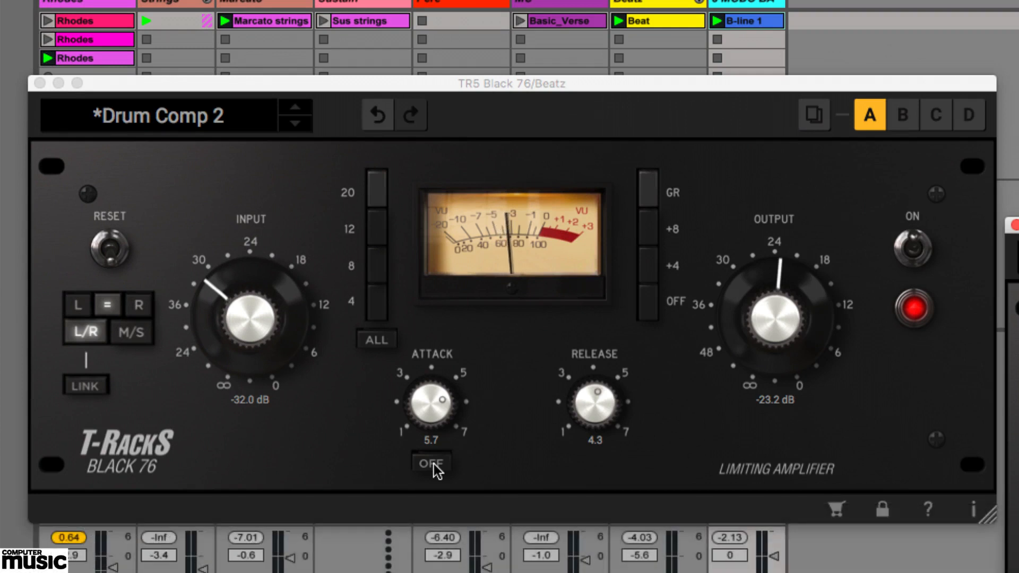
# Step: Turn off compression on the Beatz compressor, and try its input at -14.1 dB with the output at -32.8 dB
pyautogui.click(434, 464)
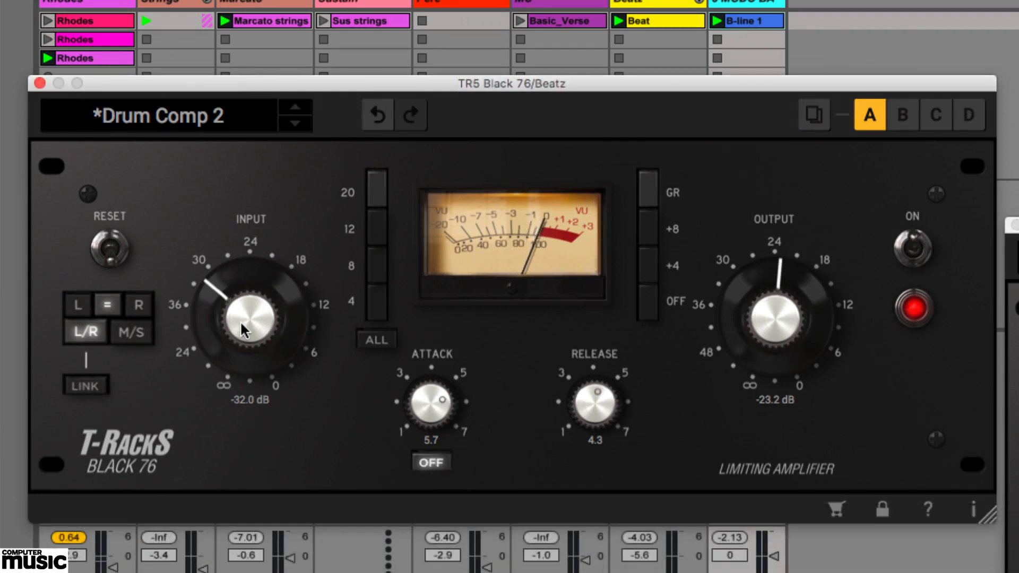
pyautogui.click(1014, 255)
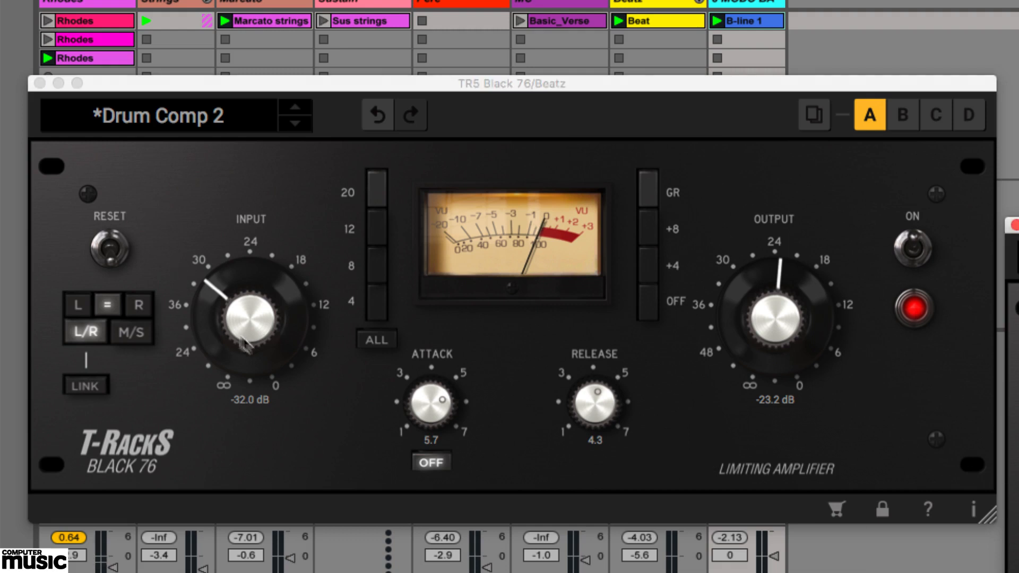
pyautogui.moveTo(247, 346); pyautogui.dragTo(291, 284)
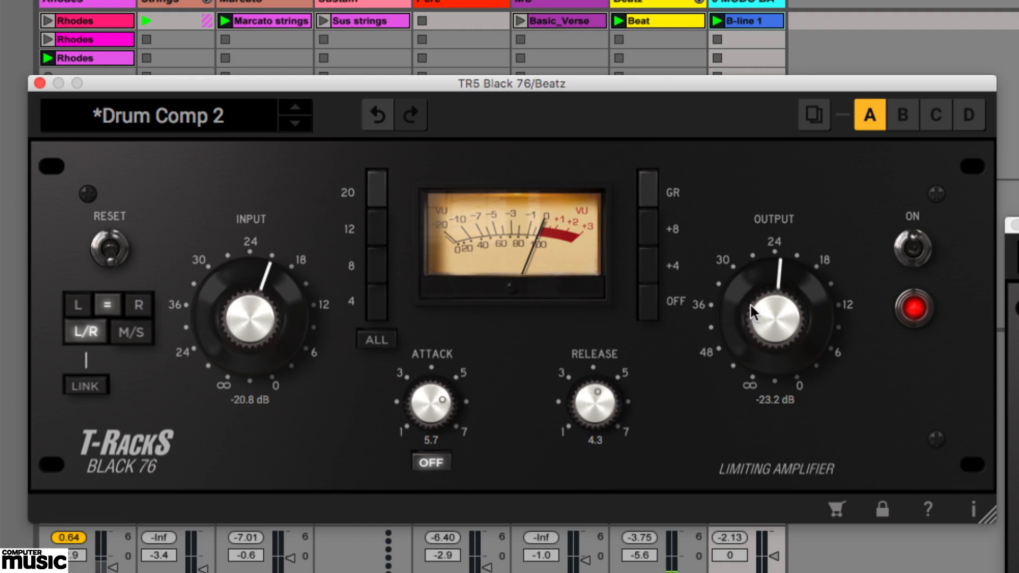
pyautogui.moveTo(274, 325); pyautogui.dragTo(274, 323)
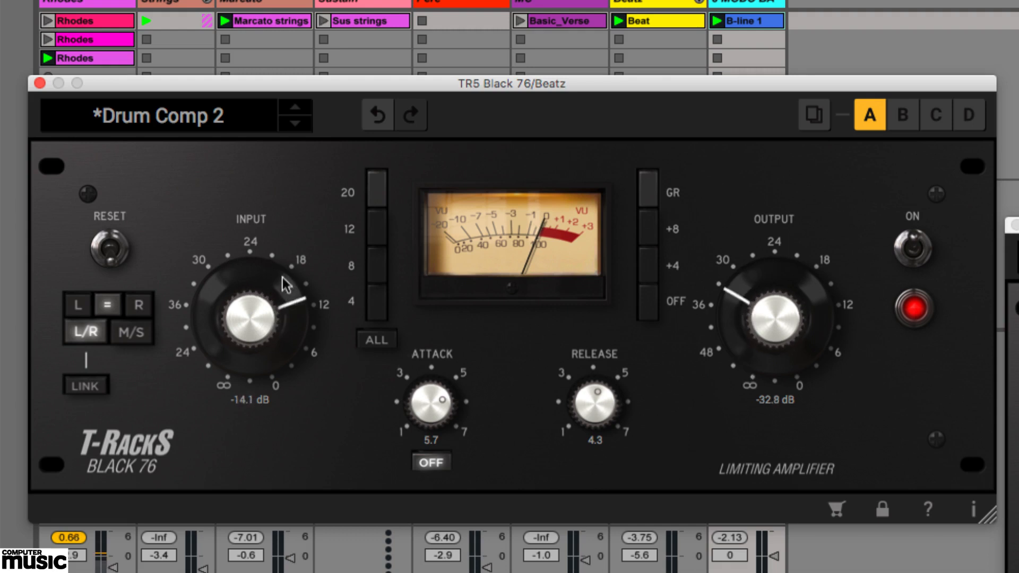
# Step: Settle the Beatz compressor's input at -22.0 dB and output at -24.4 dB, and compare it with the bypassed signal
pyautogui.moveTo(282, 277); pyautogui.dragTo(333, 311)
pyautogui.moveTo(737, 319); pyautogui.dragTo(750, 268)
pyautogui.moveTo(279, 321); pyautogui.dragTo(280, 345)
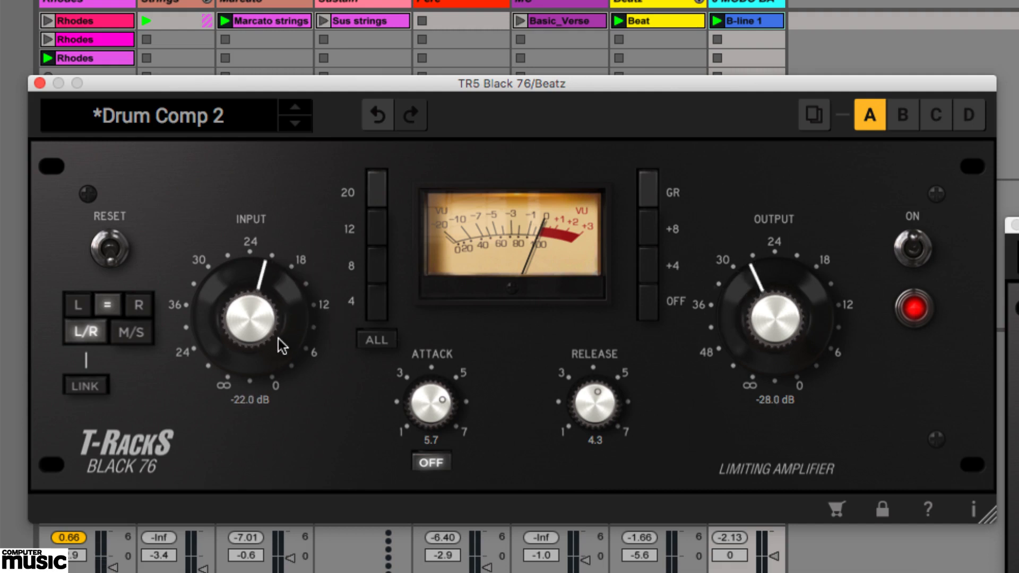
pyautogui.moveTo(775, 306); pyautogui.dragTo(774, 303)
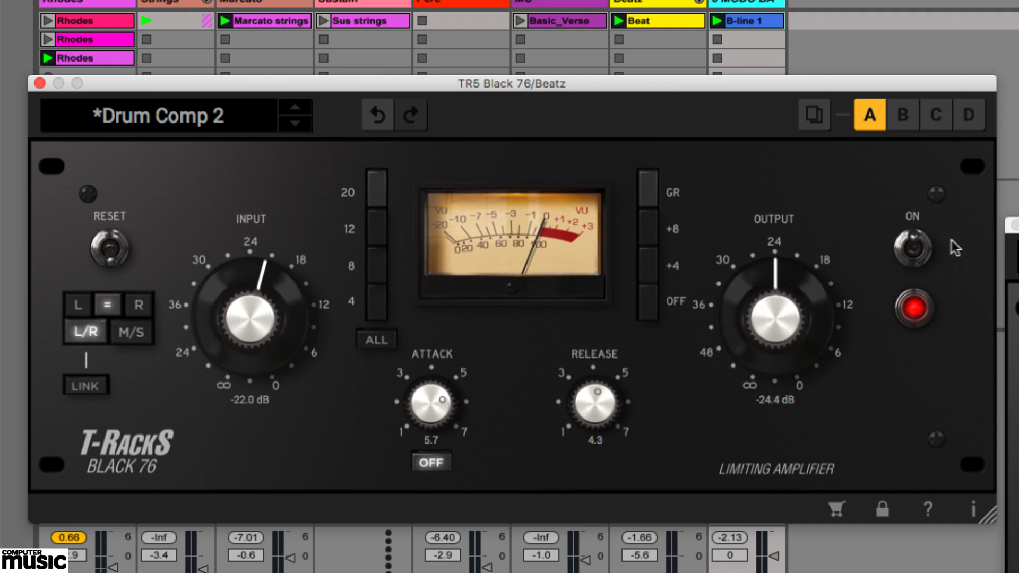
pyautogui.click(925, 248)
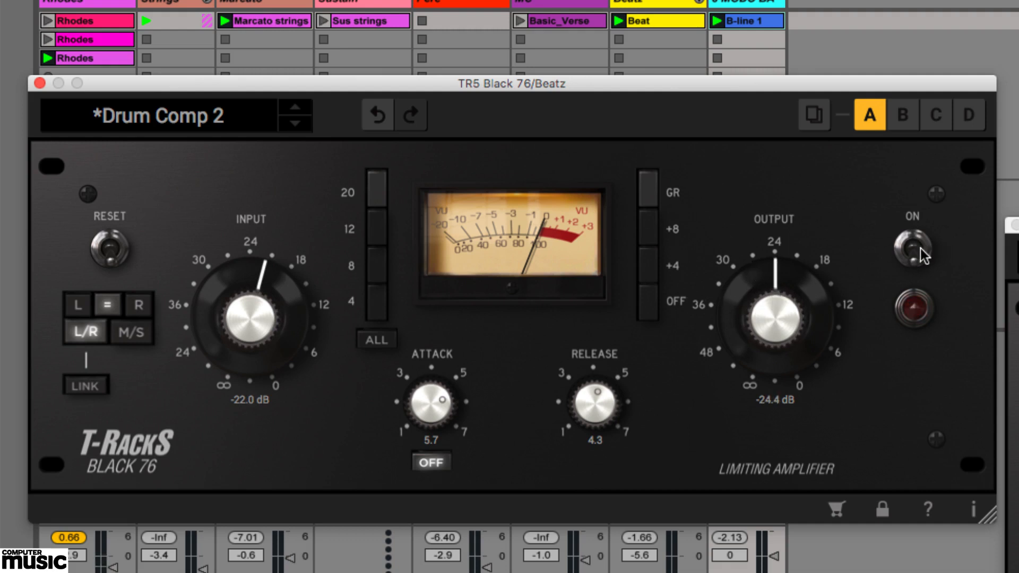
pyautogui.click(921, 249)
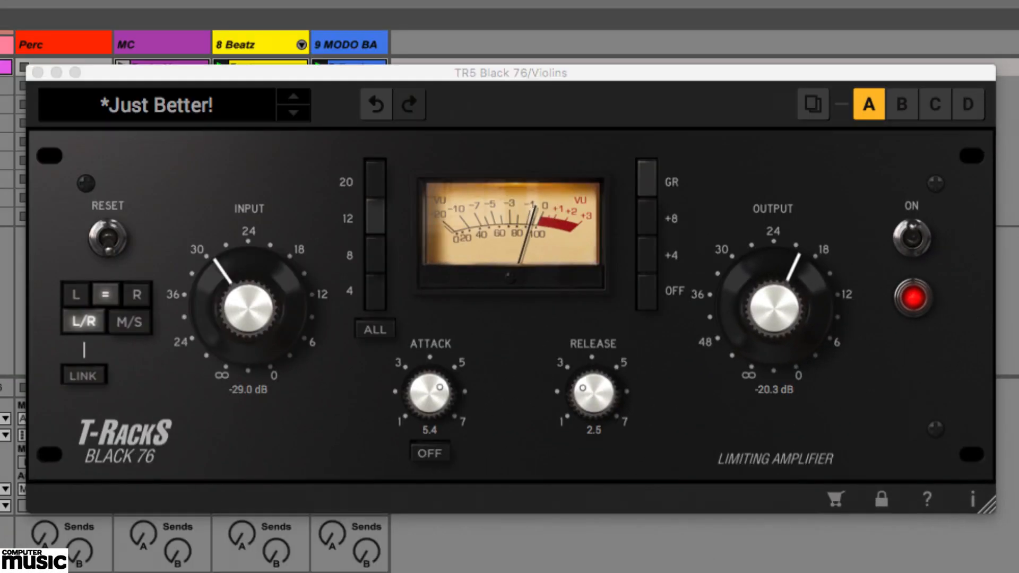
# Step: With the Violins compressor in linked L/R mode, try the left channel's input at -13.2 dB and set both channels' input to -24.3 dB
pyautogui.click(132, 324)
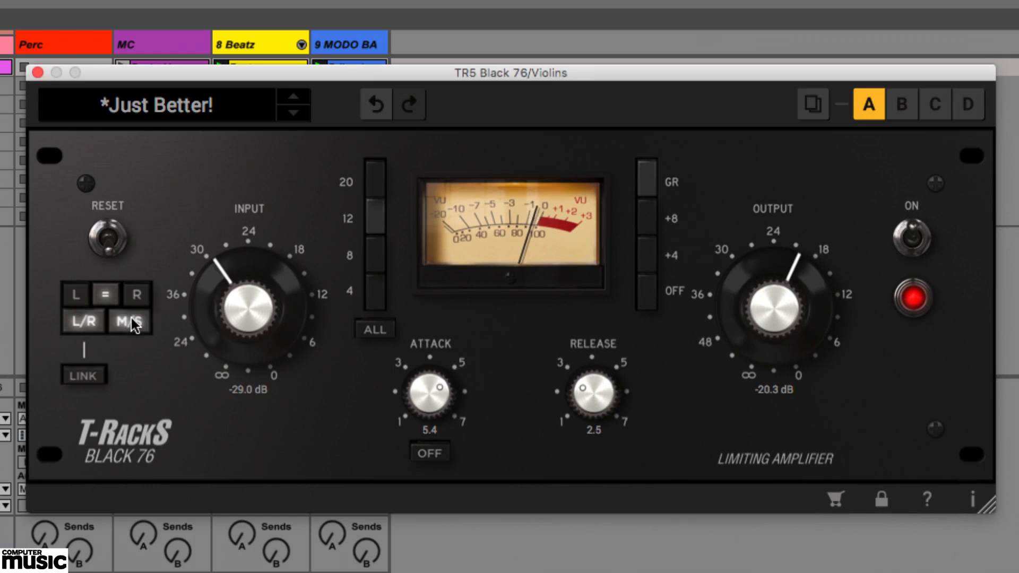
pyautogui.click(74, 321)
pyautogui.click(79, 298)
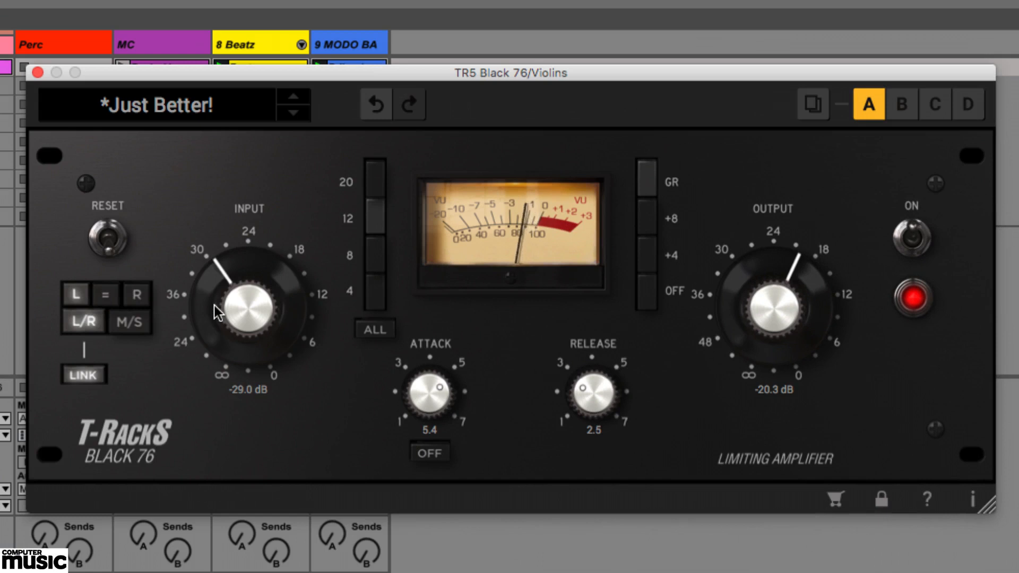
pyautogui.moveTo(215, 304); pyautogui.dragTo(224, 210)
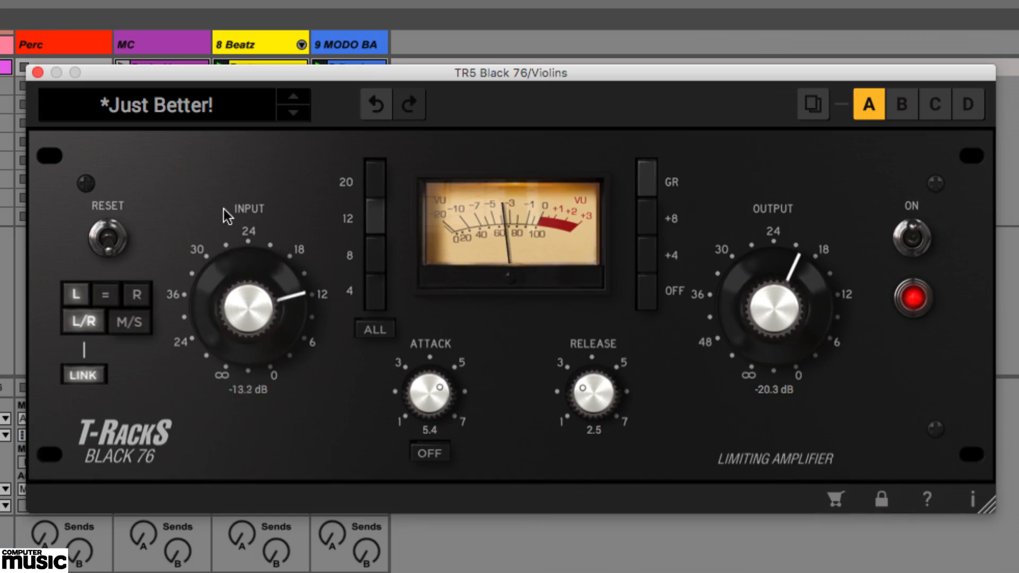
pyautogui.click(103, 296)
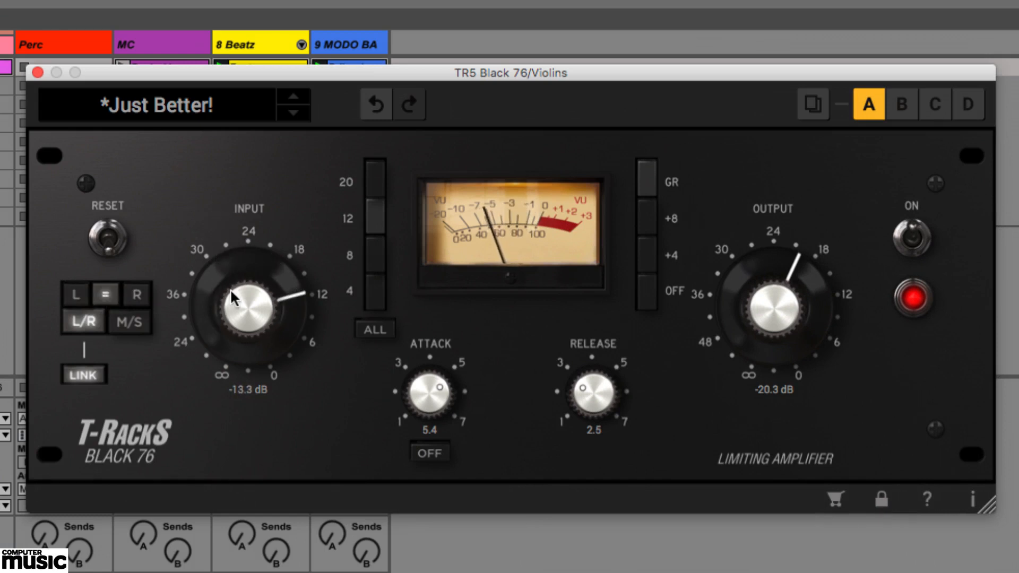
pyautogui.moveTo(230, 289); pyautogui.dragTo(232, 366)
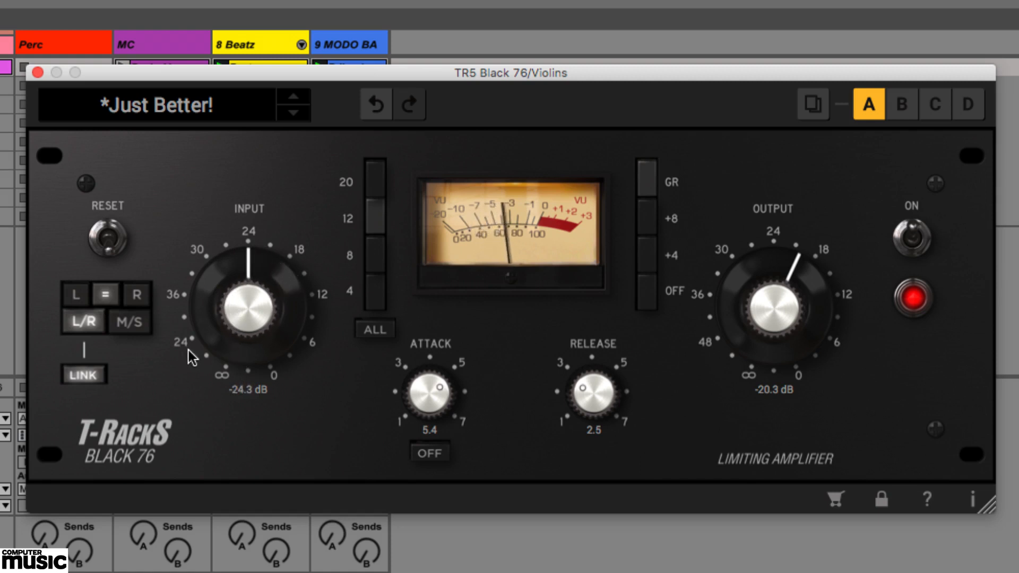
# Step: Switch the Violins compressor to M/S and set the mid channel to input -26.9 dB, ratio 4, attack 7.0 and output -17.5 dB
pyautogui.click(131, 322)
pyautogui.click(75, 294)
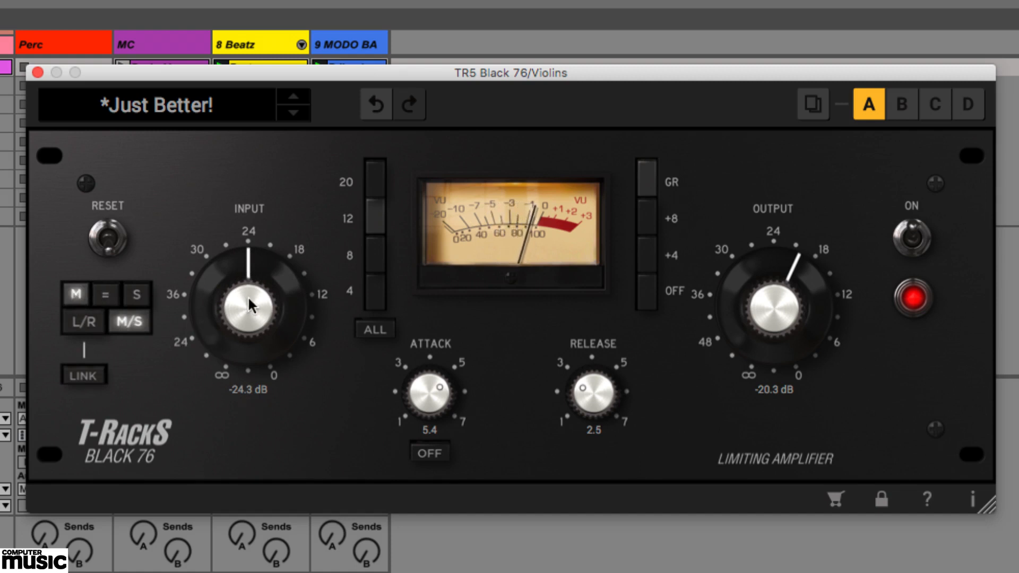
pyautogui.moveTo(249, 299); pyautogui.dragTo(243, 318)
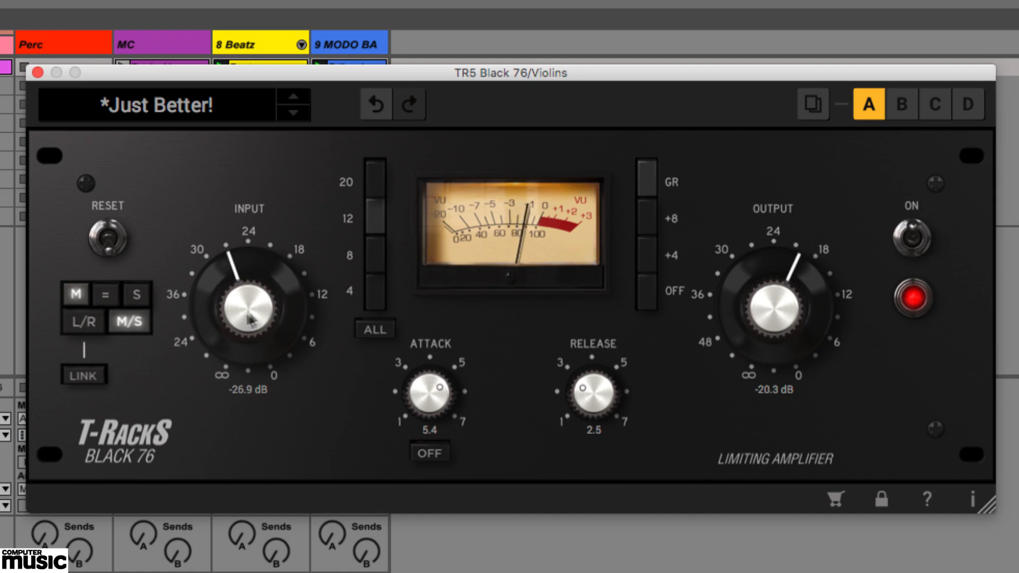
pyautogui.click(376, 297)
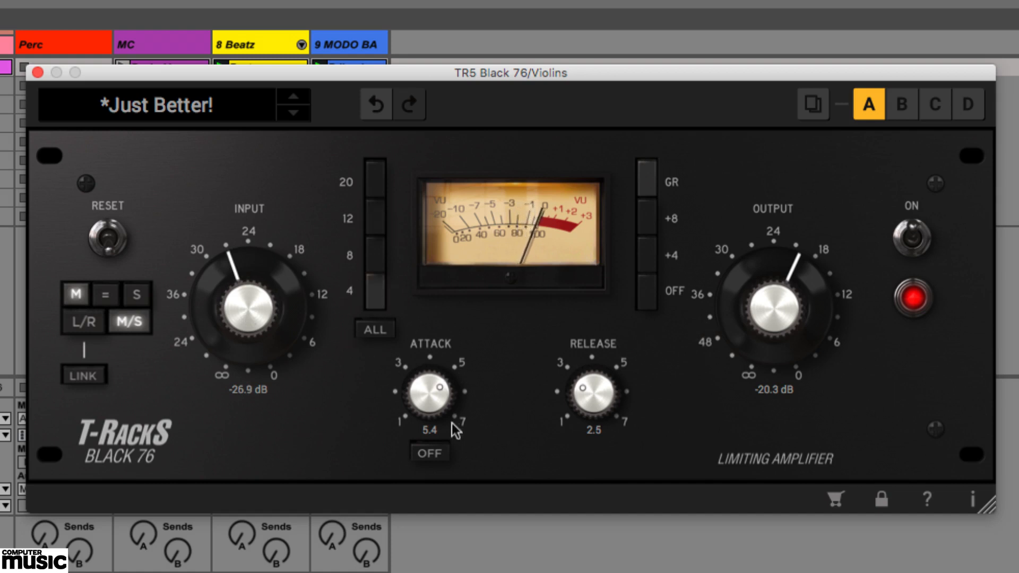
pyautogui.moveTo(451, 422); pyautogui.dragTo(466, 192)
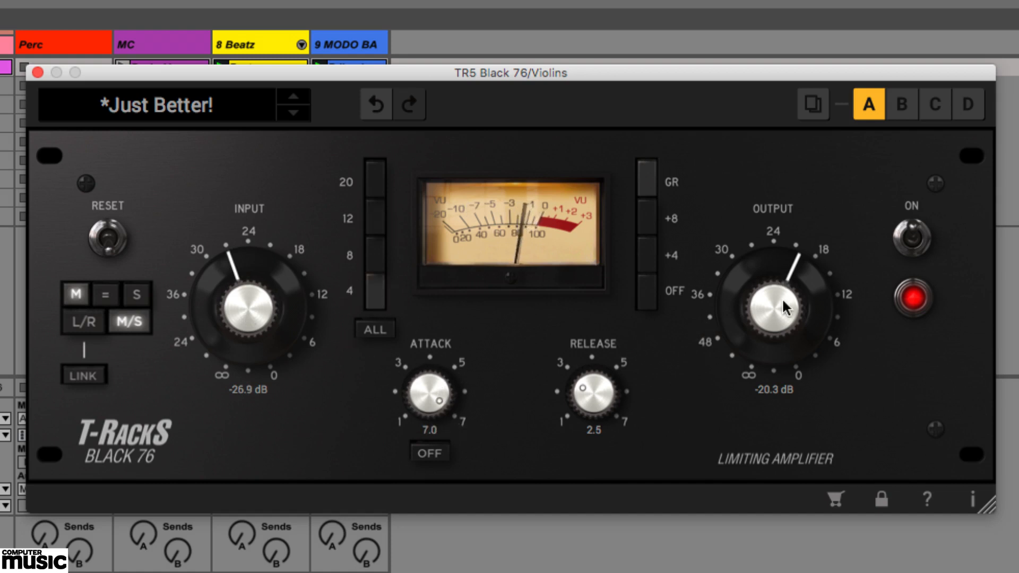
pyautogui.moveTo(782, 297)
pyautogui.mouseDown()
pyautogui.moveTo(785, 276)
pyautogui.moveTo(787, 289)
pyautogui.mouseUp()
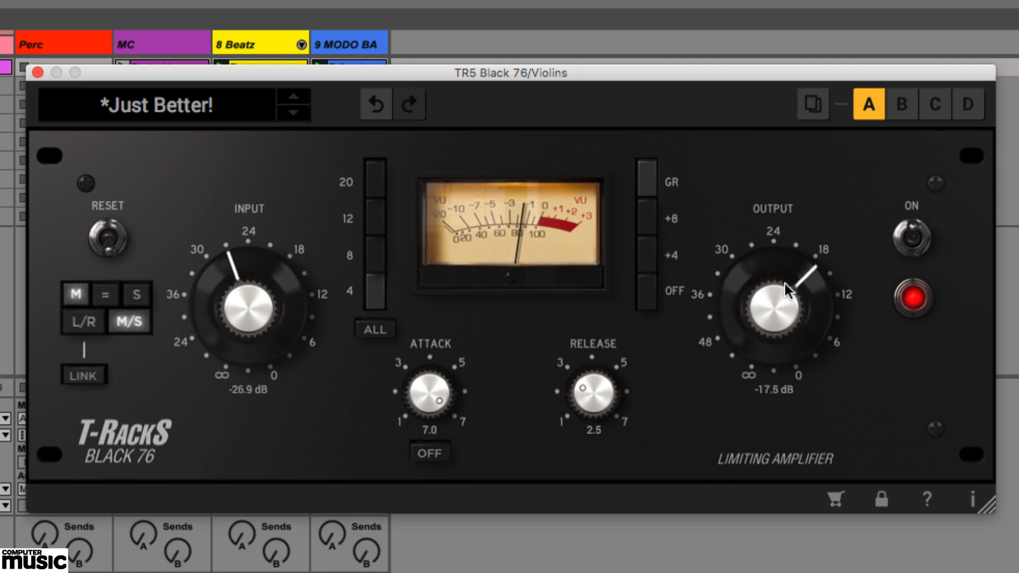
# Step: Set the side channel to all-buttons mode with input -12.0 dB and output -25.6 dB, and compare it with the bypassed signal
pyautogui.click(141, 293)
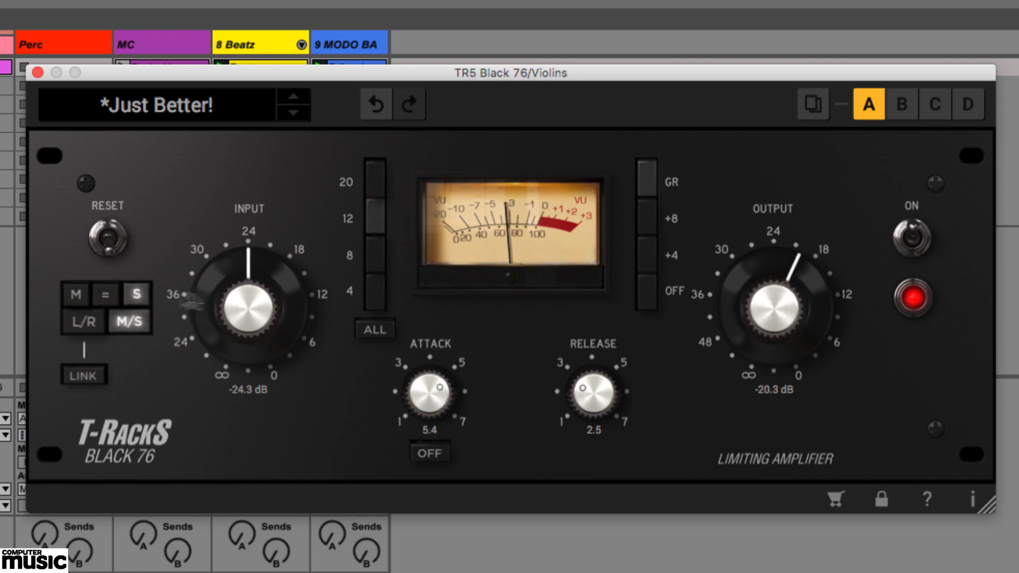
pyautogui.click(374, 330)
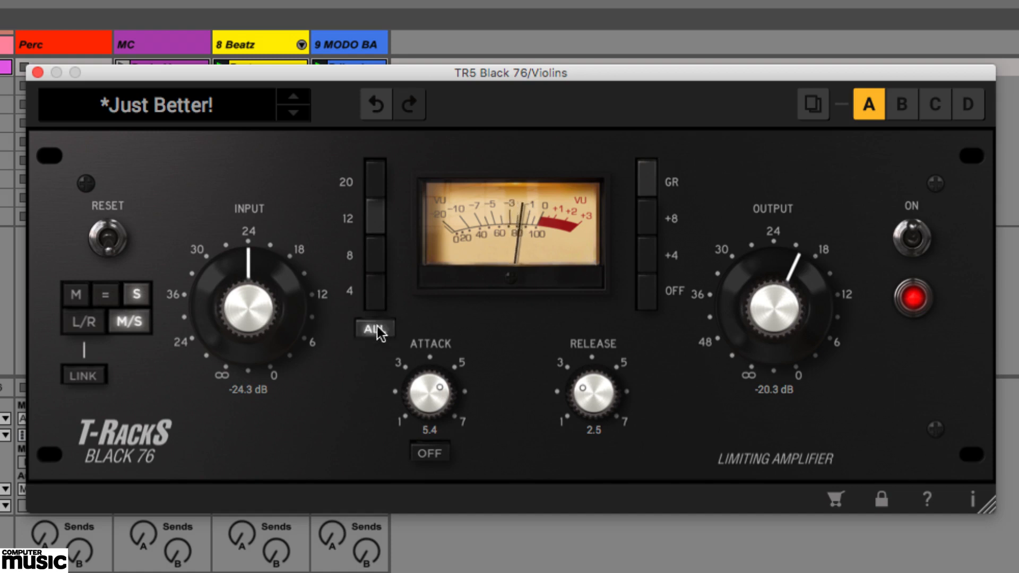
pyautogui.moveTo(260, 324); pyautogui.dragTo(266, 252)
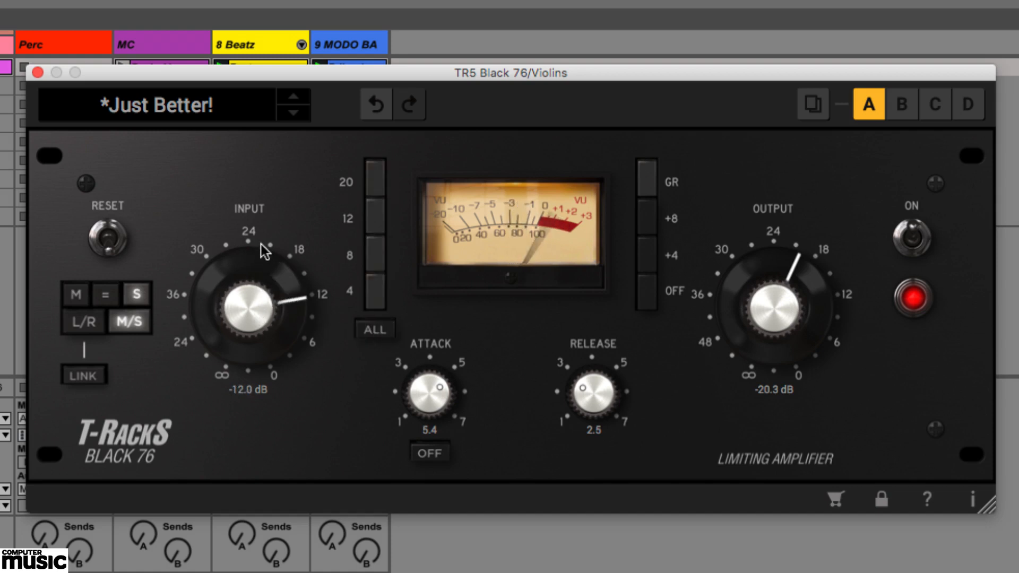
pyautogui.moveTo(785, 310); pyautogui.dragTo(756, 321)
pyautogui.click(913, 244)
pyautogui.click(913, 244)
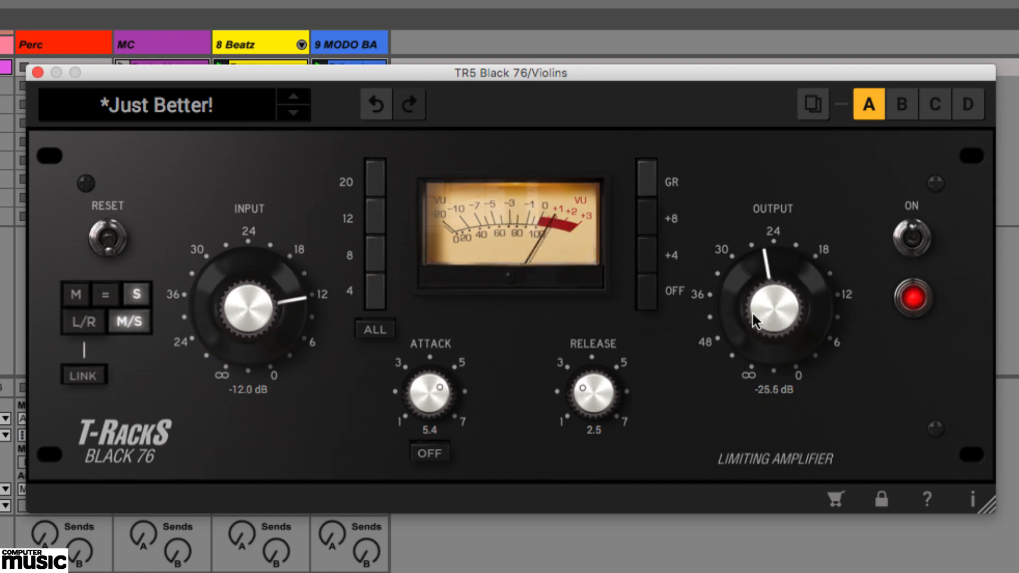
# Step: Lower the mid channel's output to -26.4 dB while comparing the Violins compressor with the bypassed signal
pyautogui.click(75, 294)
pyautogui.moveTo(771, 319); pyautogui.dragTo(770, 345)
pyautogui.click(926, 245)
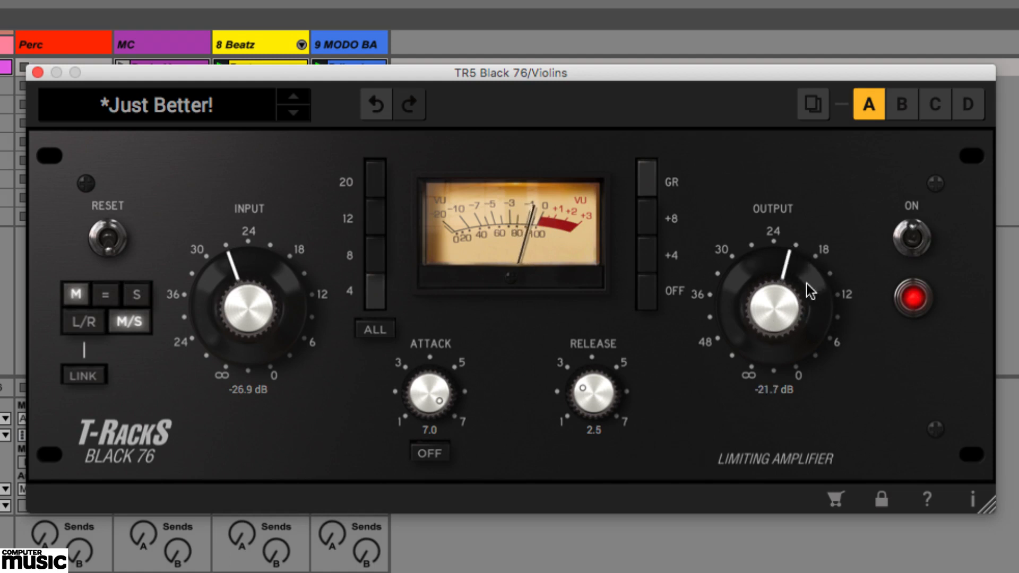
pyautogui.moveTo(807, 283); pyautogui.dragTo(808, 311)
pyautogui.click(926, 241)
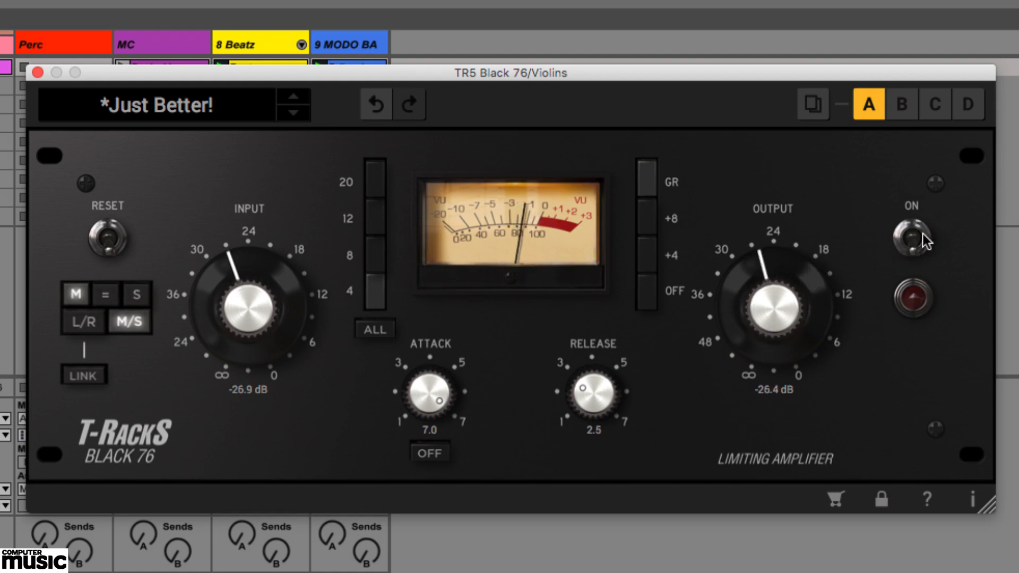
pyautogui.click(922, 246)
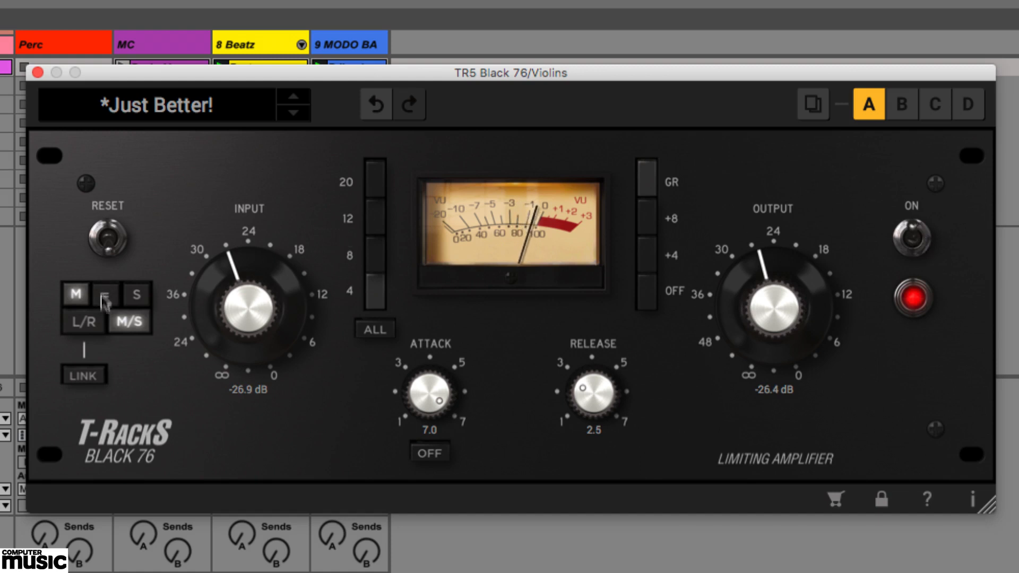
# Step: Try the side channel's output at -28.9 dB, compare against bypass on both channels, and finish with the side output at -25.4 dB
pyautogui.click(138, 296)
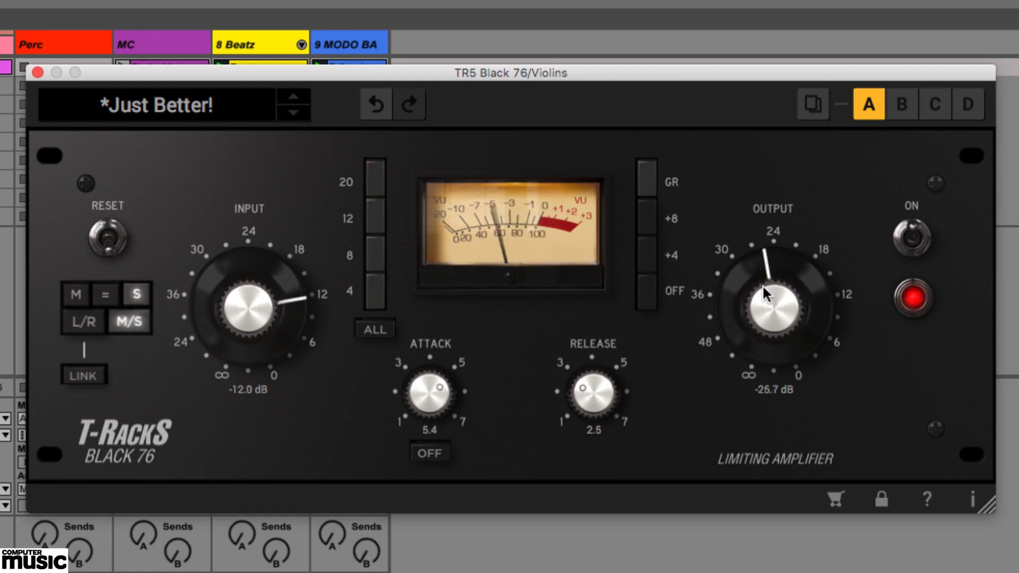
pyautogui.moveTo(763, 287); pyautogui.dragTo(762, 308)
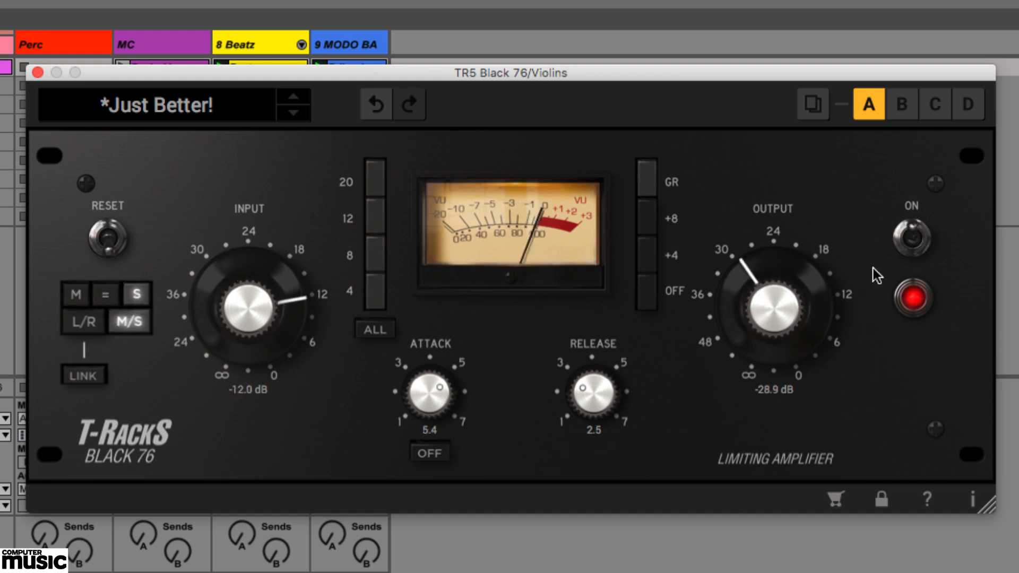
pyautogui.click(919, 237)
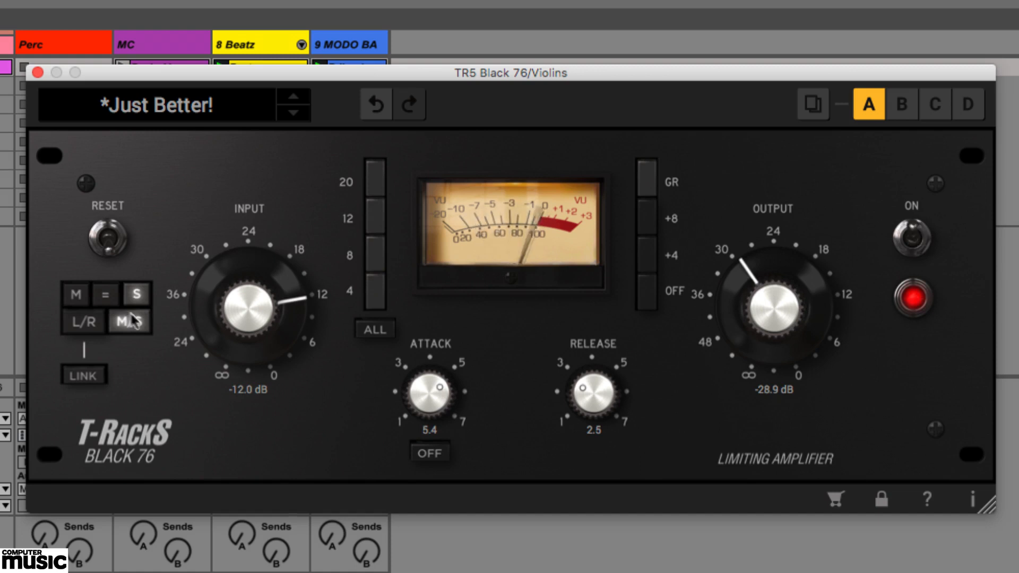
pyautogui.click(76, 294)
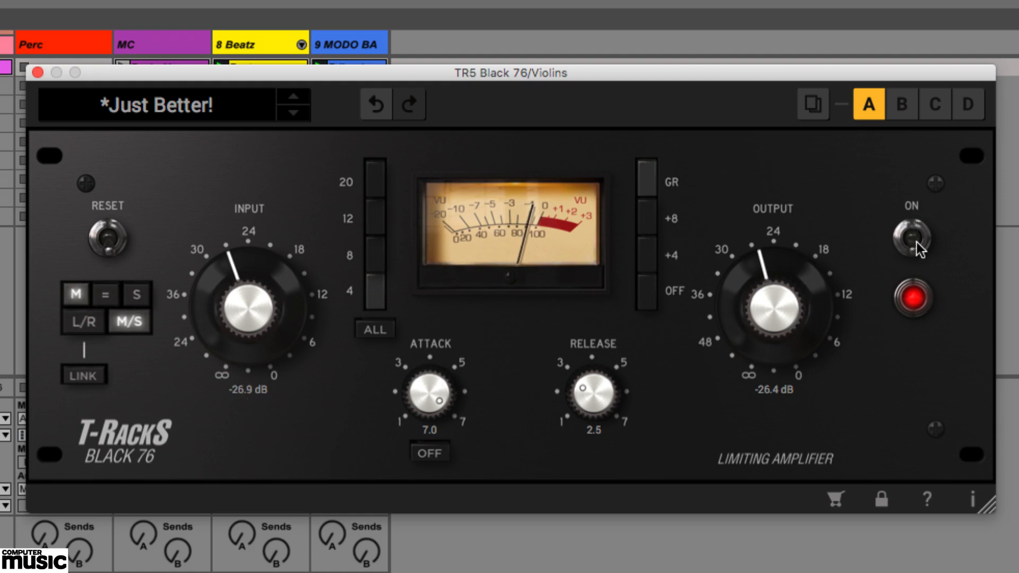
pyautogui.click(918, 244)
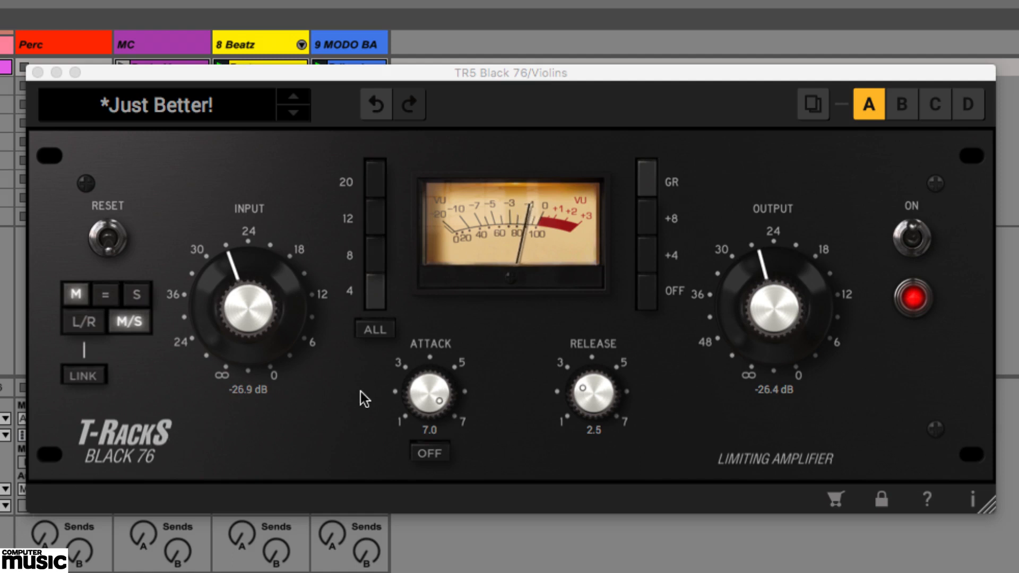
pyautogui.click(139, 296)
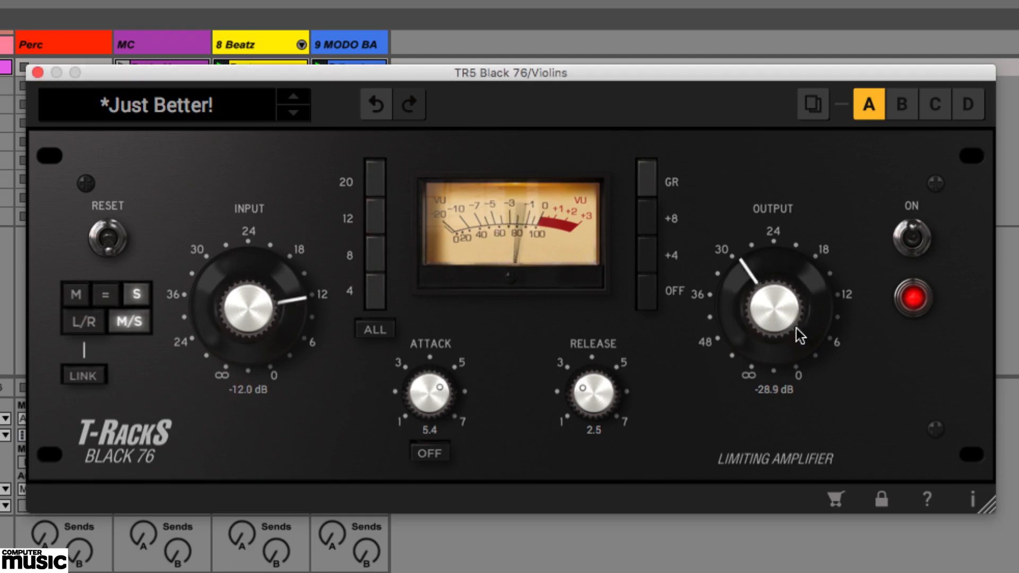
pyautogui.scroll(5, 802, 319)
pyautogui.scroll(1, 802, 319)
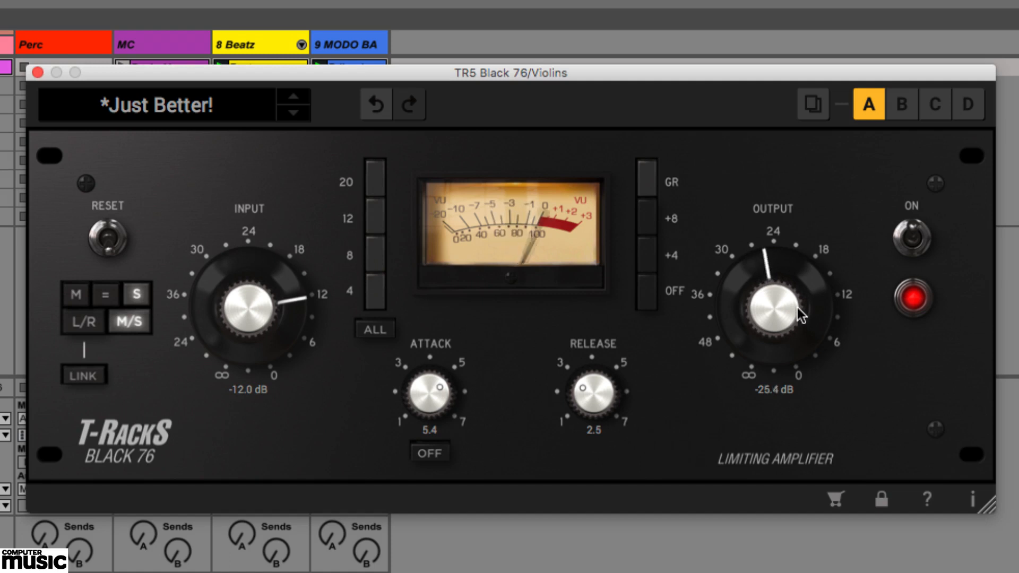
# Step: Compare the Violins compressor's M/S settings with the bypassed signal and re-enable the compressor
pyautogui.click(913, 247)
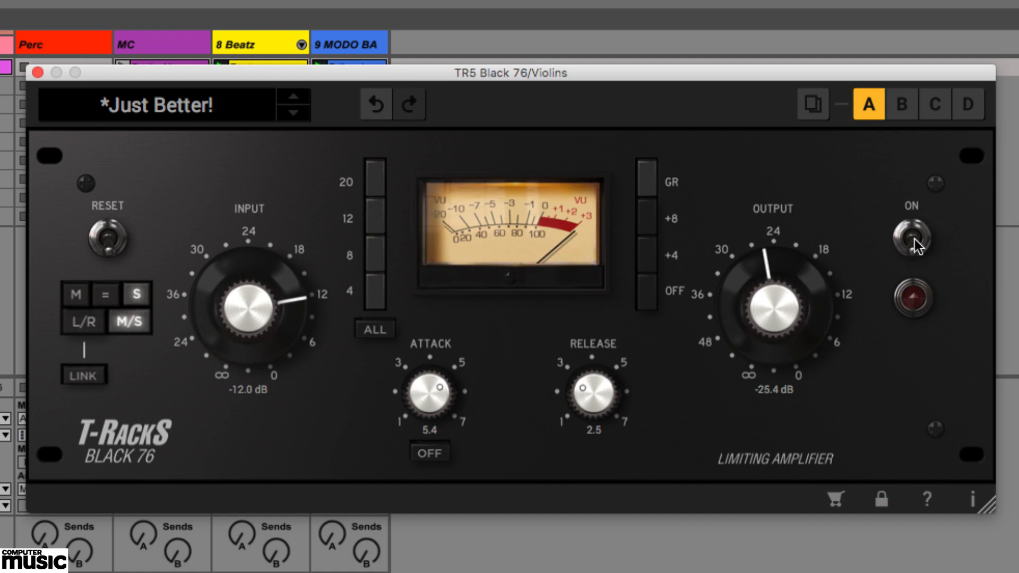
pyautogui.click(914, 243)
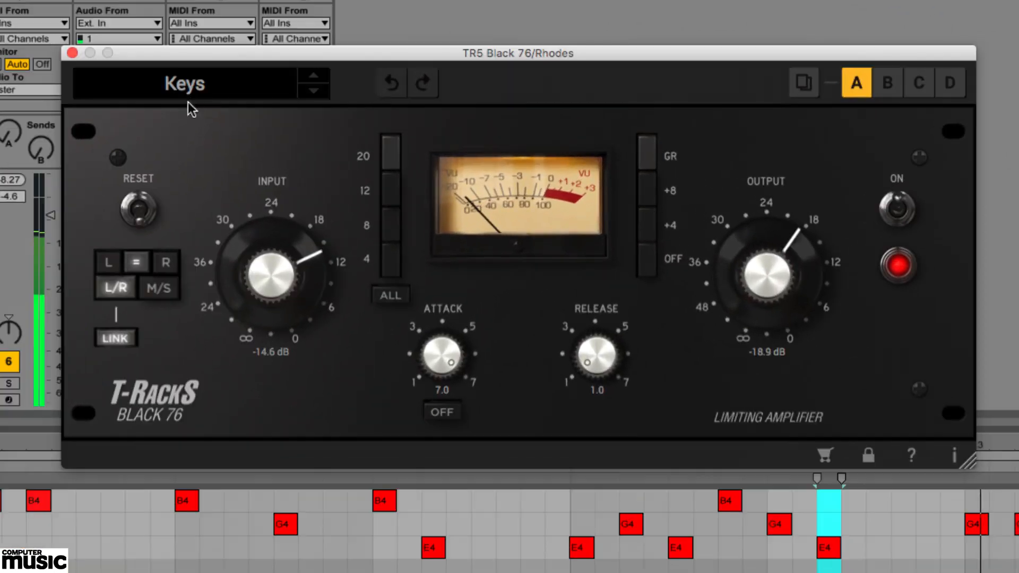
# Step: Audition the Imprisoned and Indy!!! presets on the Rhodes compressor and return to the Keys preset
pyautogui.click(376, 118)
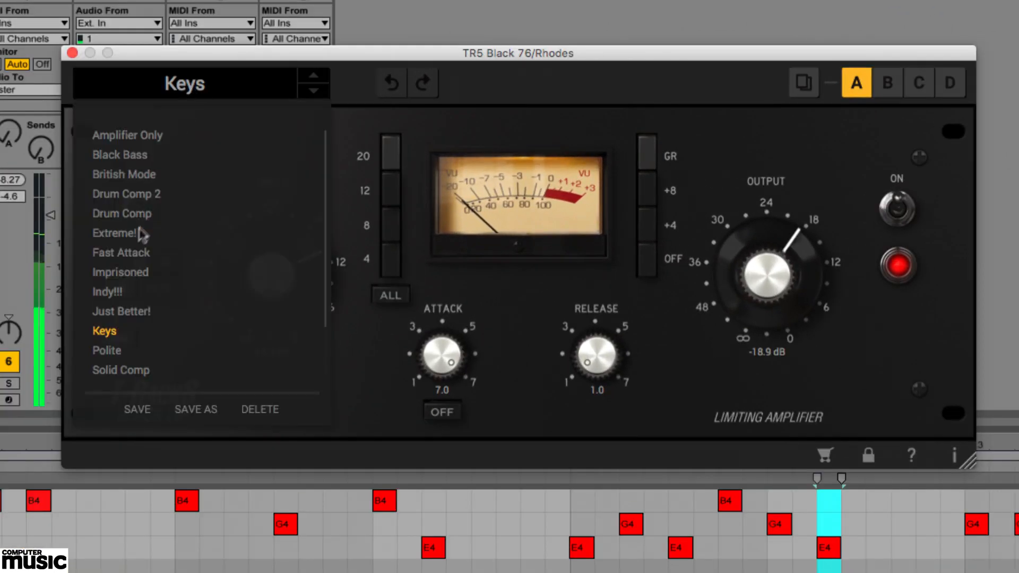
pyautogui.click(130, 273)
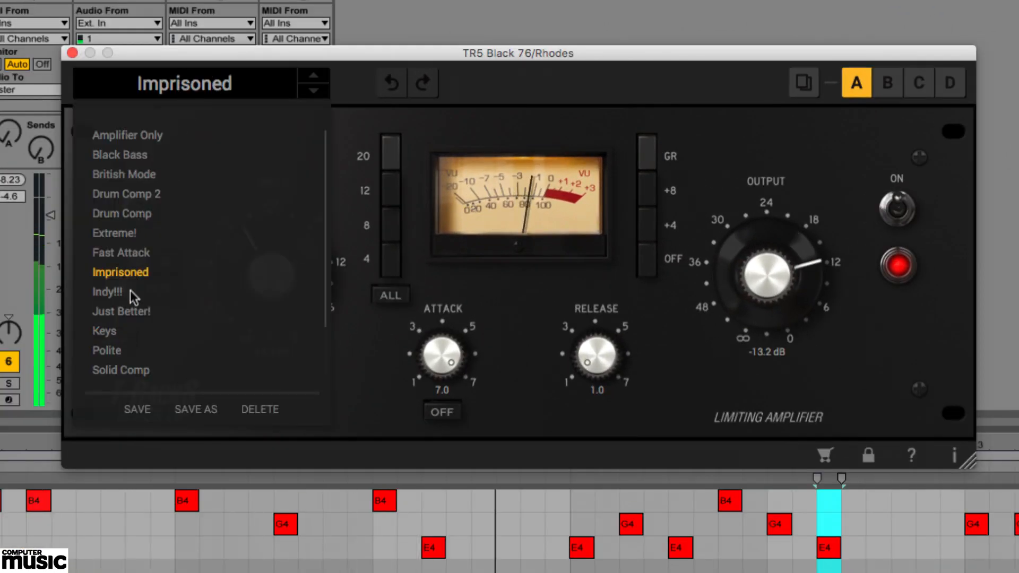
pyautogui.click(127, 293)
pyautogui.click(119, 332)
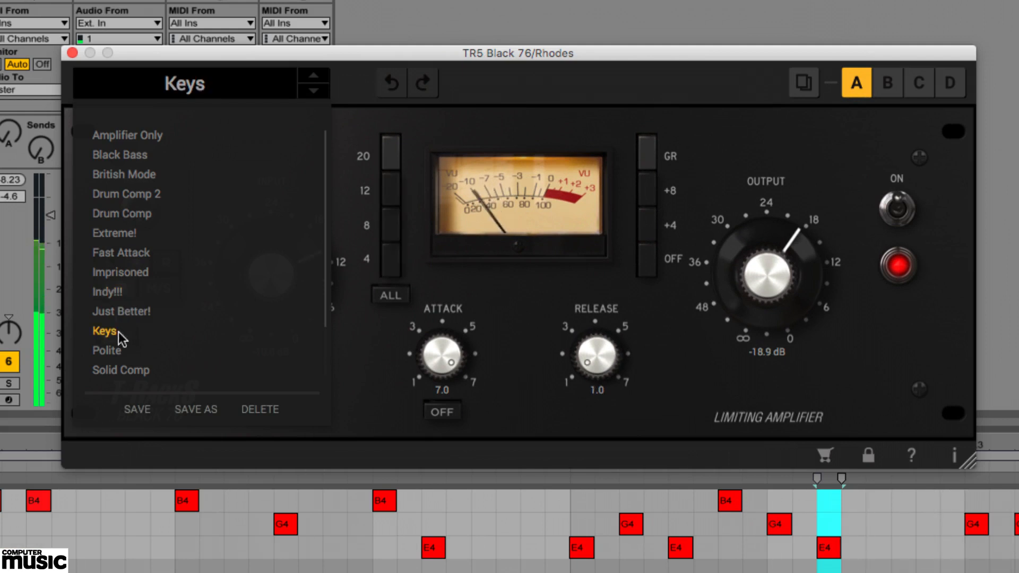
# Step: Save the current Rhodes compressor settings as a new preset named "Keys 2" in the Black 76 folder
pyautogui.click(196, 410)
pyautogui.doubleClick(414, 289)
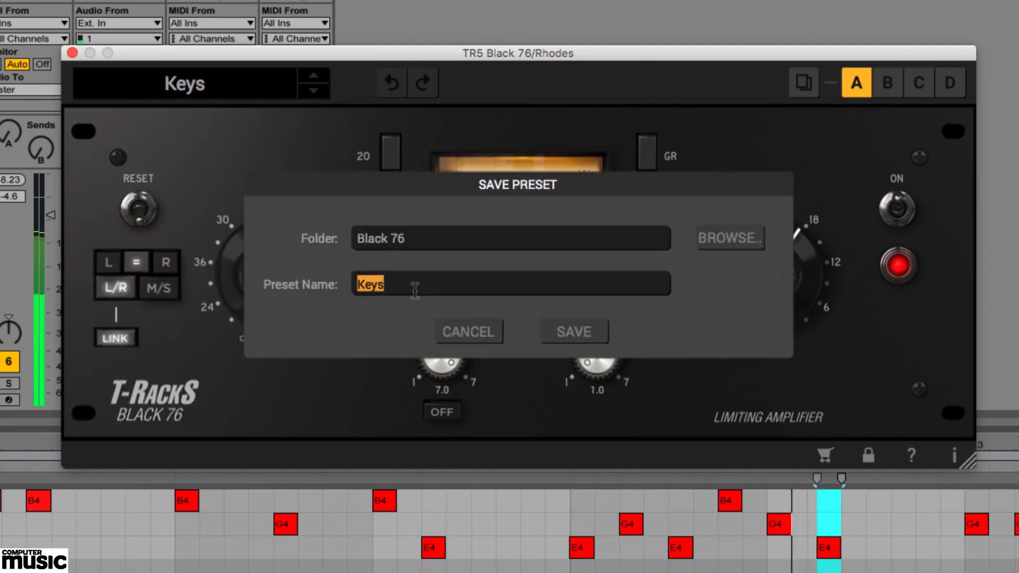
pyautogui.write('Keys')
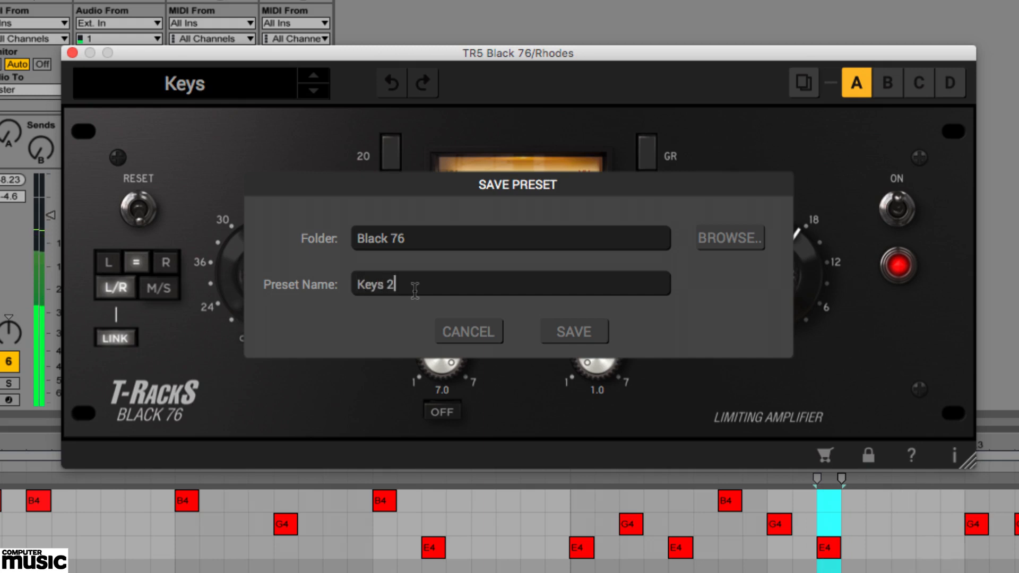
pyautogui.click(564, 334)
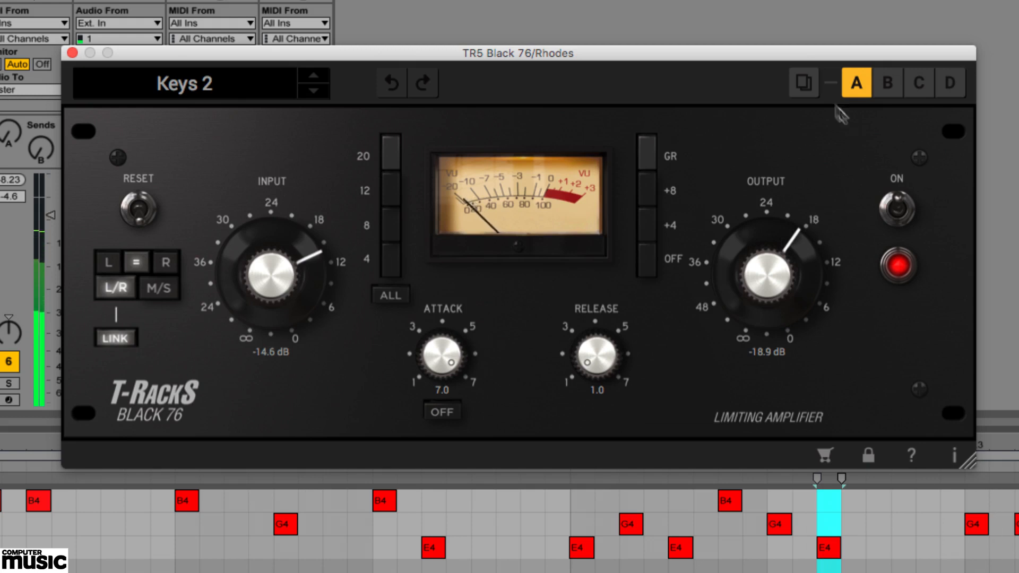
# Step: Copy the Rhodes compressor's settings from slot A to slot B and return to slot A
pyautogui.click(803, 82)
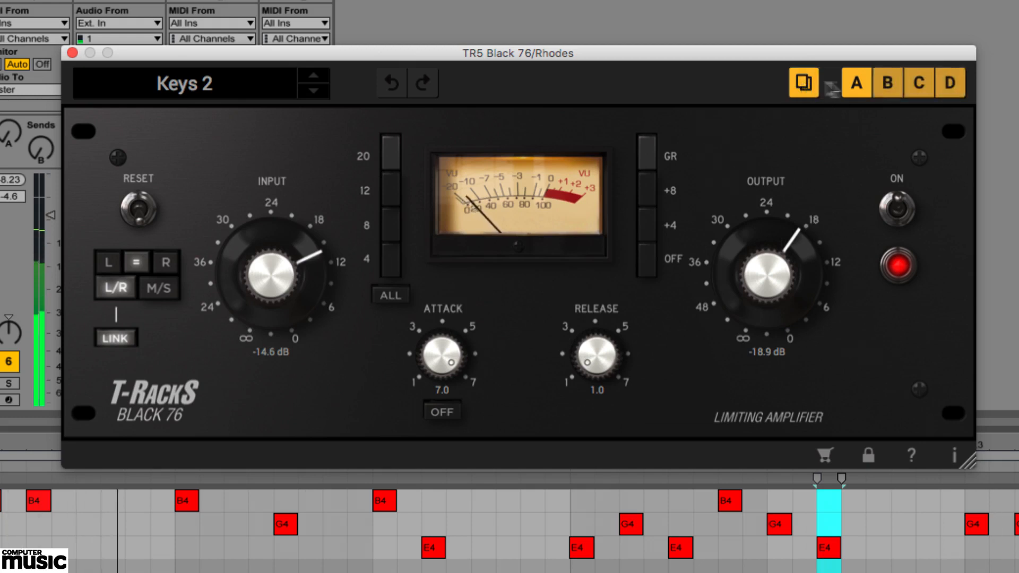
pyautogui.click(889, 83)
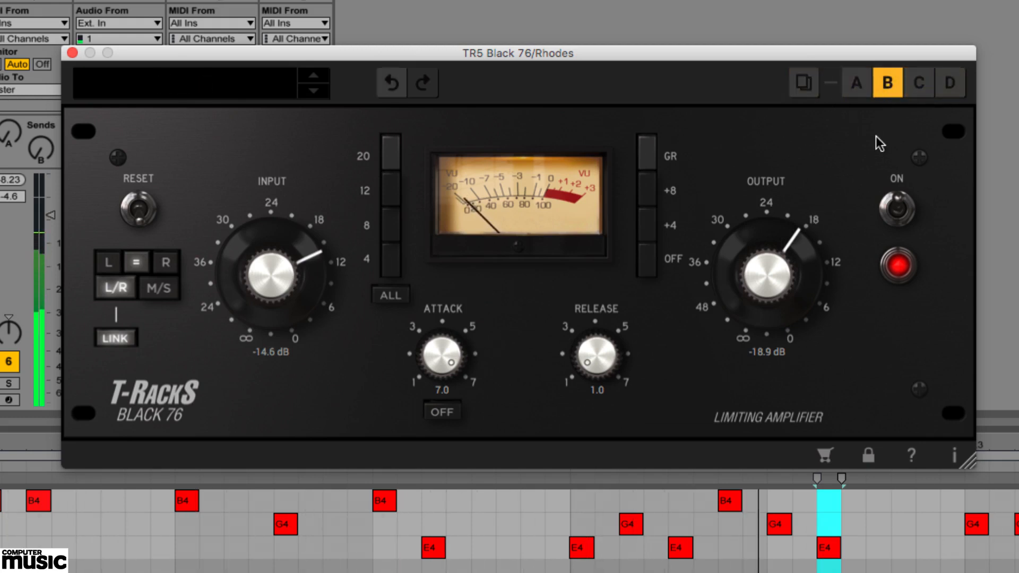
pyautogui.click(856, 84)
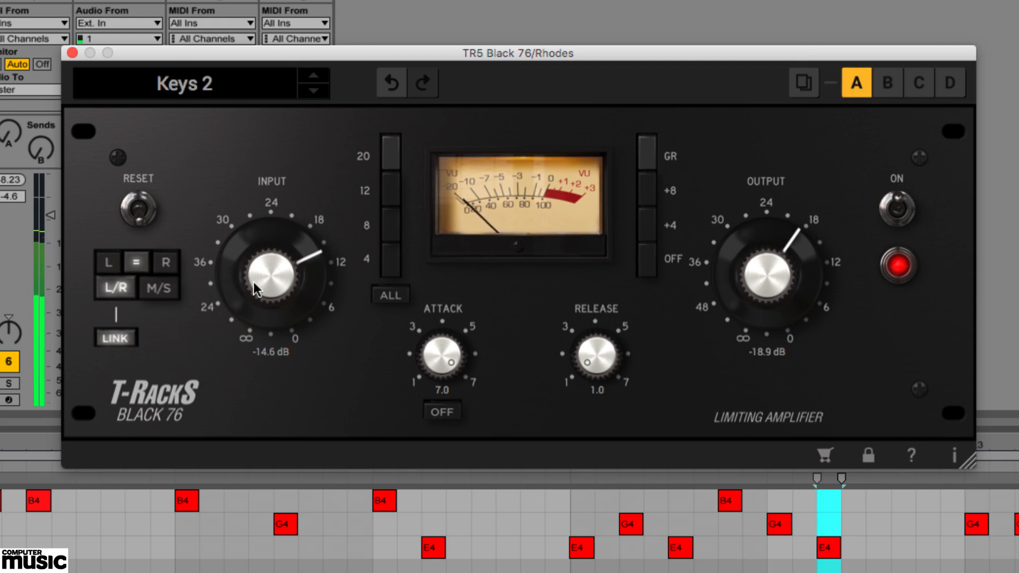
# Step: Set slot A to input -22.7 dB, ratio 8, attack 4.8 and output -14.7 dB, and compare it with slot B
pyautogui.moveTo(253, 282); pyautogui.dragTo(258, 350)
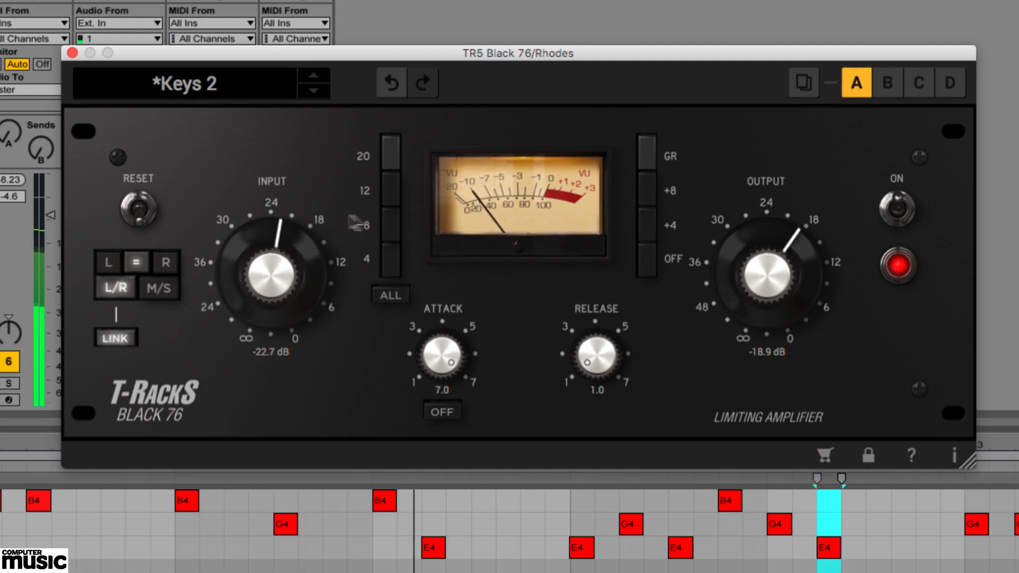
pyautogui.click(385, 220)
pyautogui.moveTo(446, 356); pyautogui.dragTo(452, 391)
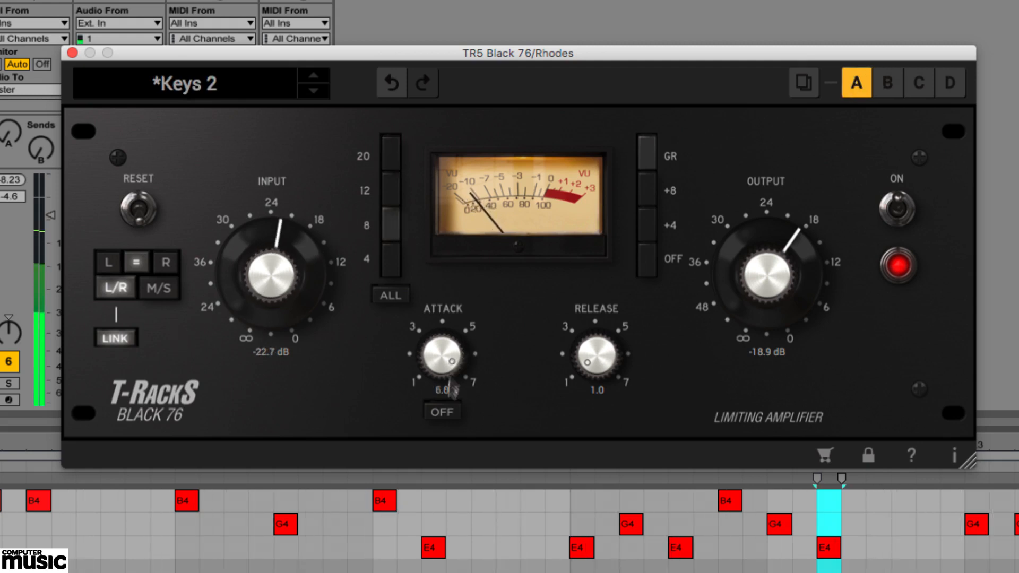
pyautogui.moveTo(749, 293); pyautogui.dragTo(751, 268)
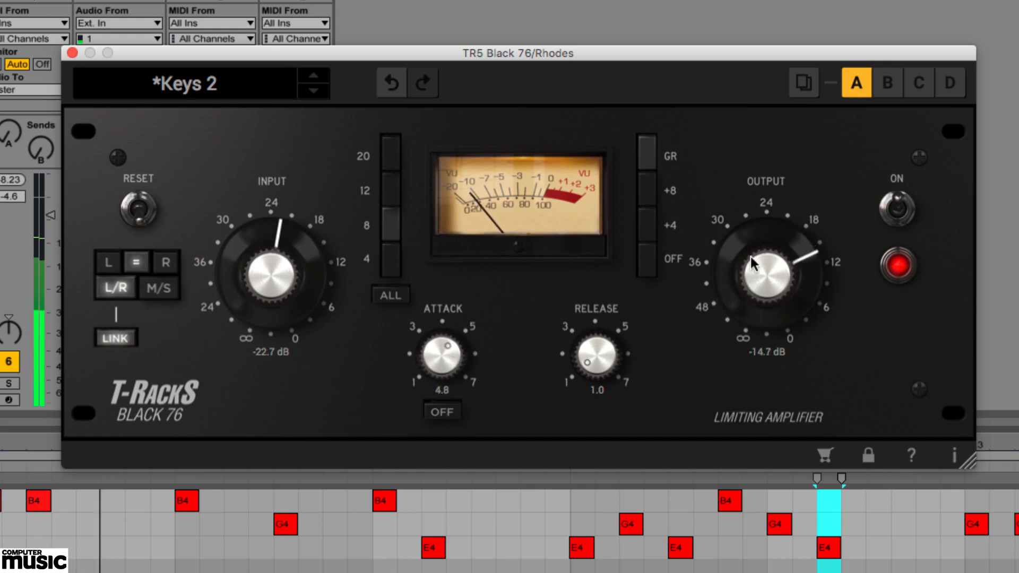
pyautogui.click(891, 86)
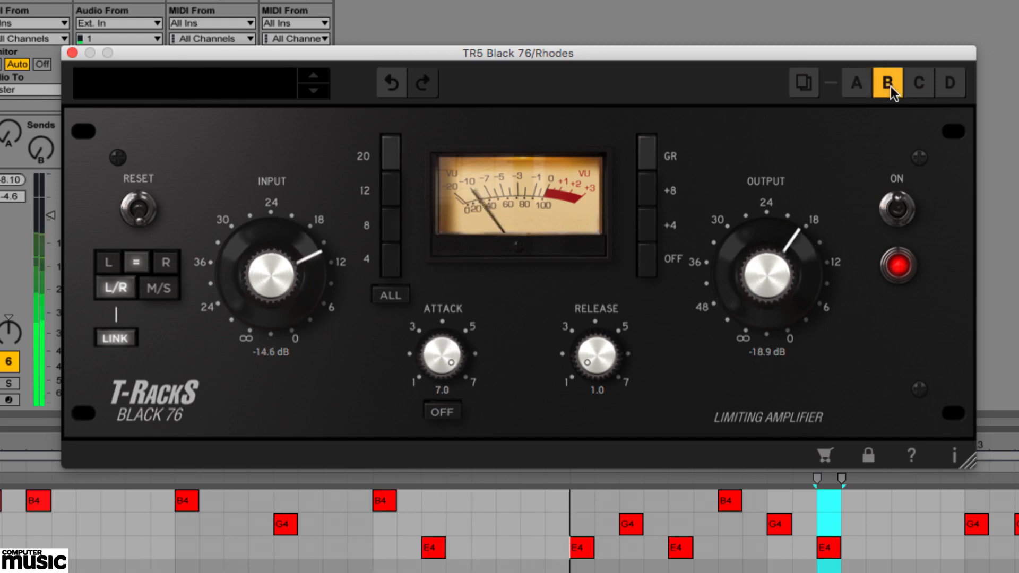
pyautogui.click(861, 82)
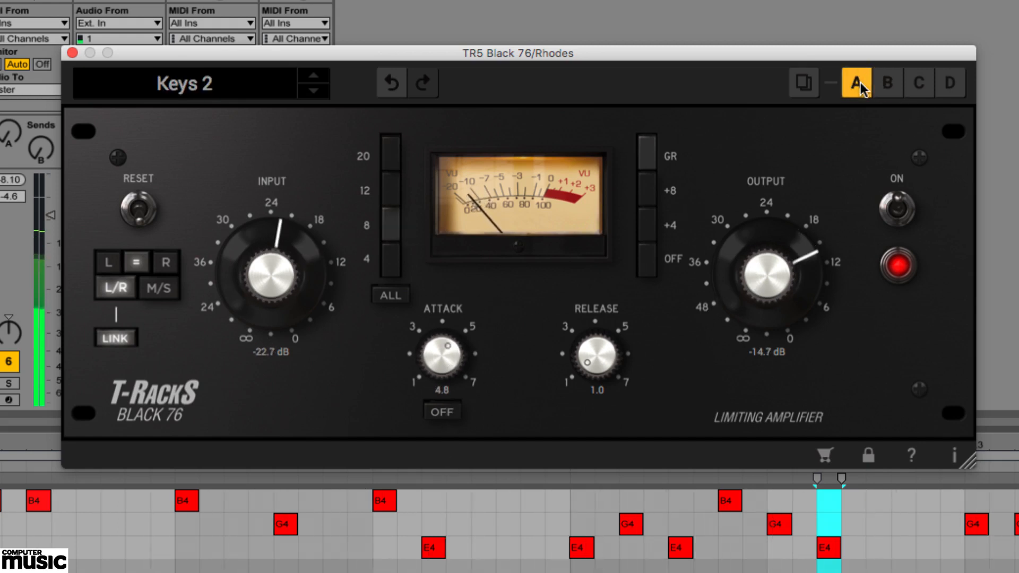
# Step: Step back through the last Rhodes compressor actions with undo and restore them with redo, ending on slot A
pyautogui.click(391, 84)
pyautogui.click(391, 85)
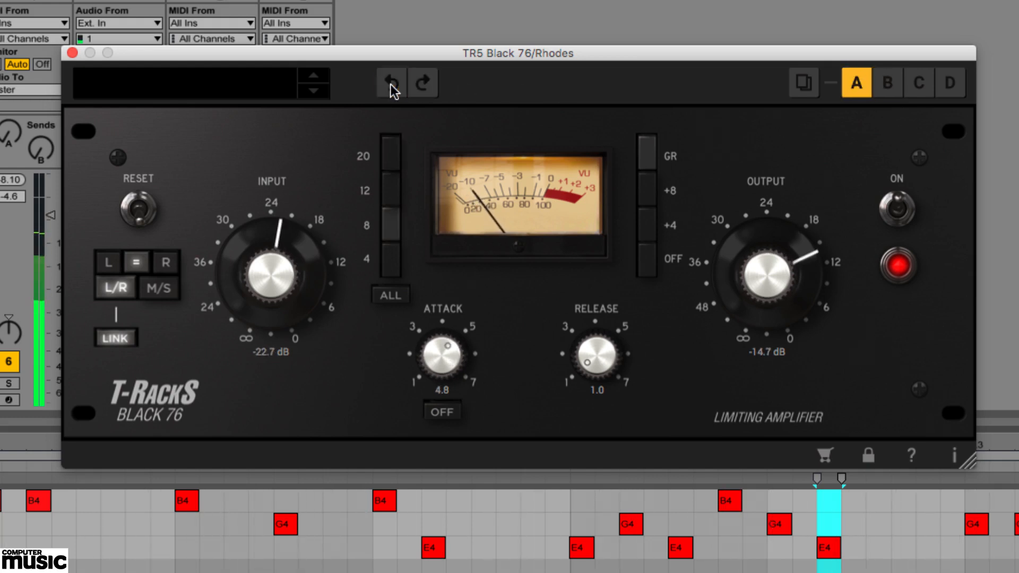
pyautogui.click(391, 85)
pyautogui.click(424, 83)
pyautogui.click(425, 83)
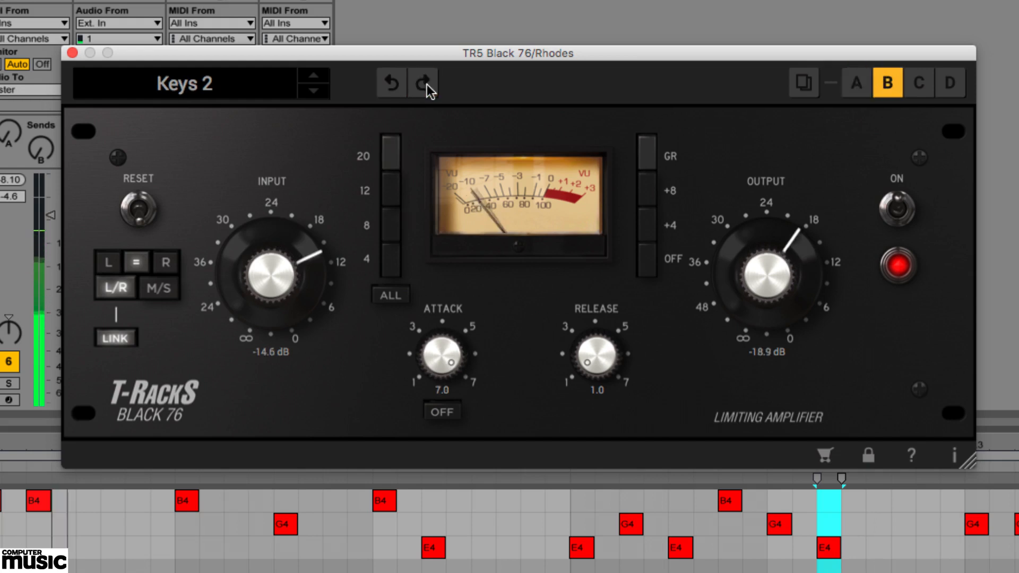
pyautogui.click(427, 85)
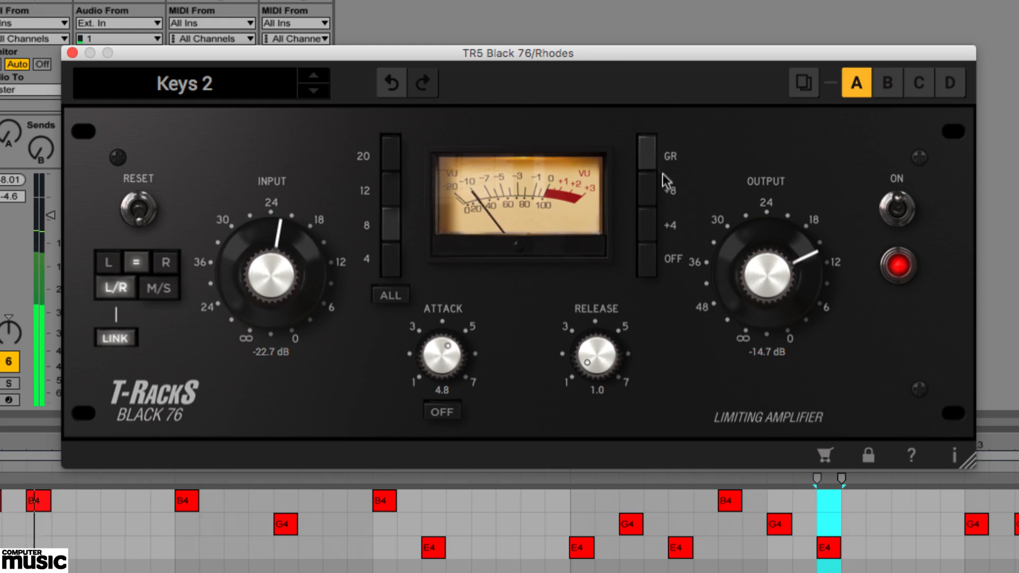
# Step: Try the VU meter's +4, +8 and off modes on the Rhodes compressor and return it to GR
pyautogui.click(646, 224)
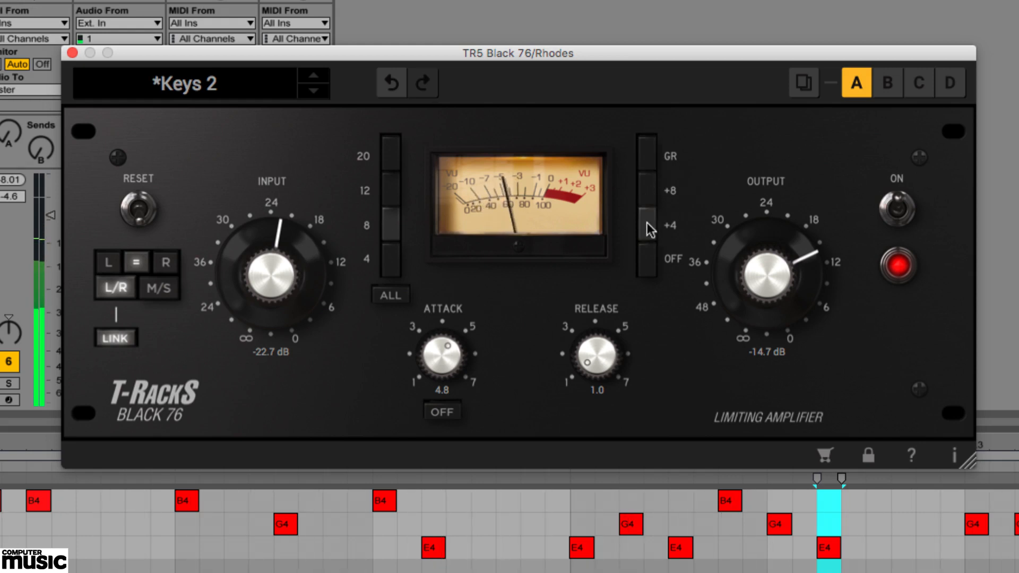
pyautogui.click(649, 189)
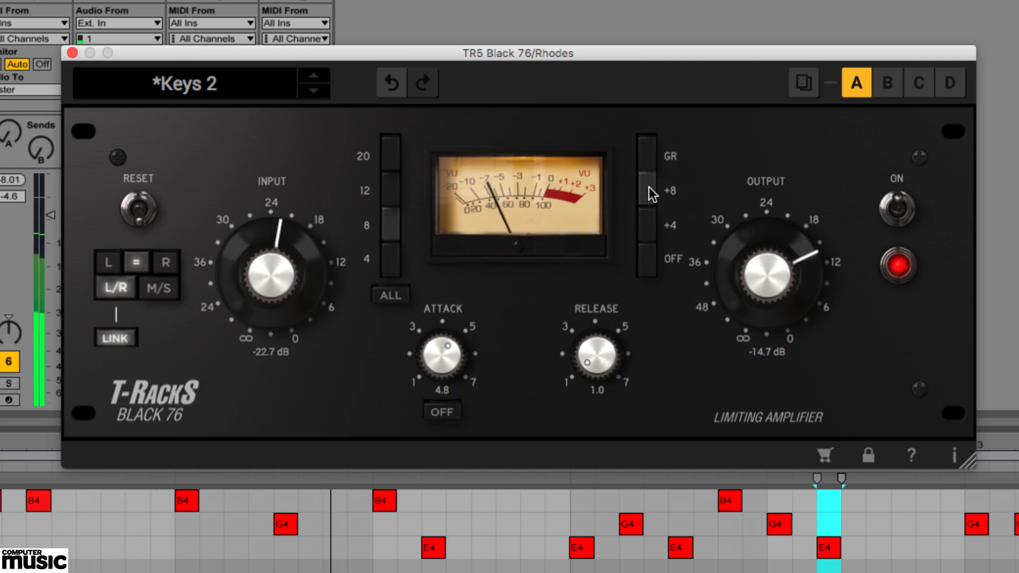
pyautogui.click(648, 224)
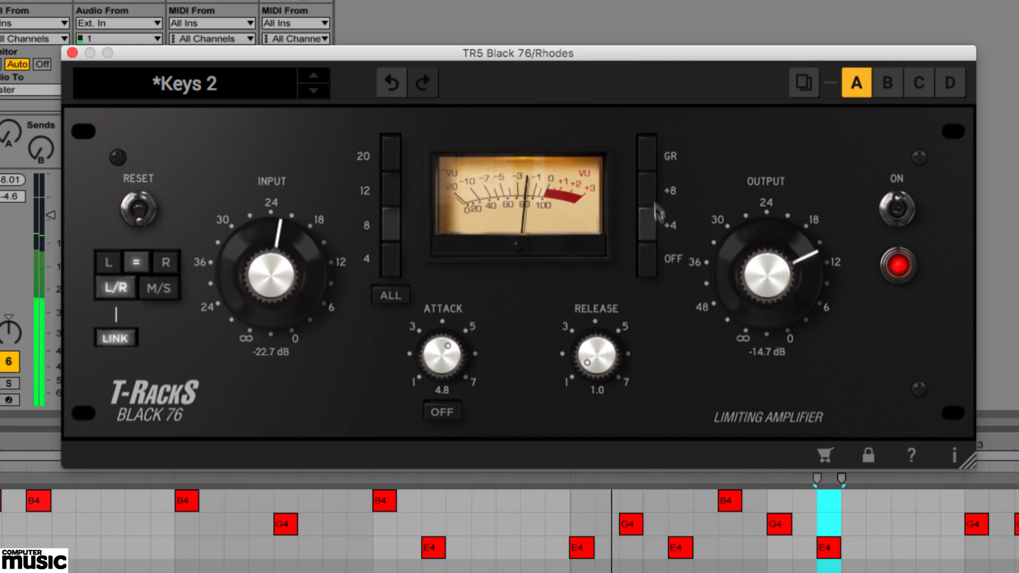
pyautogui.click(644, 264)
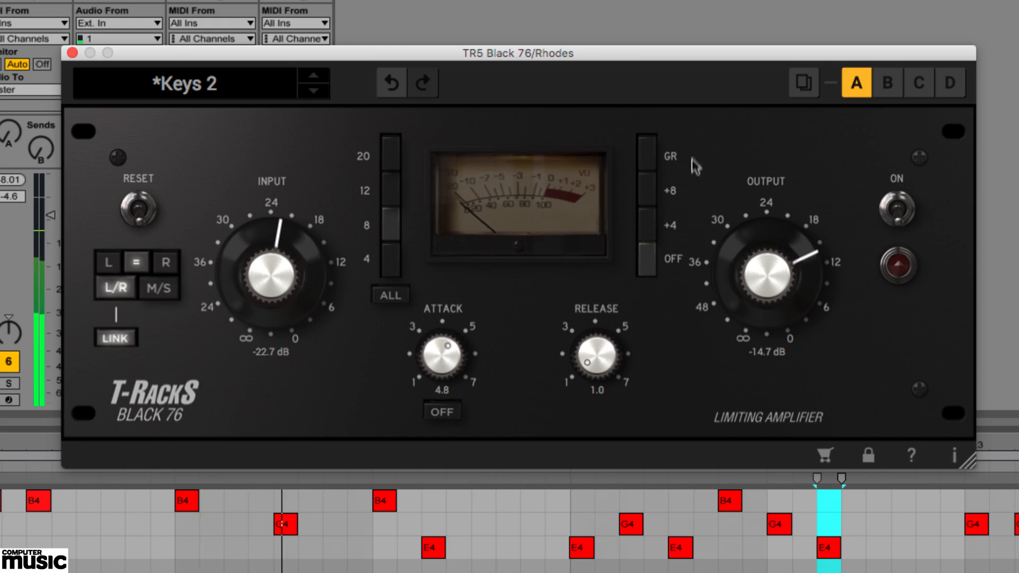
pyautogui.click(650, 154)
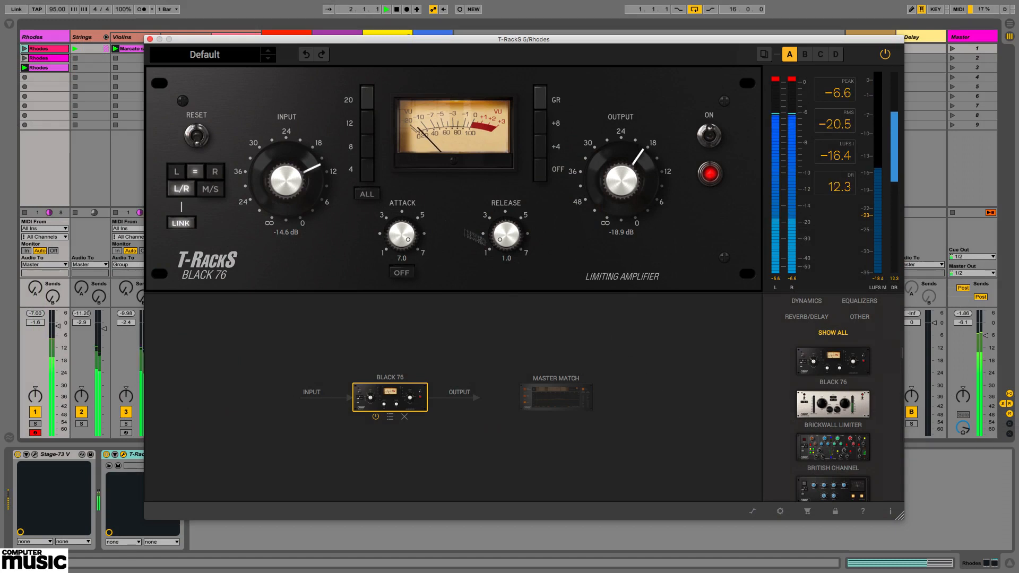
# Step: Insert a Classic EQ module before the Black 76 in the Rhodes T-RackS 5 chain
pyautogui.scroll(-3, 829, 425)
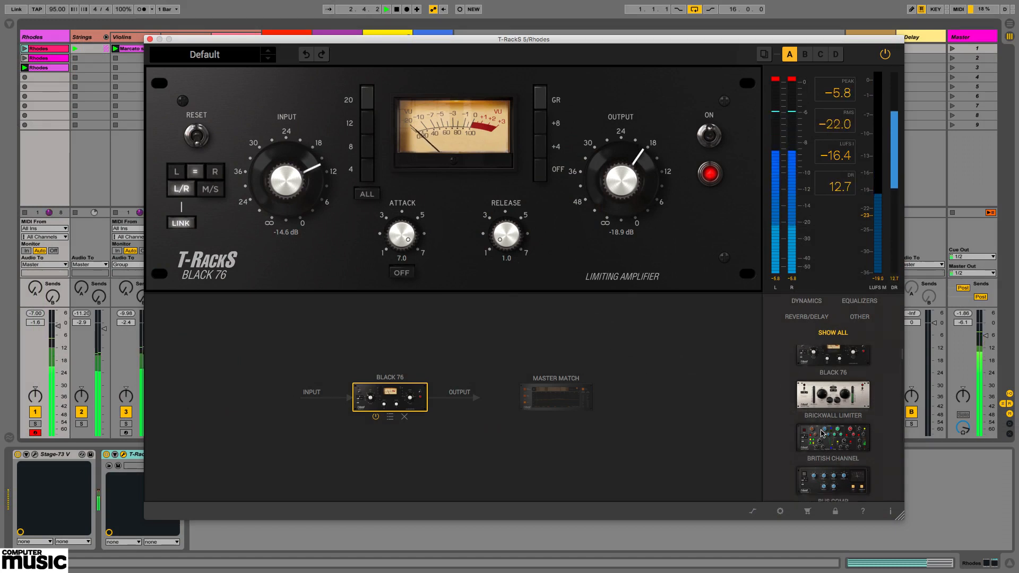
pyautogui.scroll(-3, 823, 431)
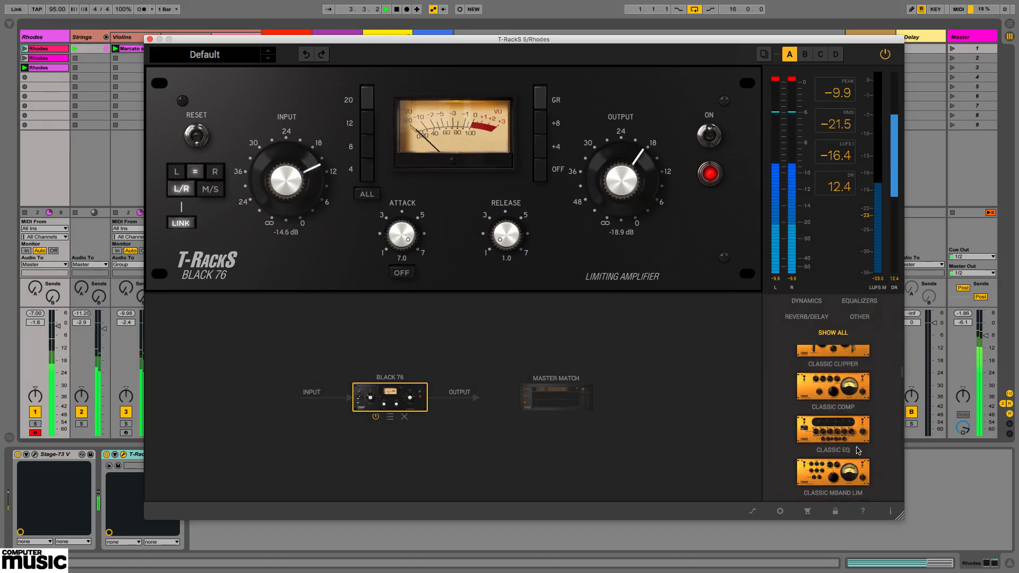
pyautogui.moveTo(833, 429); pyautogui.dragTo(344, 395)
pyautogui.click(345, 395)
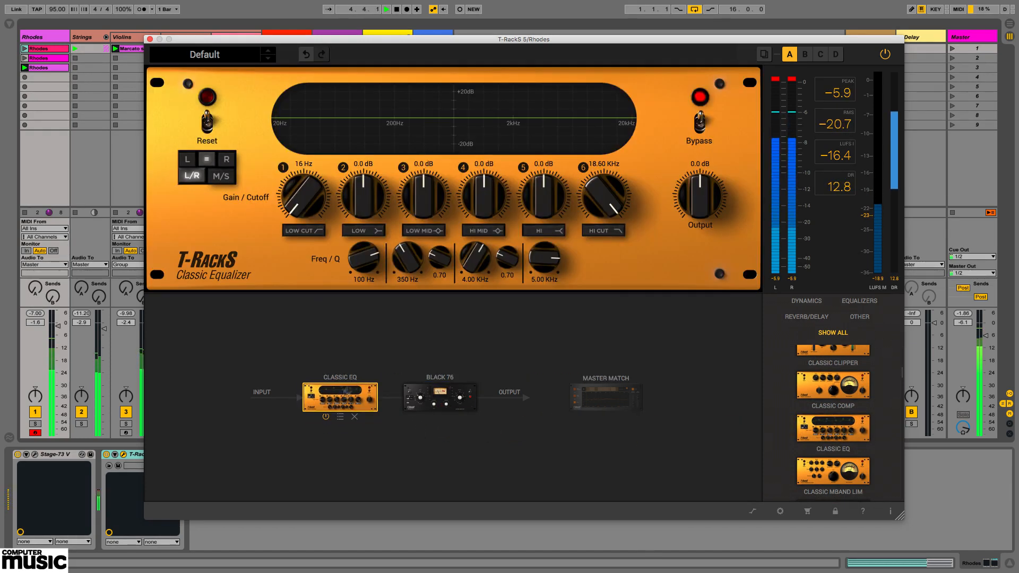
# Step: Enable the Classic EQ's Hi Mid band and set it to 9.3 dB gain, 3.02 kHz and Q 1.32
pyautogui.click(498, 230)
pyautogui.moveTo(484, 195); pyautogui.dragTo(483, 141)
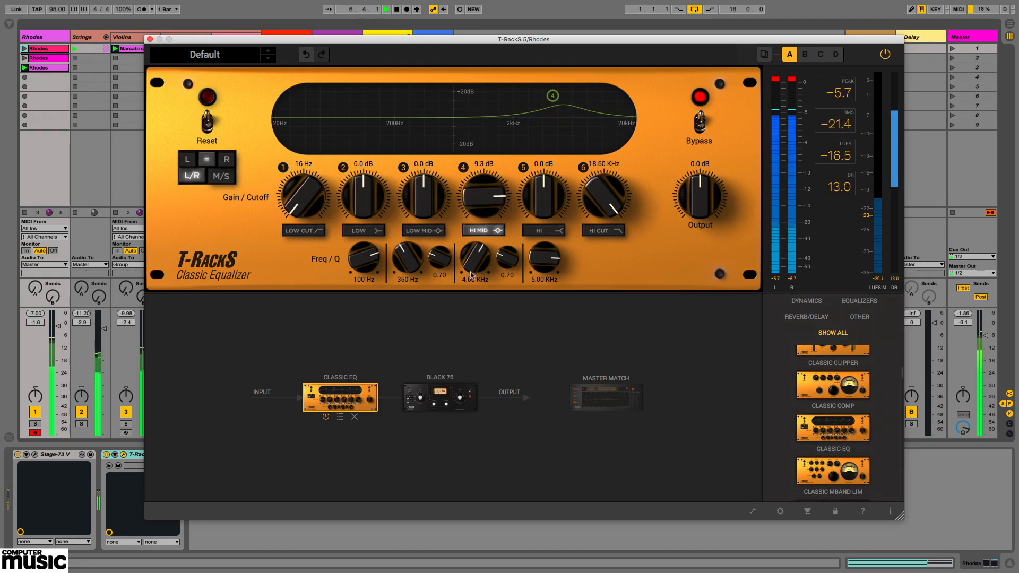
pyautogui.moveTo(475, 259); pyautogui.dragTo(479, 295)
pyautogui.moveTo(507, 254); pyautogui.dragTo(508, 232)
pyautogui.moveTo(469, 263); pyautogui.dragTo(469, 251)
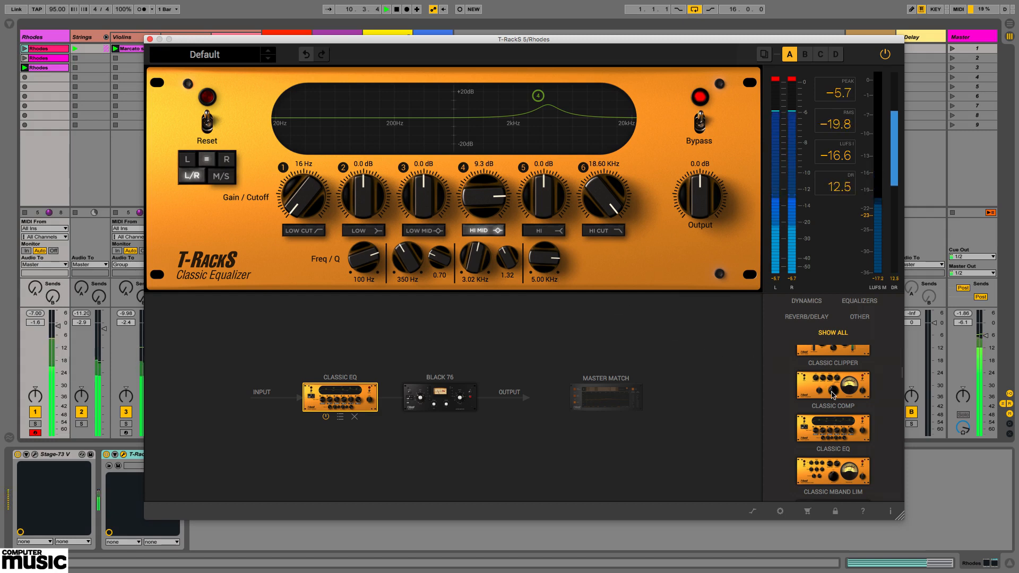
# Step: Insert a CSR Plate reverb after the Black 76 in the Rhodes chain
pyautogui.scroll(-3, 833, 394)
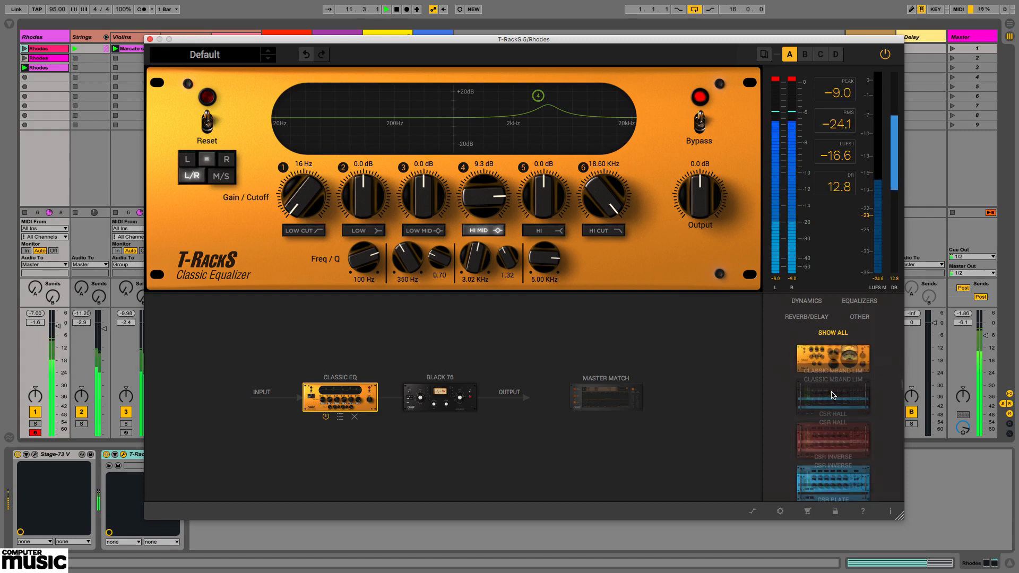
pyautogui.scroll(-1, 866, 417)
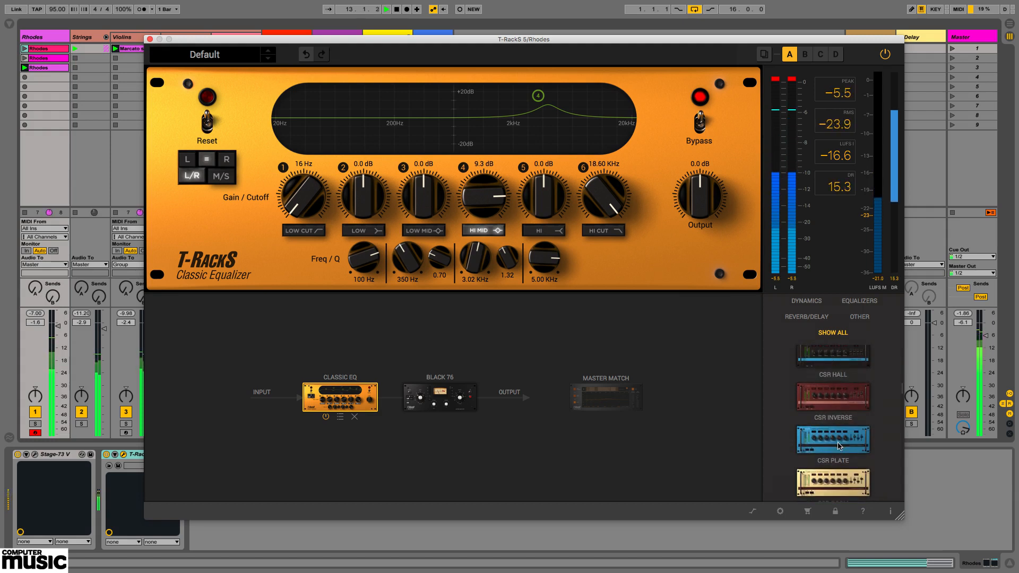
pyautogui.moveTo(839, 446)
pyautogui.mouseDown()
pyautogui.moveTo(539, 423)
pyautogui.moveTo(517, 402)
pyautogui.mouseUp()
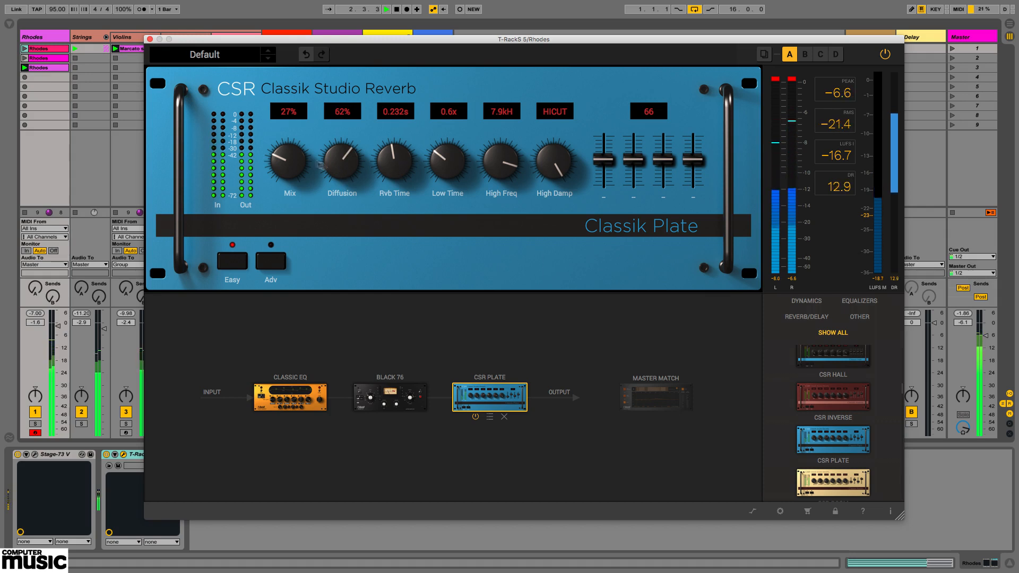
# Step: In the plate reverb's advanced Color settings, set Lo Cut F to 1.7 kHz, Hi Cut F to 6.2 kHz and Hi Cut G to 16.8 dB
pyautogui.click(272, 261)
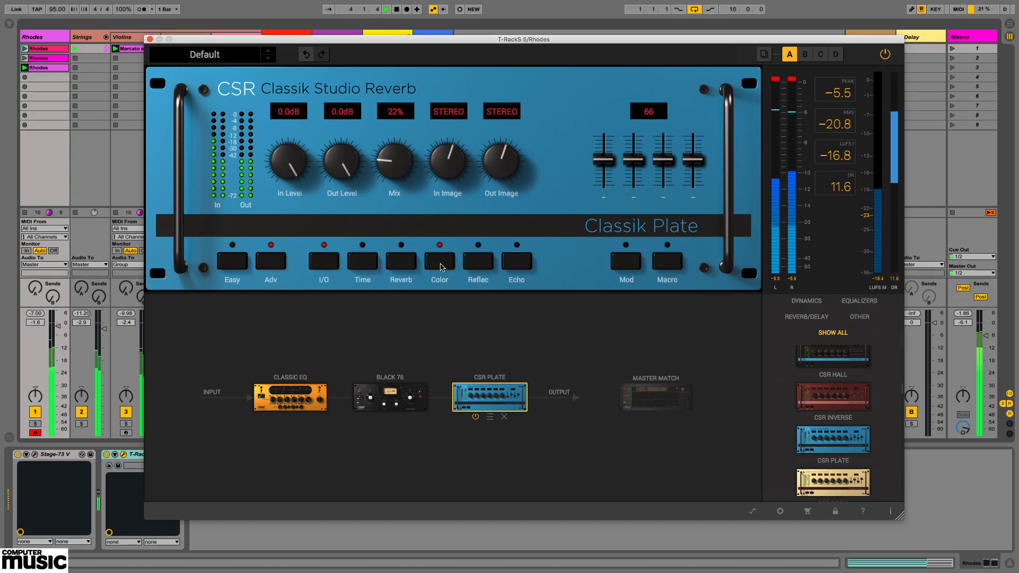
pyautogui.click(440, 263)
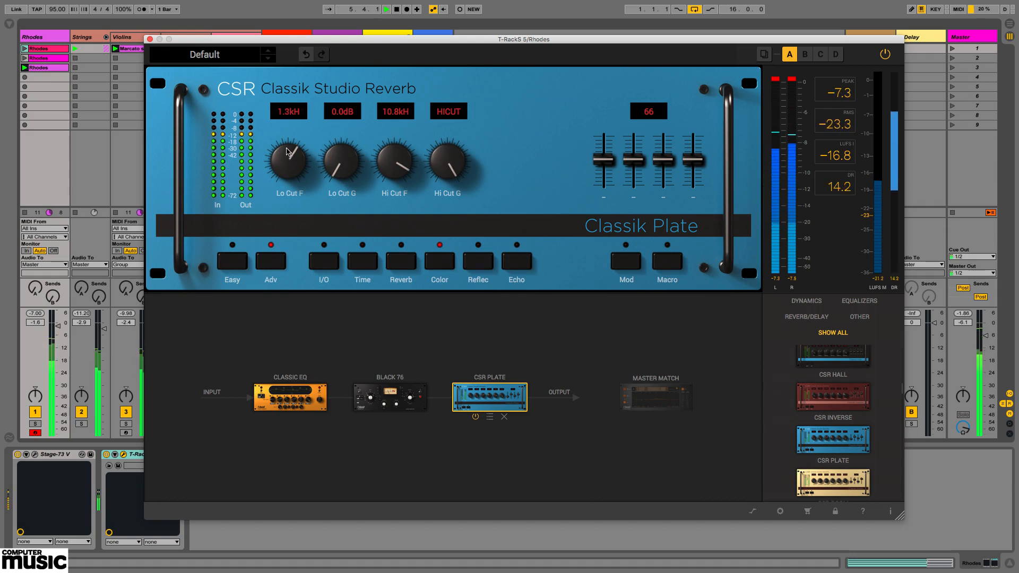
pyautogui.moveTo(419, 166); pyautogui.dragTo(425, 184)
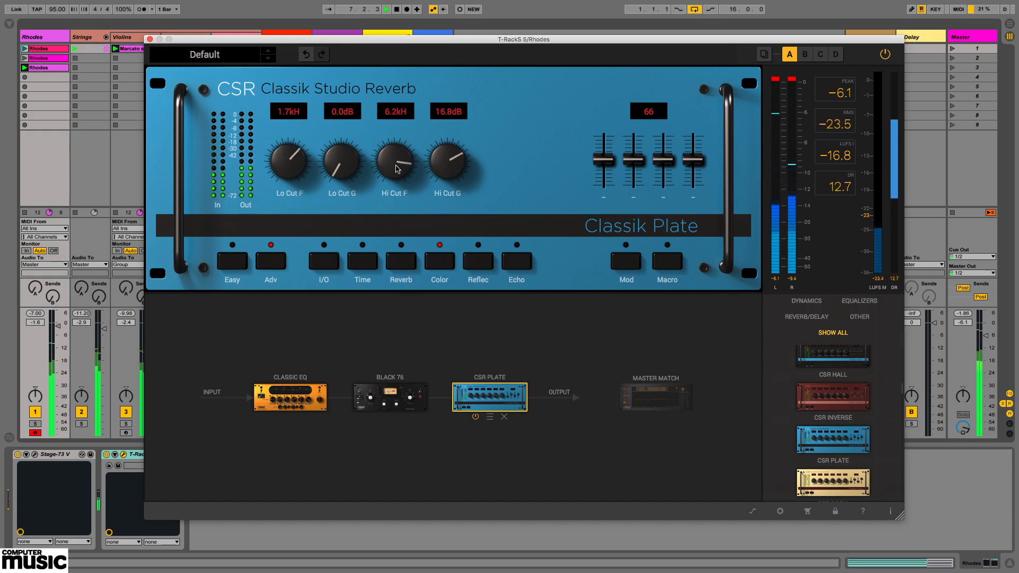
# Step: Fine-tune the Classik Plate reverb's Hi Cut F frequency in its Color settings
pyautogui.moveTo(396, 161); pyautogui.dragTo(398, 170)
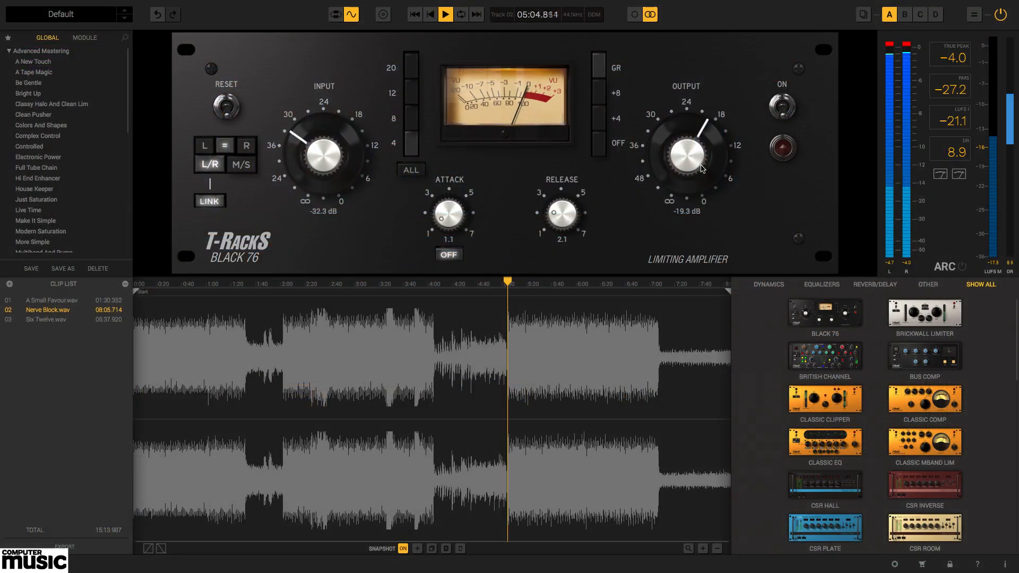
# Step: In the standalone T-RackS 5, switch on the Black 76 and set its input to -30.4 dB and output to -21.3 dB
pyautogui.click(786, 109)
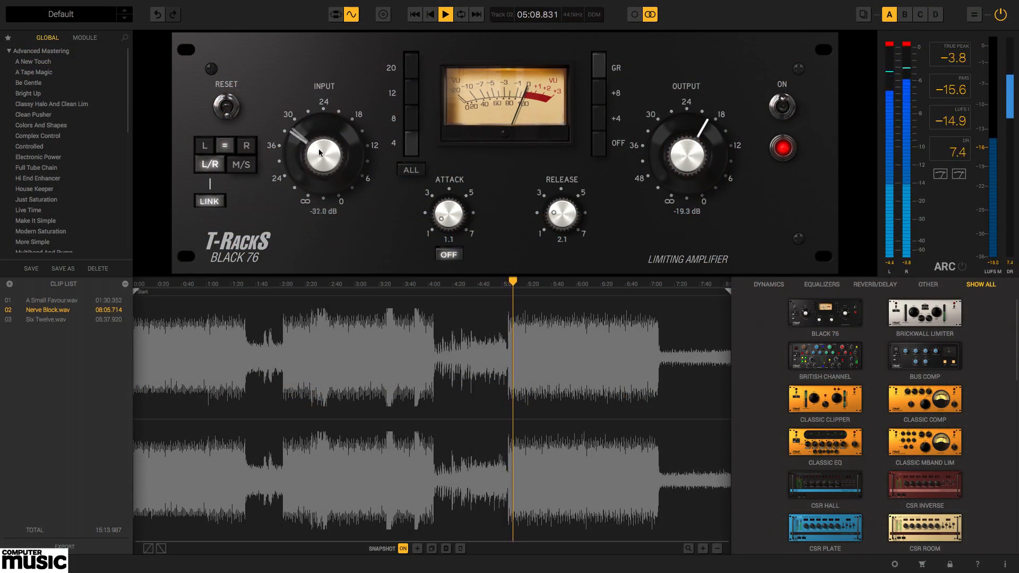
pyautogui.moveTo(321, 154); pyautogui.dragTo(326, 147)
pyautogui.moveTo(690, 160); pyautogui.dragTo(689, 171)
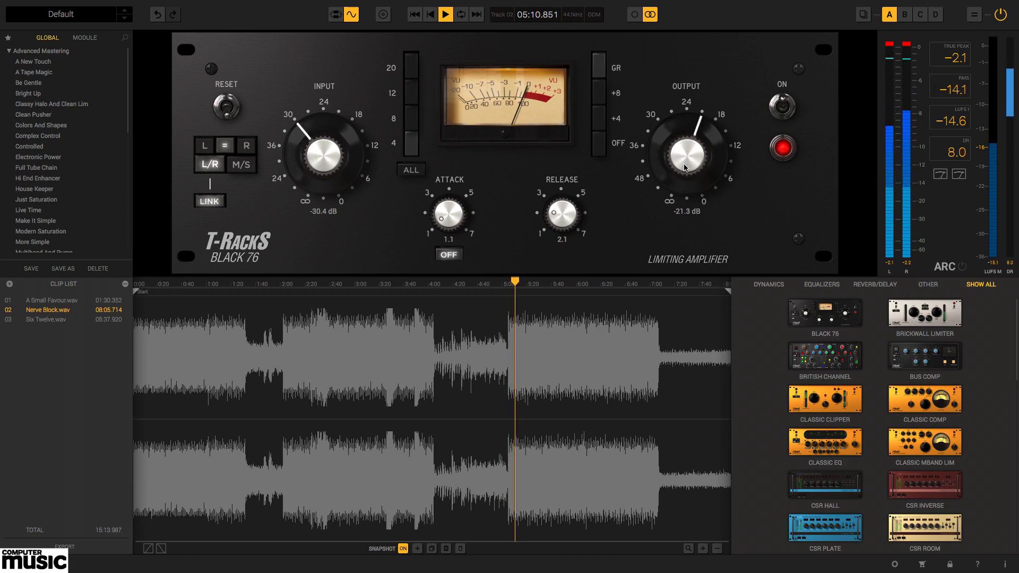
# Step: Display the processing chain and insert a Classic EQ before the Black 76
pyautogui.click(335, 14)
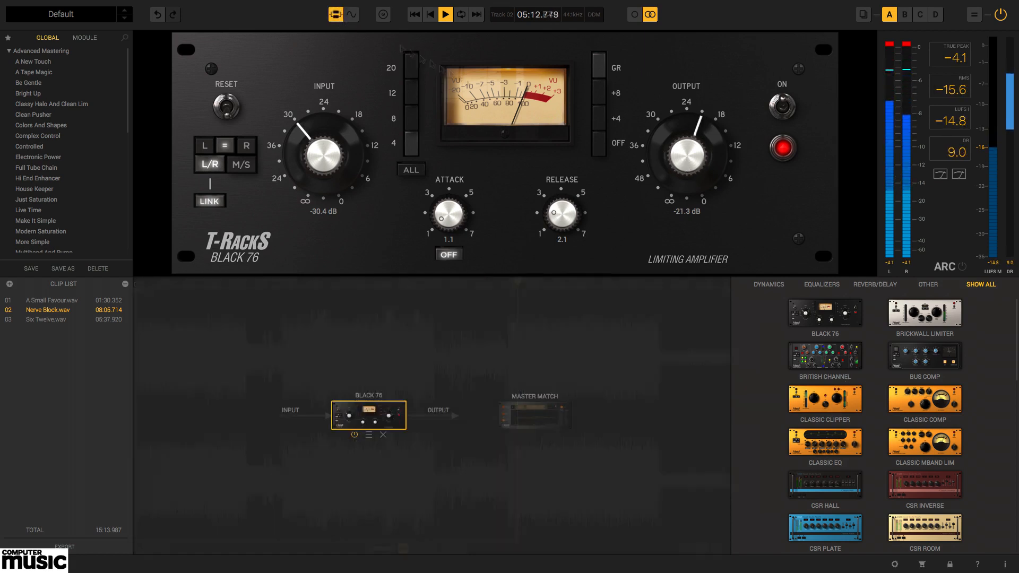
pyautogui.moveTo(845, 441); pyautogui.dragTo(291, 422)
pyautogui.click(307, 421)
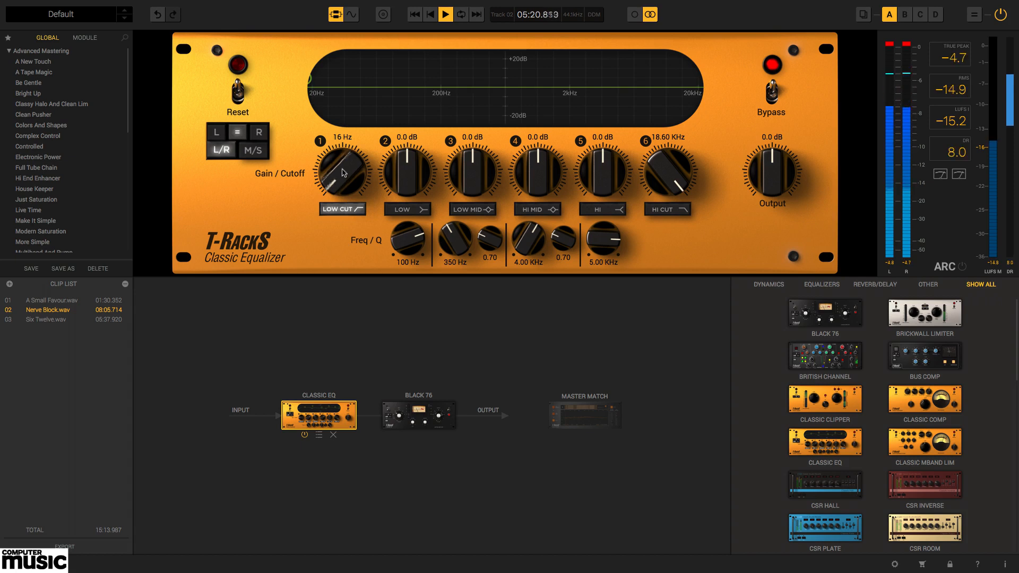
# Step: Set the Classic EQ's Low Cut to 62 Hz and raise the gain of its Hi band
pyautogui.moveTo(343, 172)
pyautogui.mouseDown()
pyautogui.moveTo(357, 125)
pyautogui.moveTo(348, 186)
pyautogui.mouseUp()
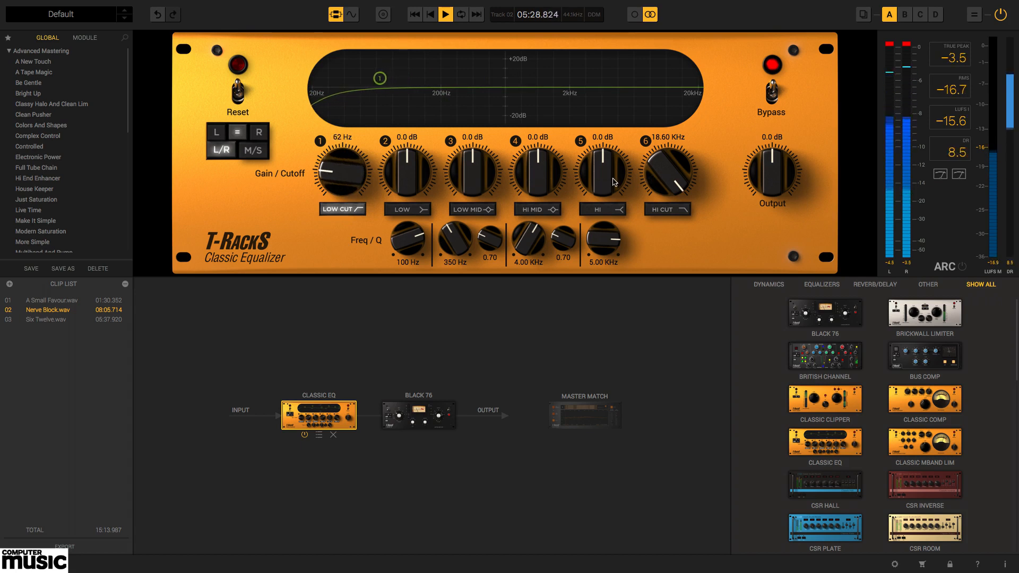
pyautogui.click(614, 204)
pyautogui.moveTo(608, 193); pyautogui.dragTo(608, 166)
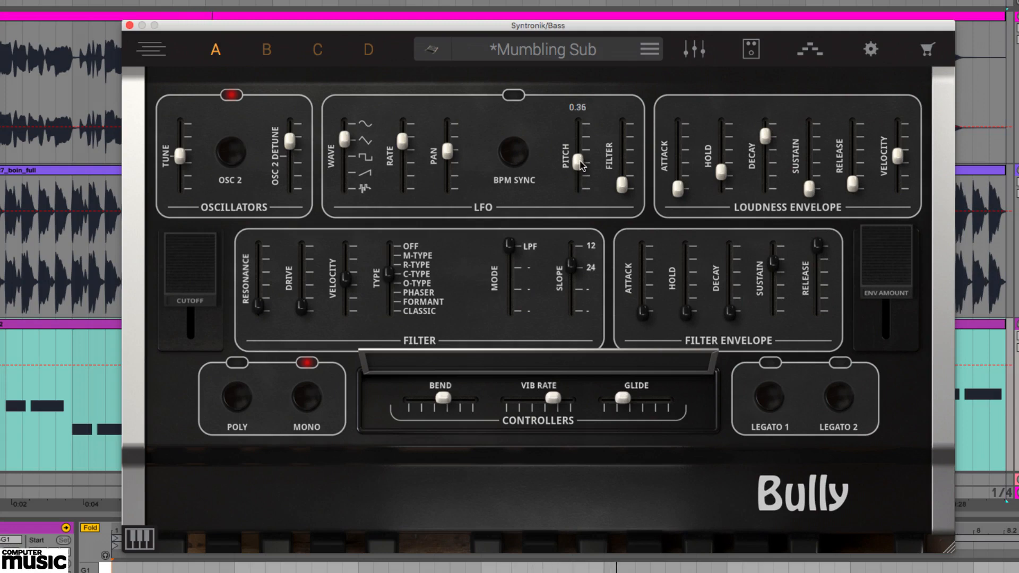
# Step: In Syntronik, tweak the Mumbling Sub's LFO filter amount, and load the Bold Bass preset from the Bass category
pyautogui.moveTo(623, 178); pyautogui.dragTo(623, 179)
pyautogui.click(432, 50)
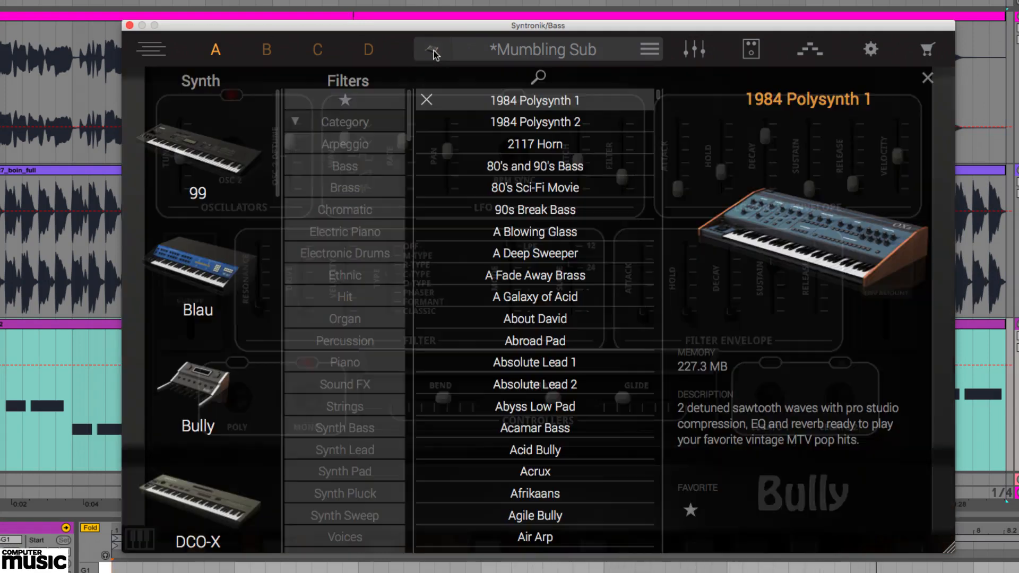
pyautogui.click(355, 169)
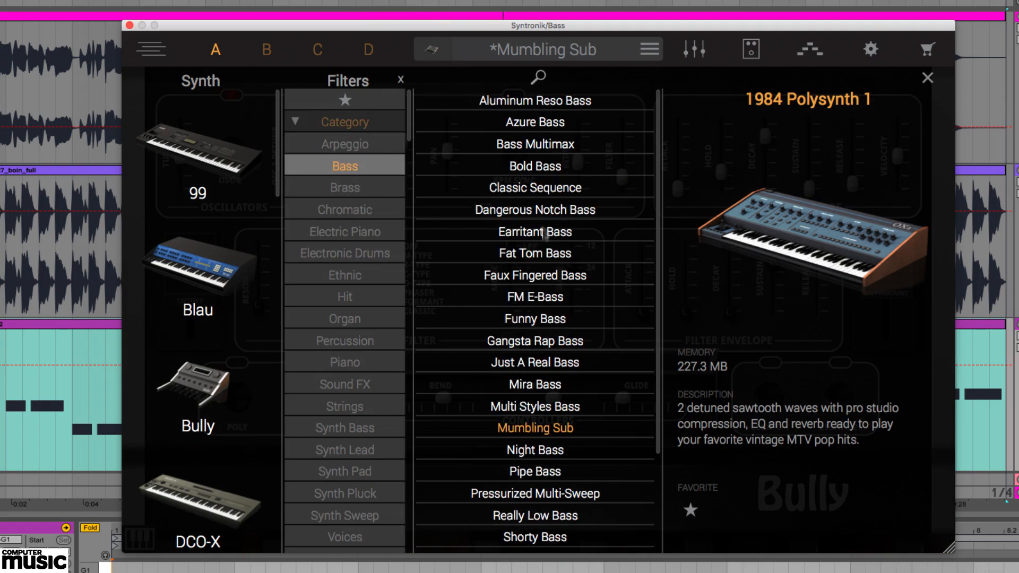
pyautogui.click(543, 171)
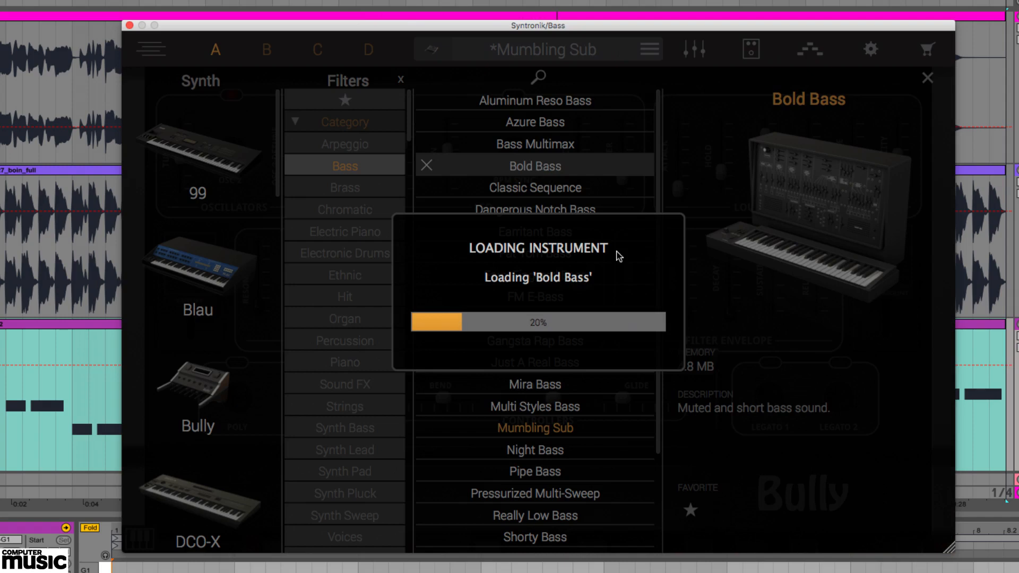
# Step: Look over the four-part keyboard layers and set the Bold Bass filter envelope's attack to 270 ms
pyautogui.click(162, 50)
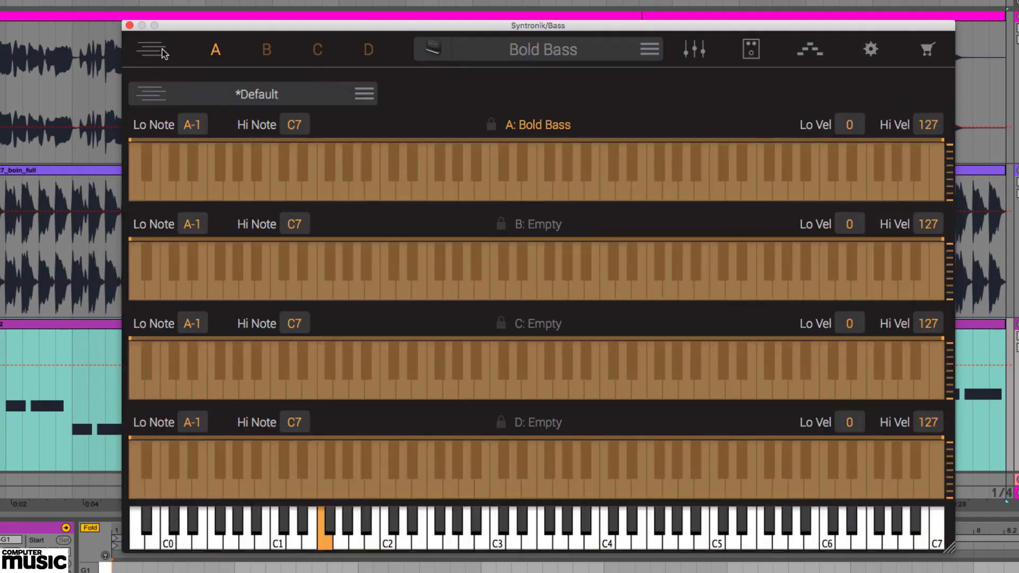
pyautogui.click(162, 50)
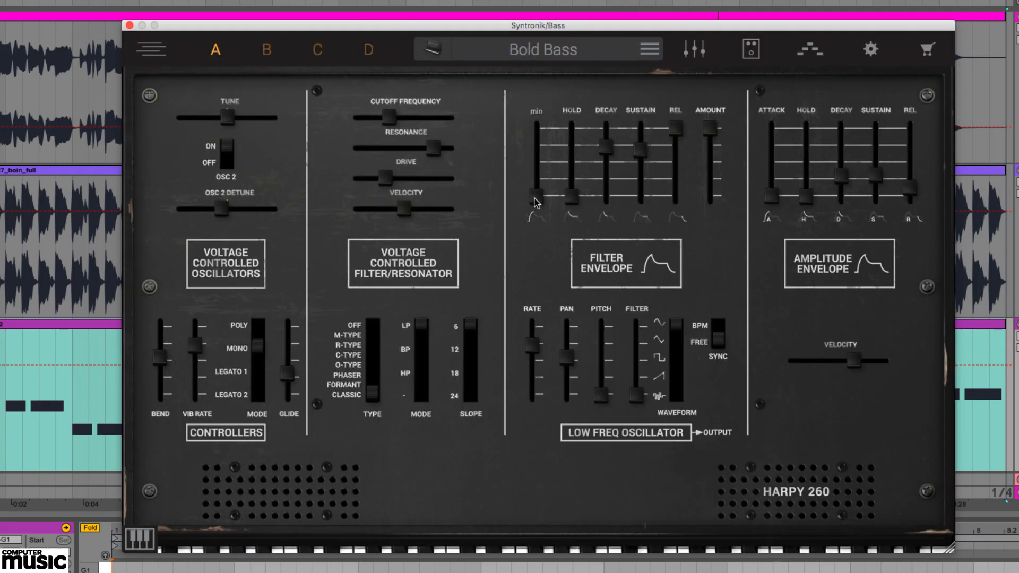
pyautogui.moveTo(536, 202); pyautogui.dragTo(538, 192)
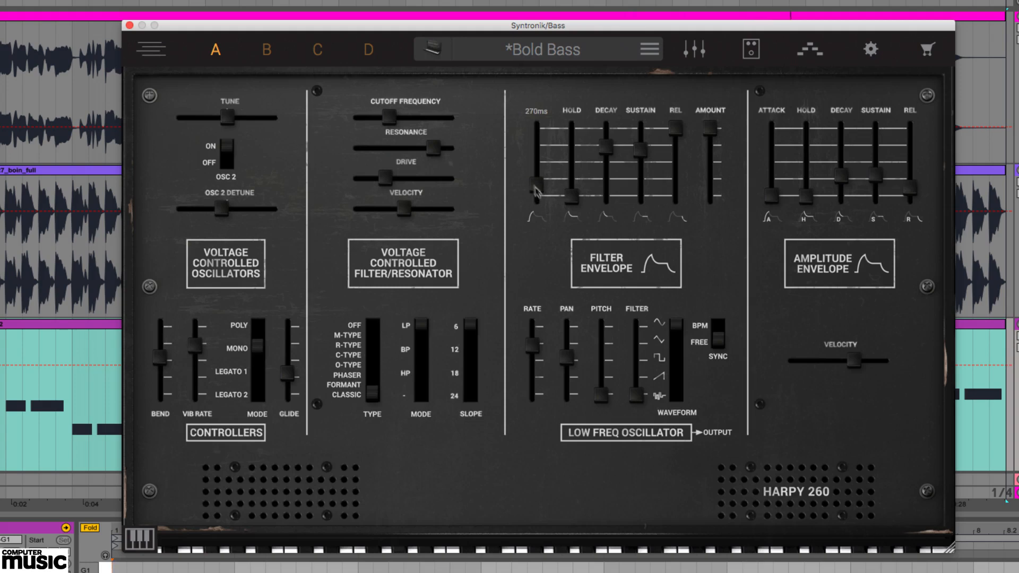
# Step: Filter the presets to the Synth Bass category and load Saw Med Dcy High Res Med Dark
pyautogui.click(433, 51)
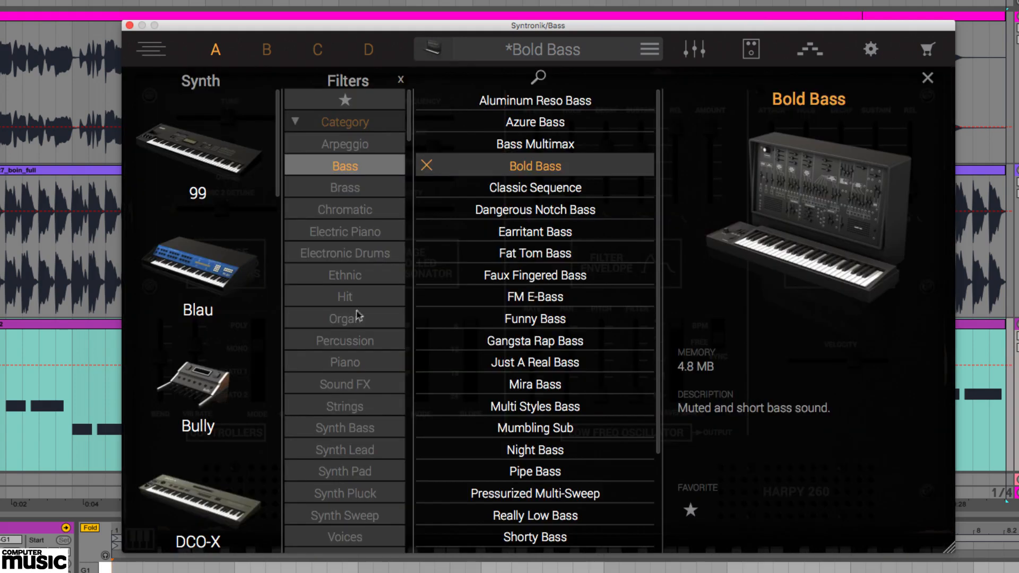
pyautogui.scroll(-3, 357, 386)
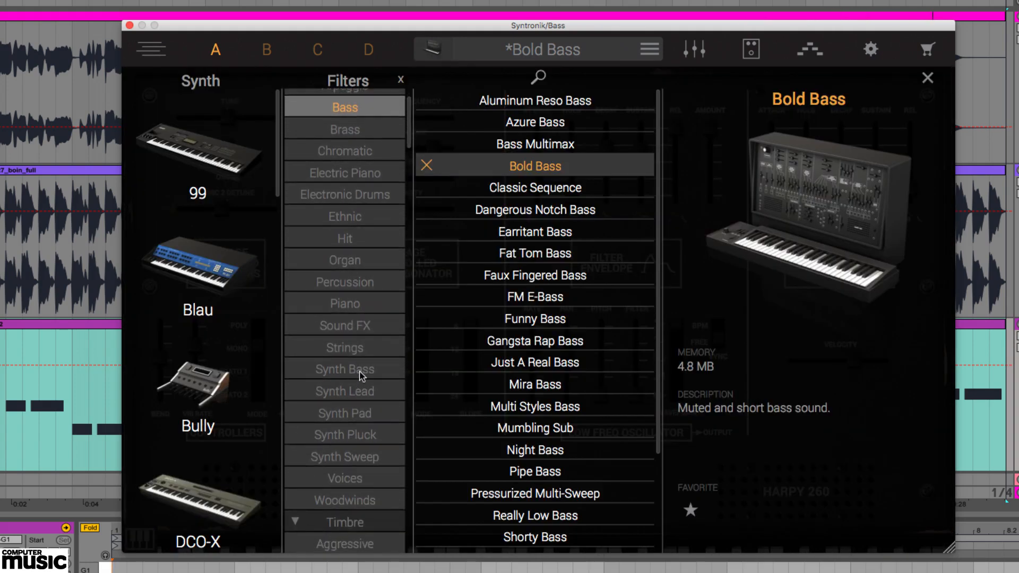
pyautogui.click(361, 376)
pyautogui.scroll(-20, 536, 371)
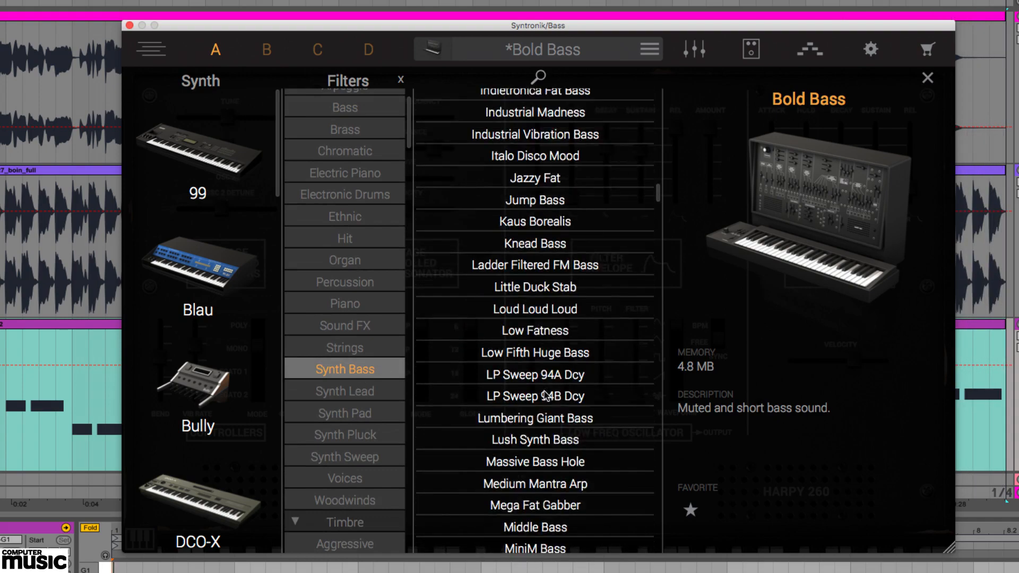
pyautogui.scroll(-15, 547, 396)
pyautogui.click(548, 311)
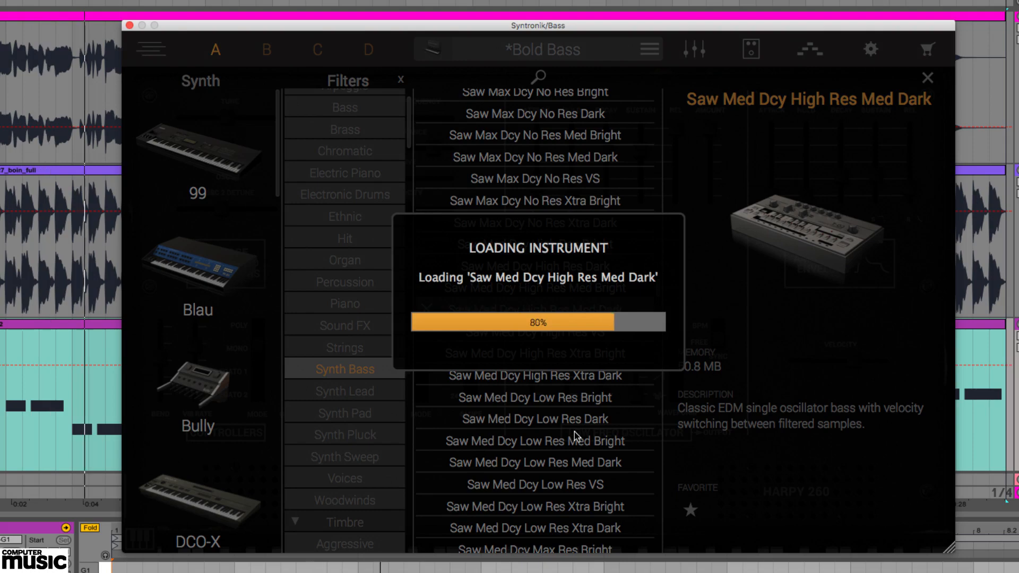
# Step: Load the T-03 Long Fall Mono Glide preset and adjust the T-03's oscillator 2 detune
pyautogui.scroll(-8, 574, 436)
pyautogui.scroll(-20, 577, 435)
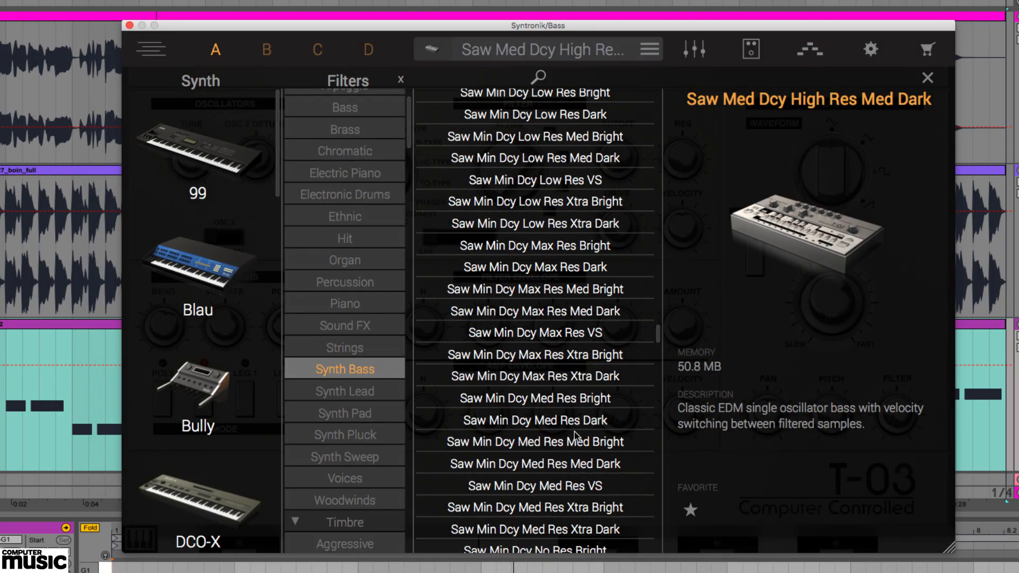
pyautogui.scroll(-10, 576, 435)
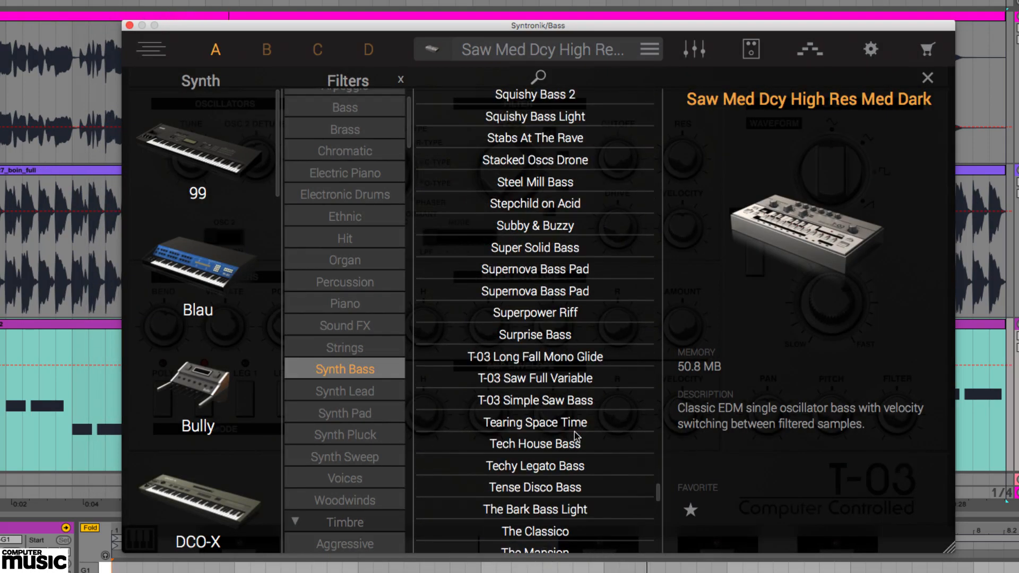
pyautogui.click(553, 360)
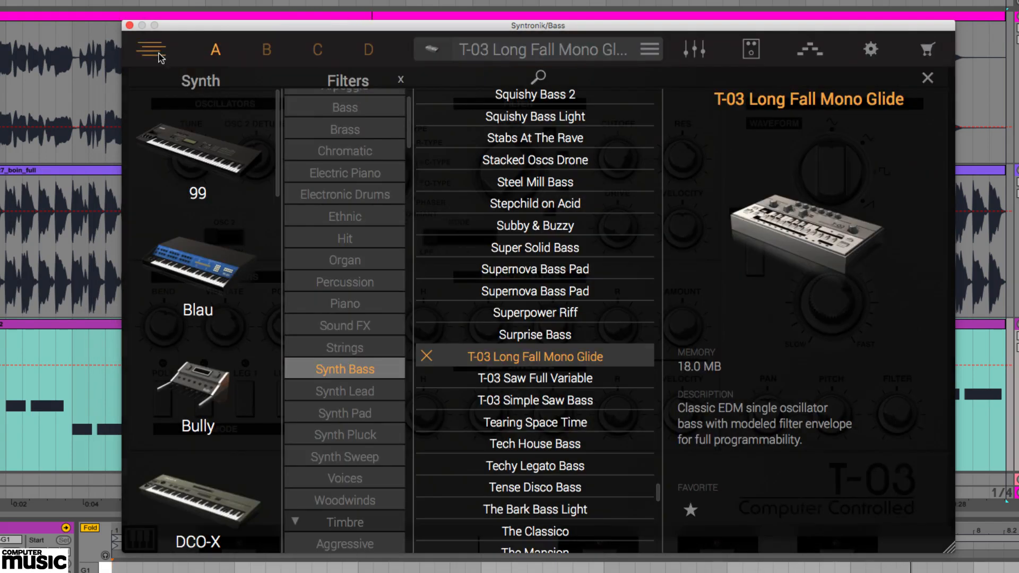
pyautogui.click(159, 57)
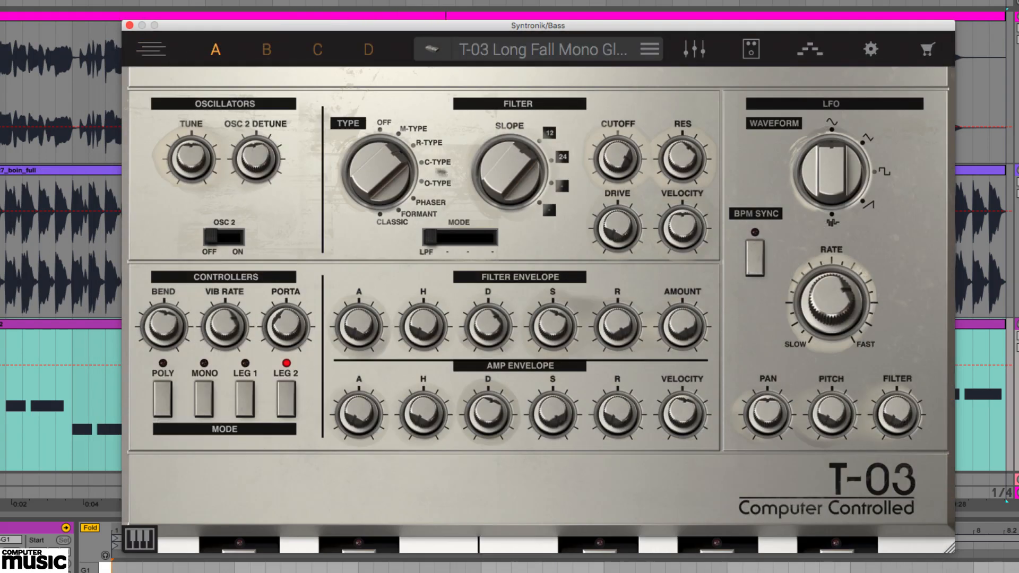
pyautogui.moveTo(264, 165); pyautogui.dragTo(261, 177)
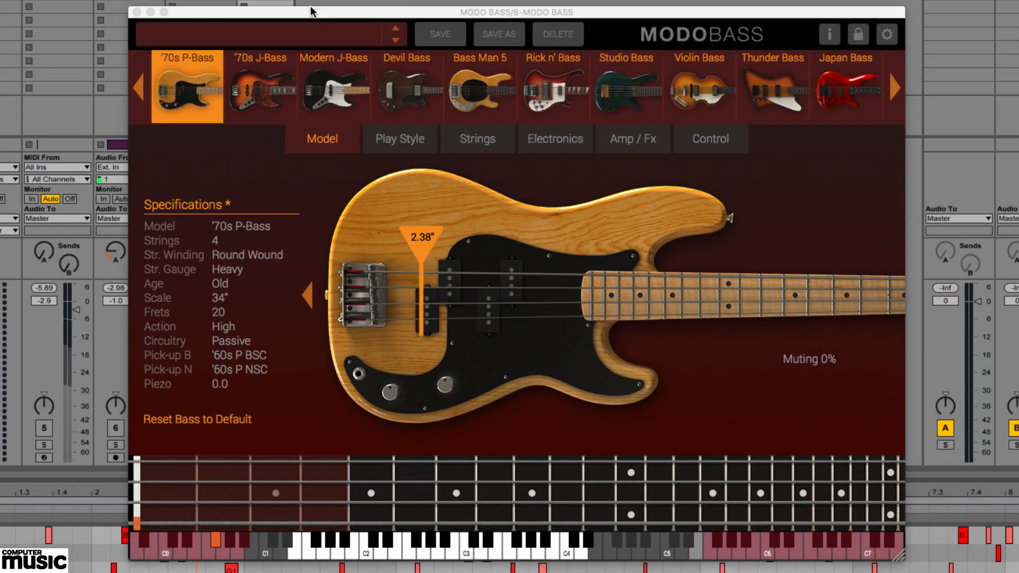
# Step: In MODO BASS, try the Modern J-Bass, switch to the Bass Man 5 and move its plucking position to 3.51"
pyautogui.click(343, 95)
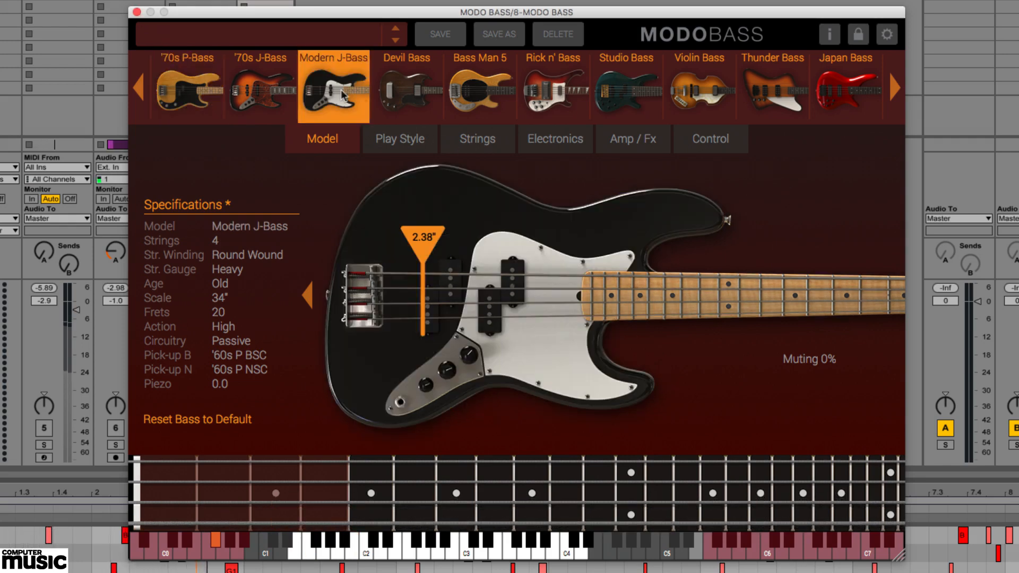
pyautogui.click(502, 90)
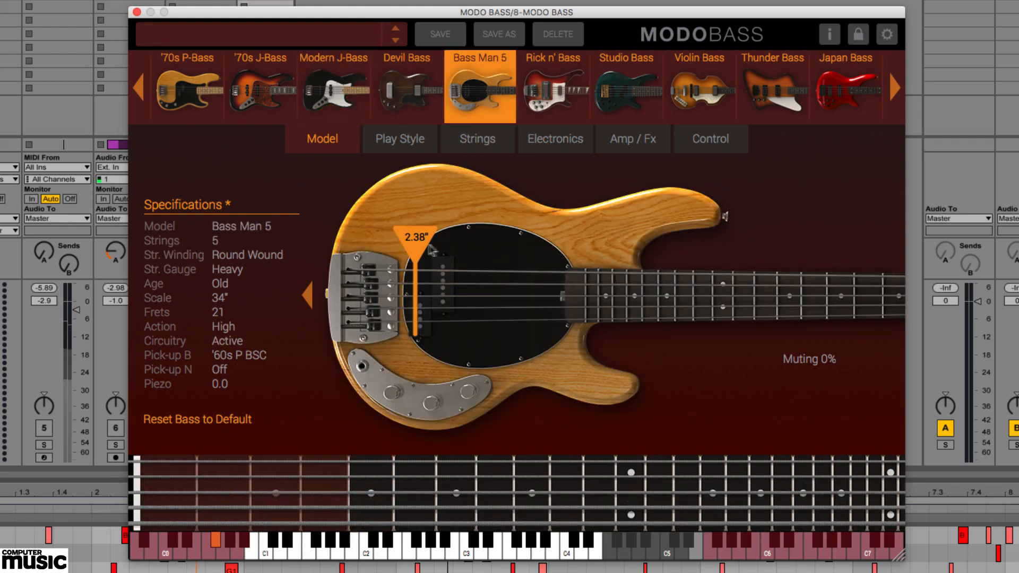
pyautogui.moveTo(415, 238); pyautogui.dragTo(454, 242)
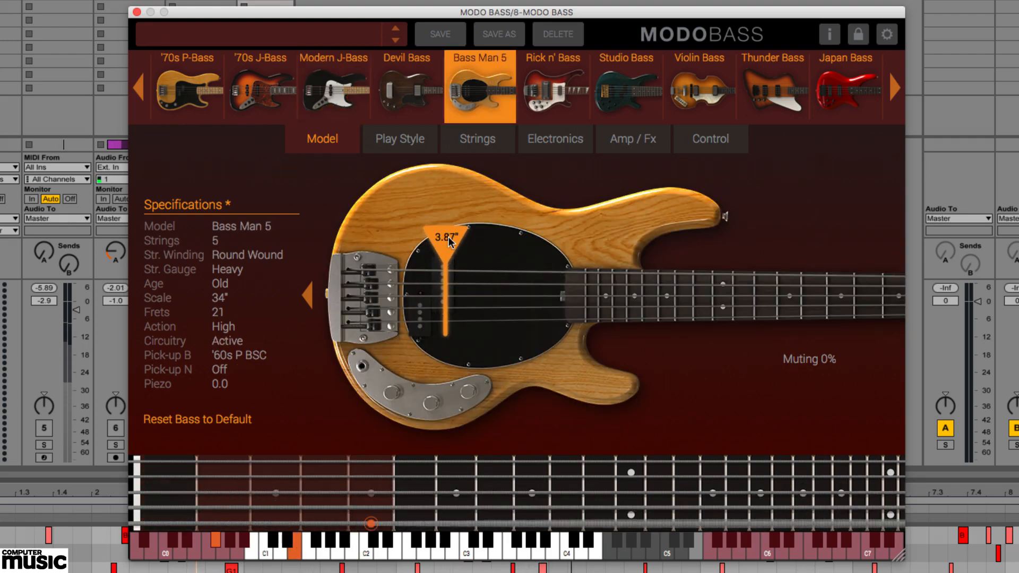
# Step: Try the Slap play style on the Bass Man 5 and change it to Pick
pyautogui.click(415, 145)
pyautogui.click(295, 99)
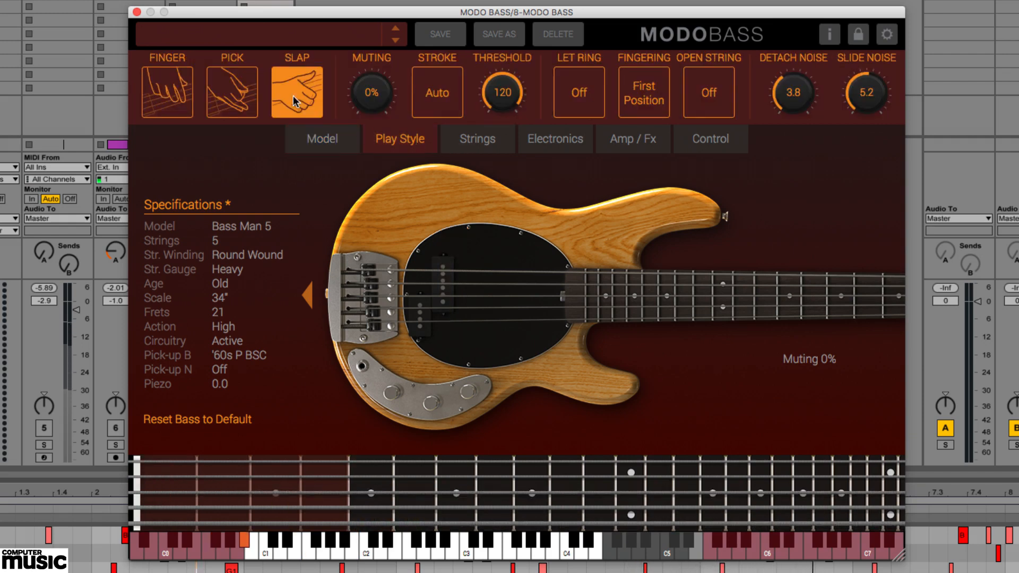
pyautogui.click(234, 98)
# Step: Fit the Bass Man 5 with Flat Wound, Light gauge, New strings and move its bridge pickup to 4.44"
pyautogui.click(488, 145)
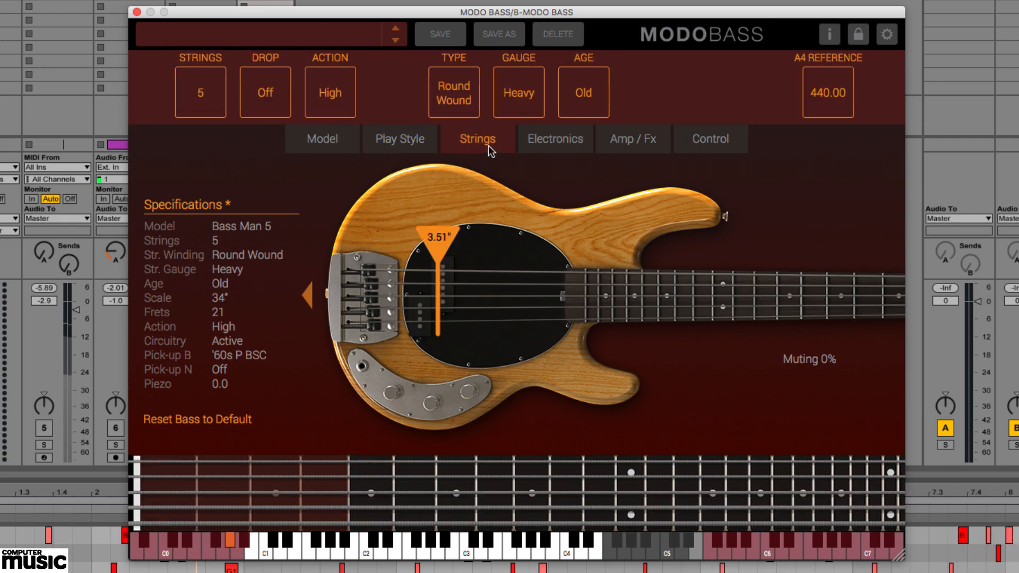
pyautogui.click(457, 96)
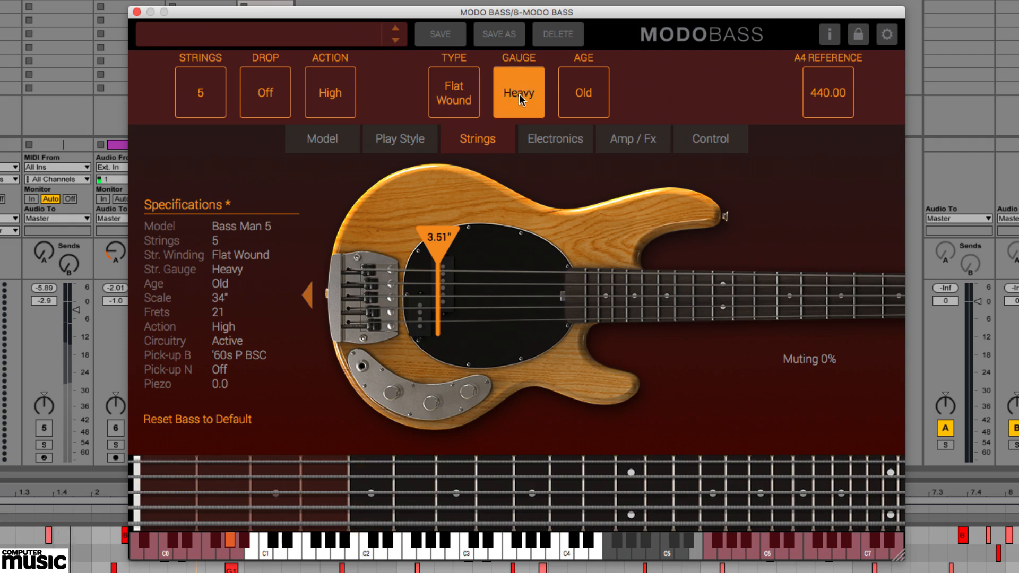
pyautogui.click(583, 93)
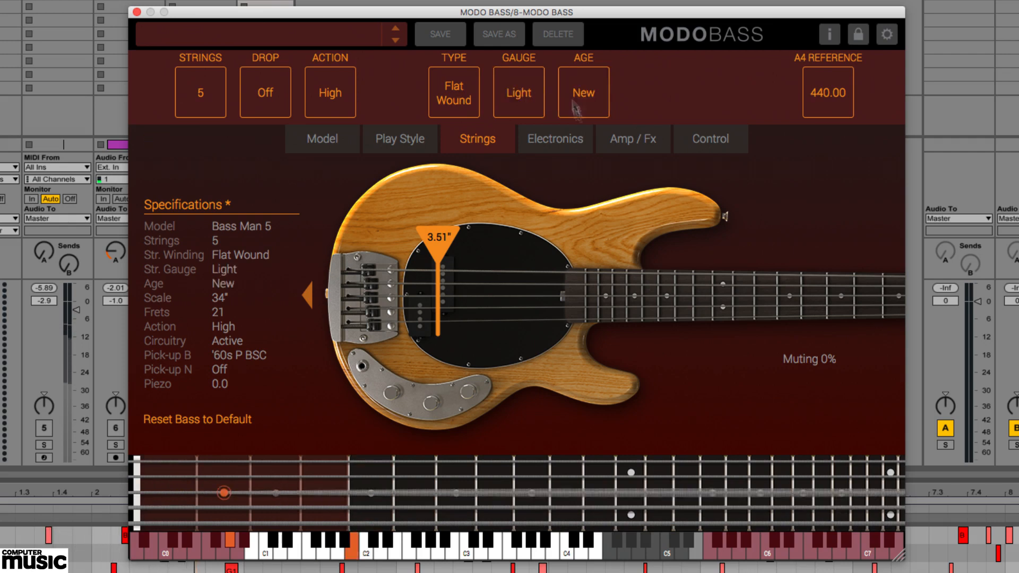
pyautogui.click(556, 147)
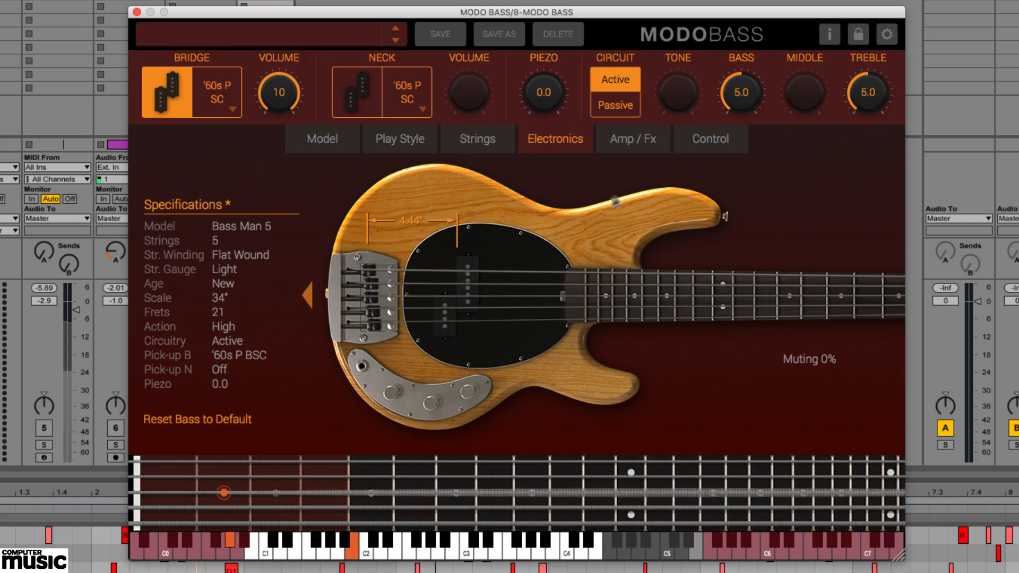
# Step: Switch the bass rig from the Solid State amp to the Tube amp and raise its gain
pyautogui.click(643, 141)
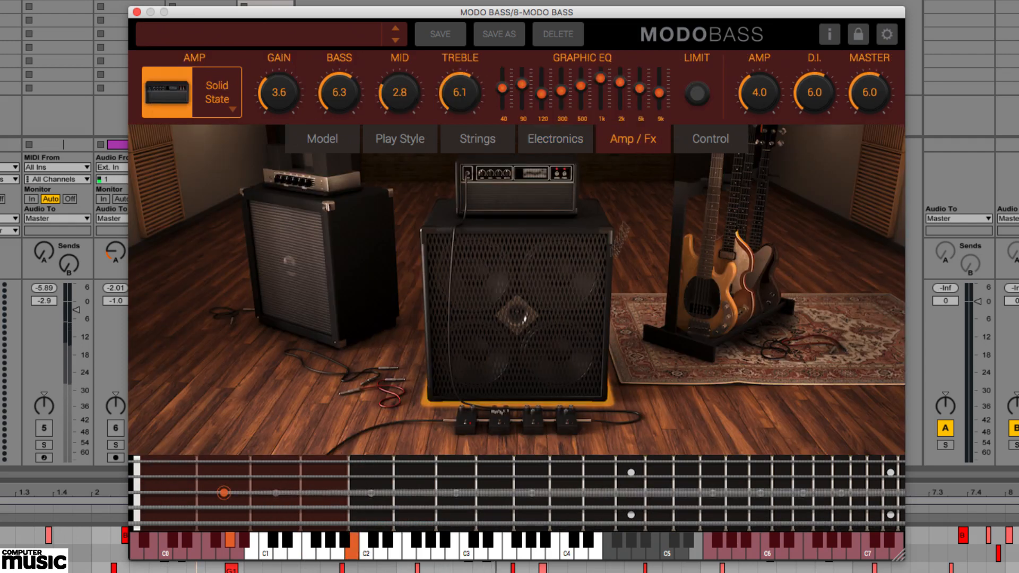
pyautogui.click(342, 285)
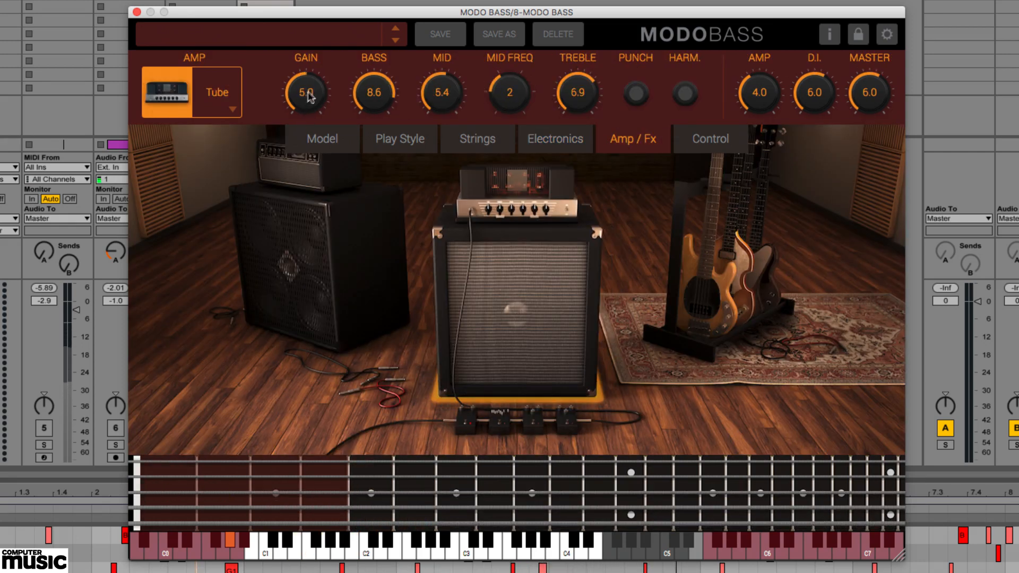
pyautogui.moveTo(308, 96); pyautogui.dragTo(320, 62)
# Step: Replace the pedalboard's Comp pedal with a Chorus and set its rate to 4.0 and depth to 5.4
pyautogui.click(467, 422)
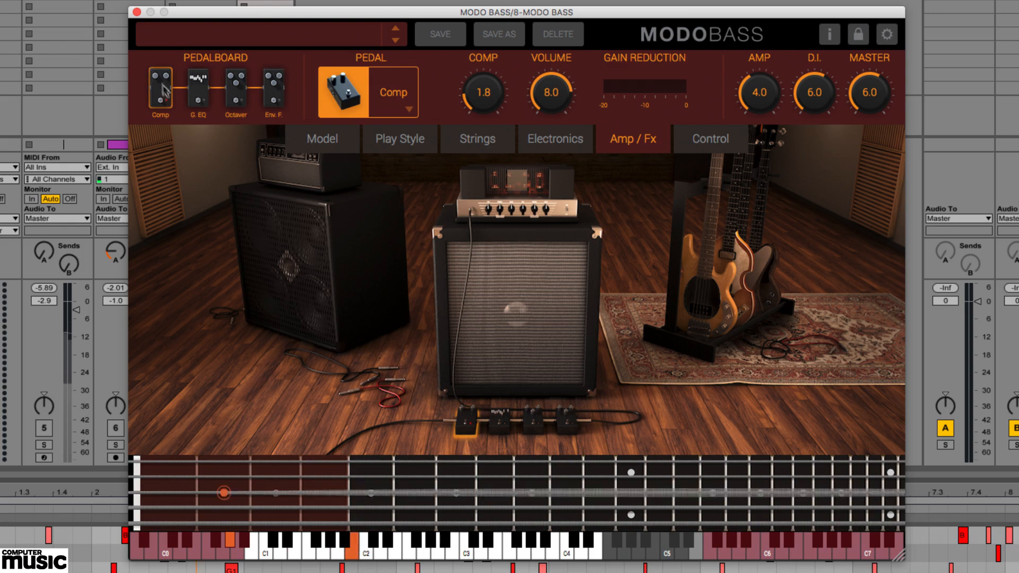
pyautogui.click(406, 110)
pyautogui.click(387, 247)
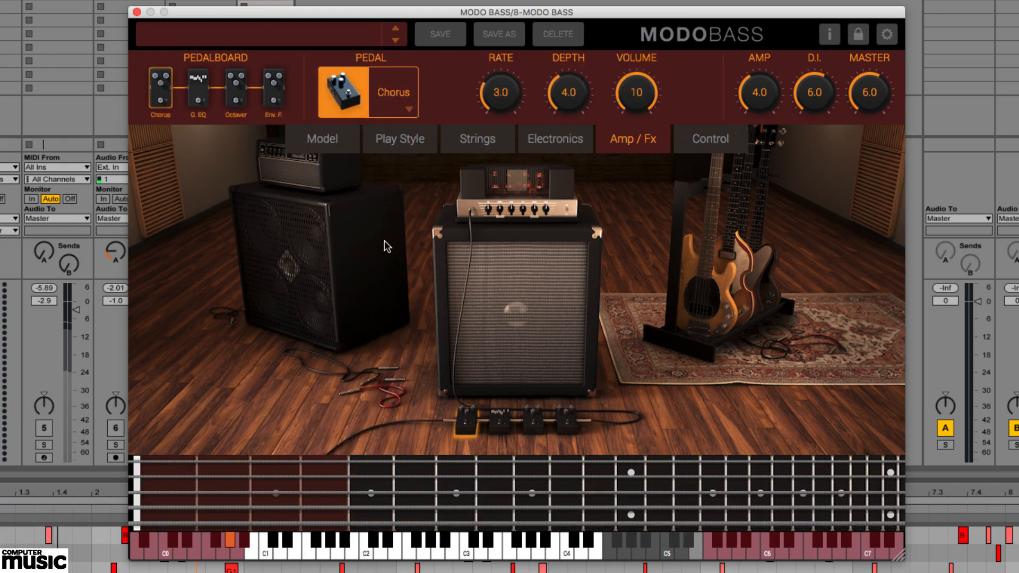
pyautogui.moveTo(503, 72); pyautogui.dragTo(505, 65)
pyautogui.moveTo(569, 69); pyautogui.dragTo(573, 63)
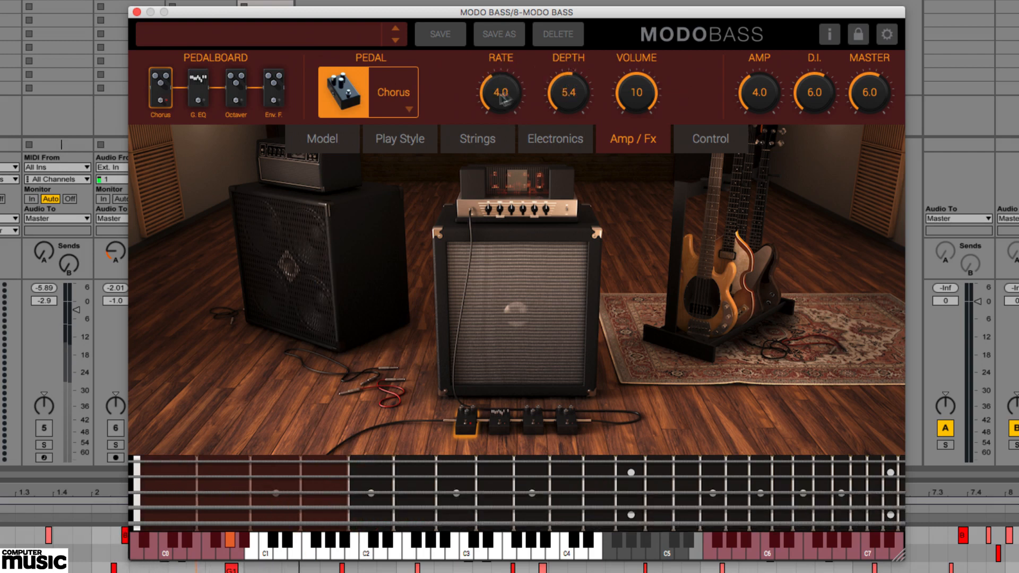
# Step: Set the Chorus pedal's rate to 5.9
pyautogui.moveTo(503, 98); pyautogui.dragTo(500, 71)
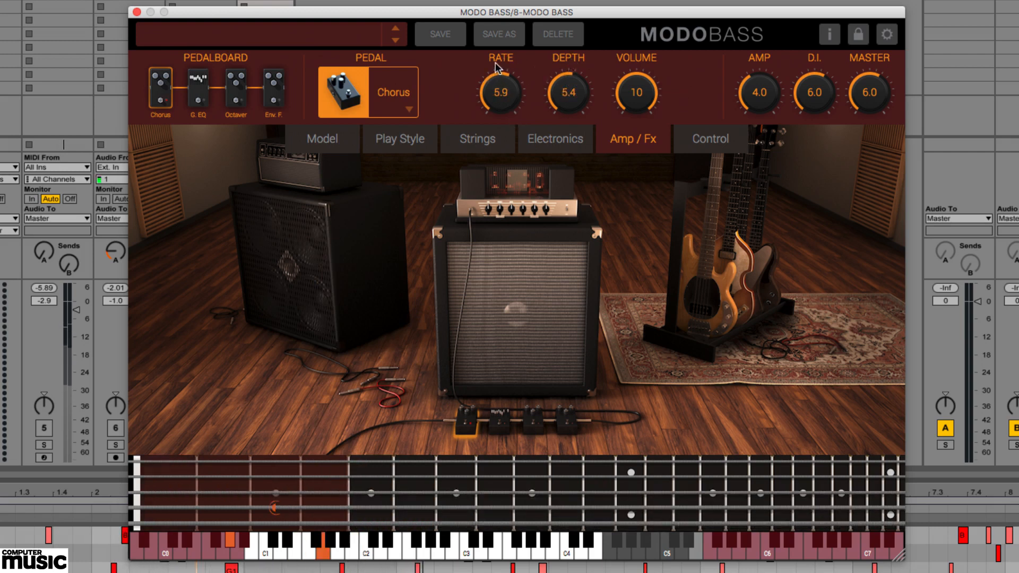
# Step: Switch on the Graphic EQ pedal on the MODO BASS pedalboard and adjust its low-frequency bands
pyautogui.click(198, 96)
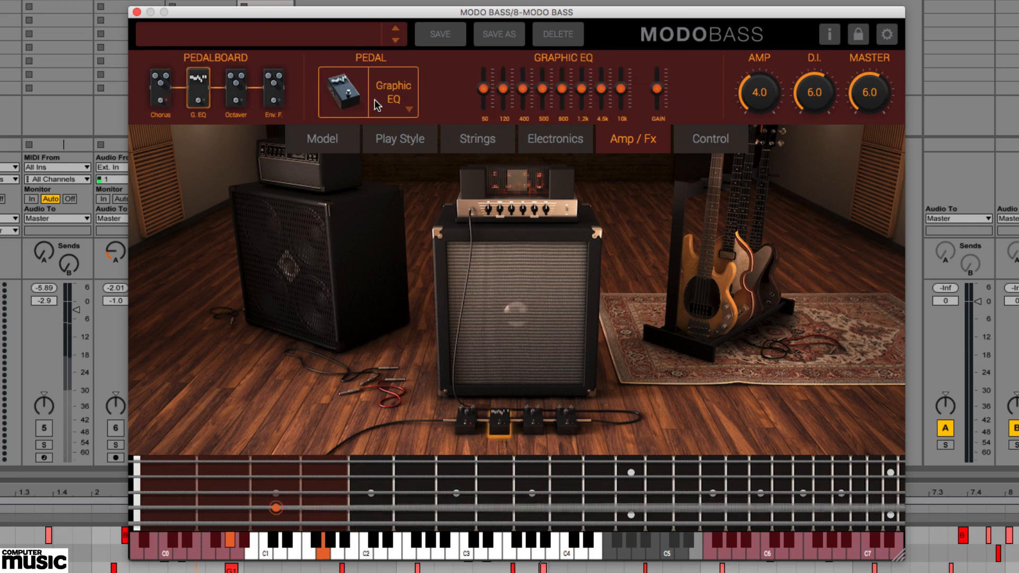
pyautogui.click(351, 100)
pyautogui.click(356, 101)
pyautogui.click(356, 101)
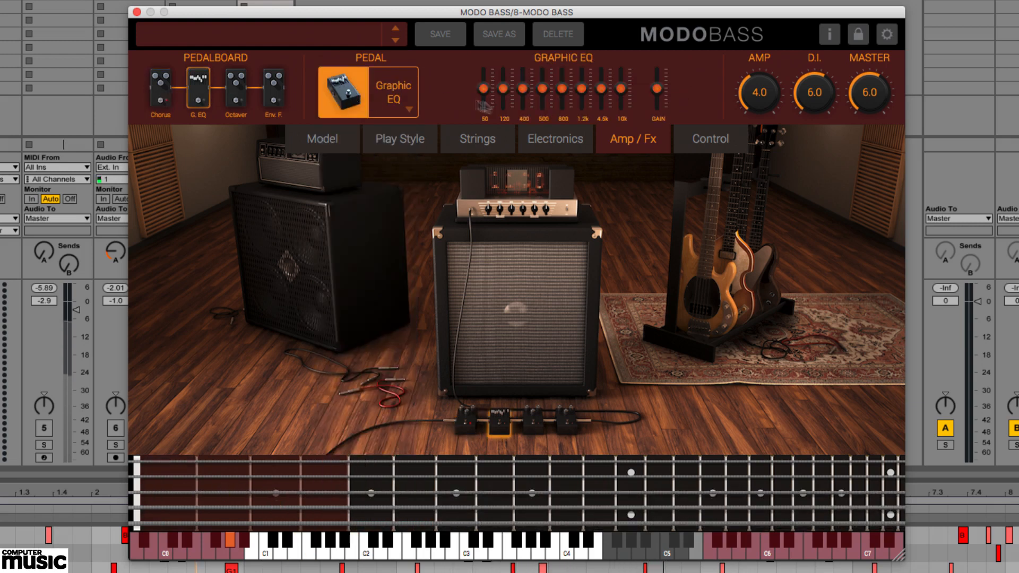
pyautogui.moveTo(506, 91)
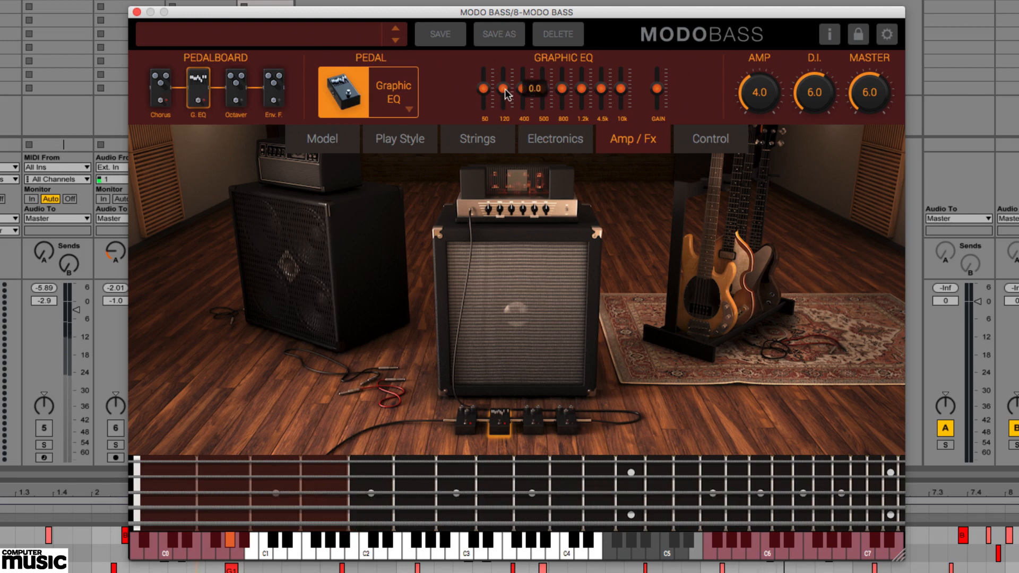
pyautogui.moveTo(506, 82); pyautogui.dragTo(490, 81)
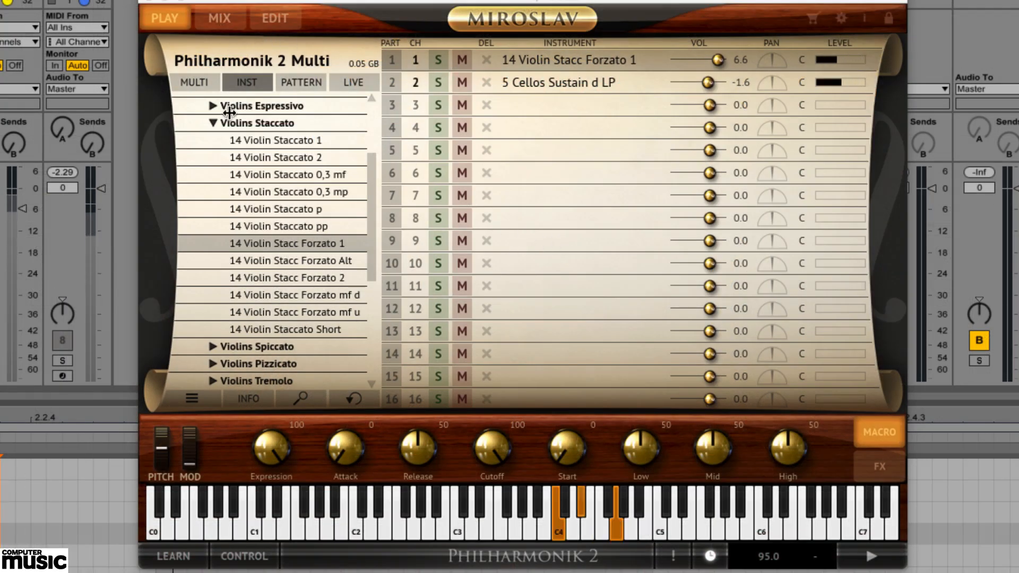
# Step: Switch to Philharmonik 2 and browse the string ensemble instruments, including the Violins Pizzicato and Basses articulations
pyautogui.click(214, 123)
pyautogui.click(214, 157)
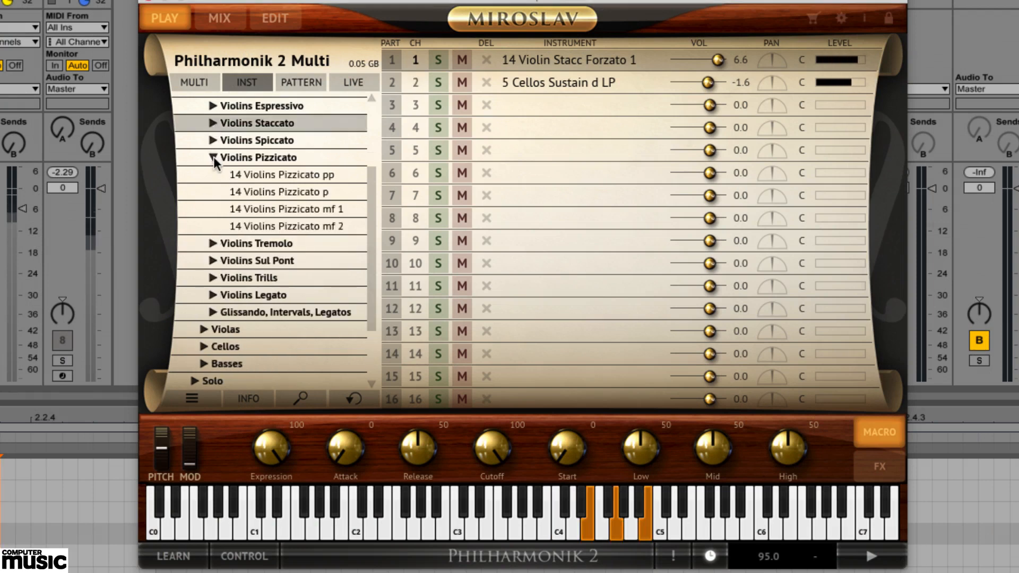
pyautogui.click(213, 157)
pyautogui.click(214, 209)
pyautogui.click(213, 210)
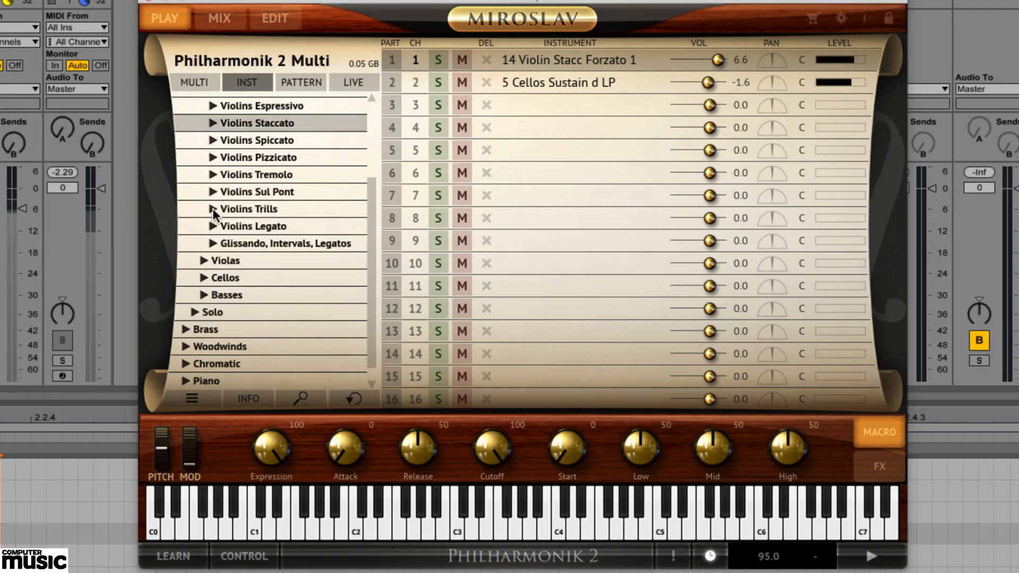
pyautogui.scroll(-1, 214, 210)
pyautogui.click(203, 277)
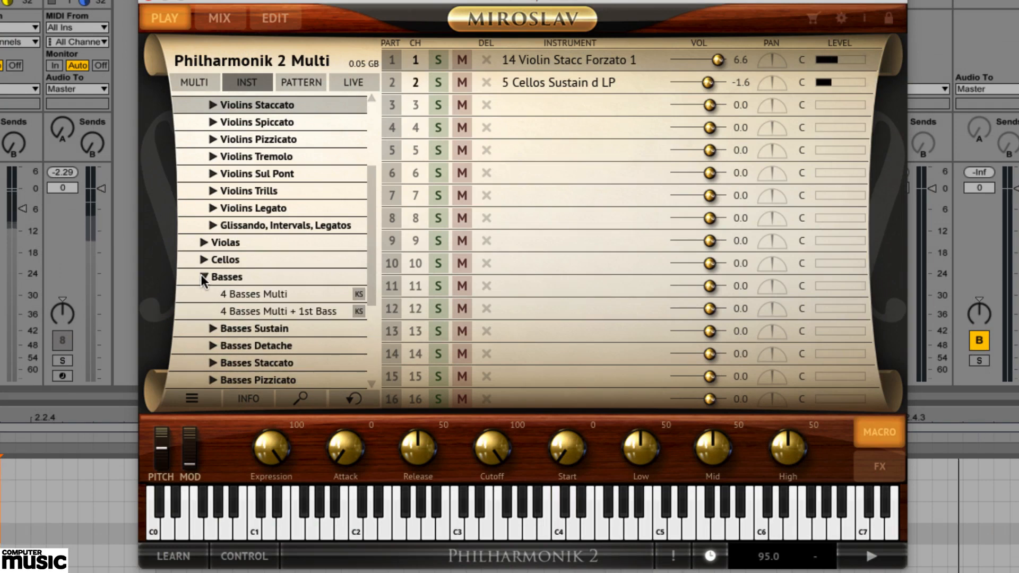
pyautogui.scroll(-9, 203, 279)
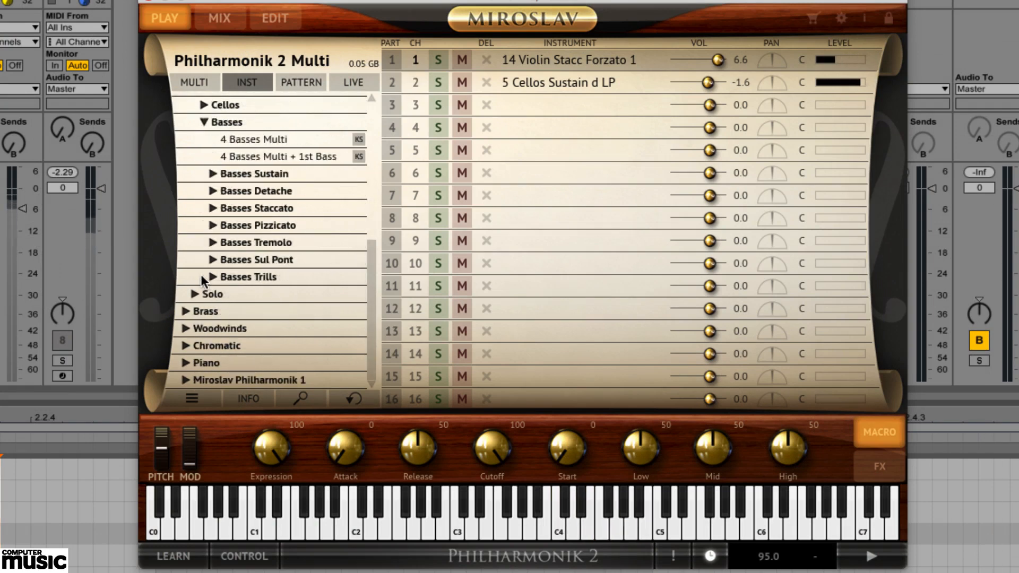
# Step: Browse the Brass ensemble trumpets and the Woodwinds solo instruments in the instrument library
pyautogui.click(185, 312)
pyautogui.scroll(-2, 186, 314)
pyautogui.click(195, 295)
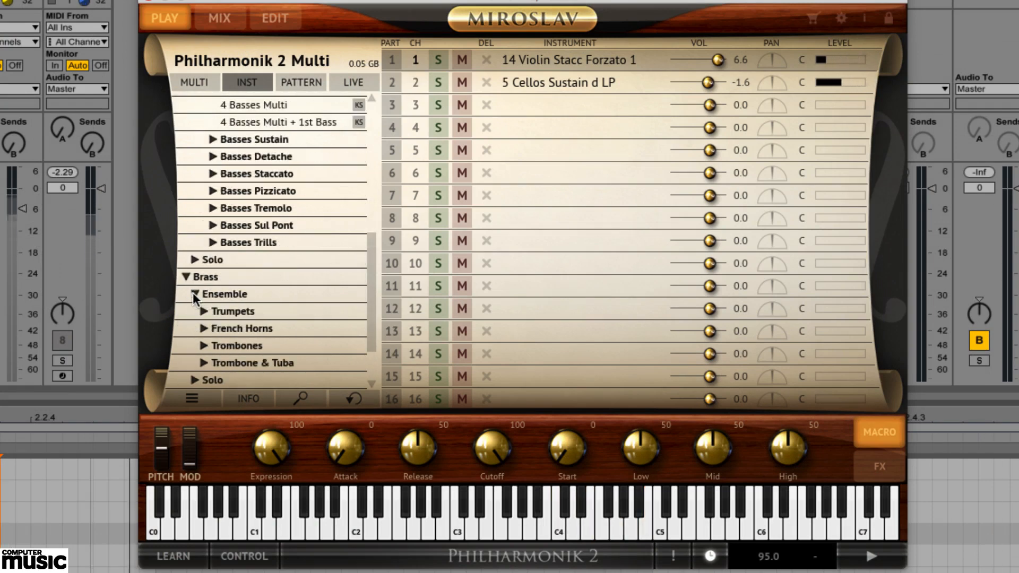
pyautogui.click(204, 311)
pyautogui.scroll(-8, 206, 315)
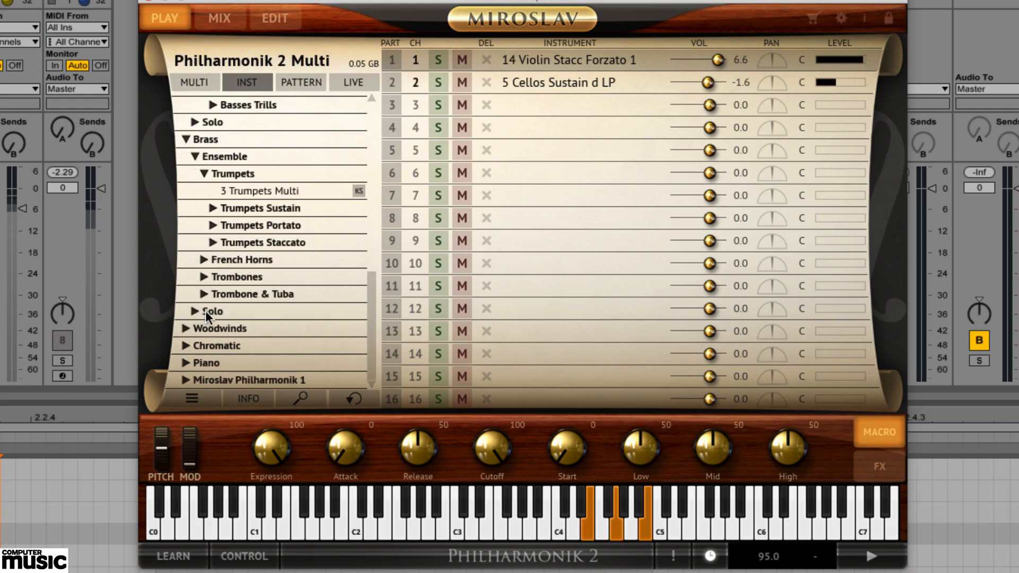
pyautogui.click(186, 329)
pyautogui.scroll(-2, 253, 331)
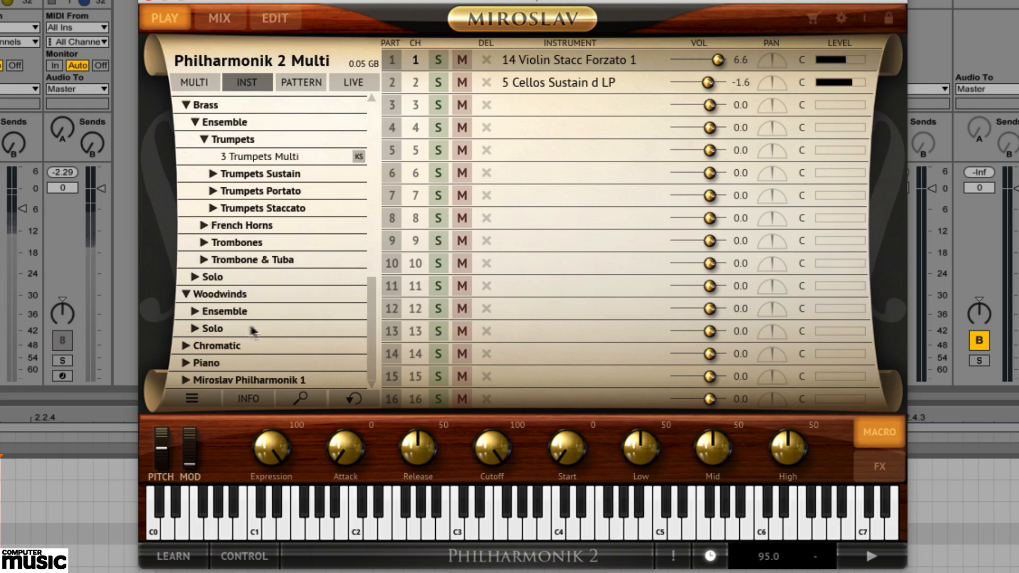
pyautogui.click(195, 328)
pyautogui.scroll(-8, 273, 296)
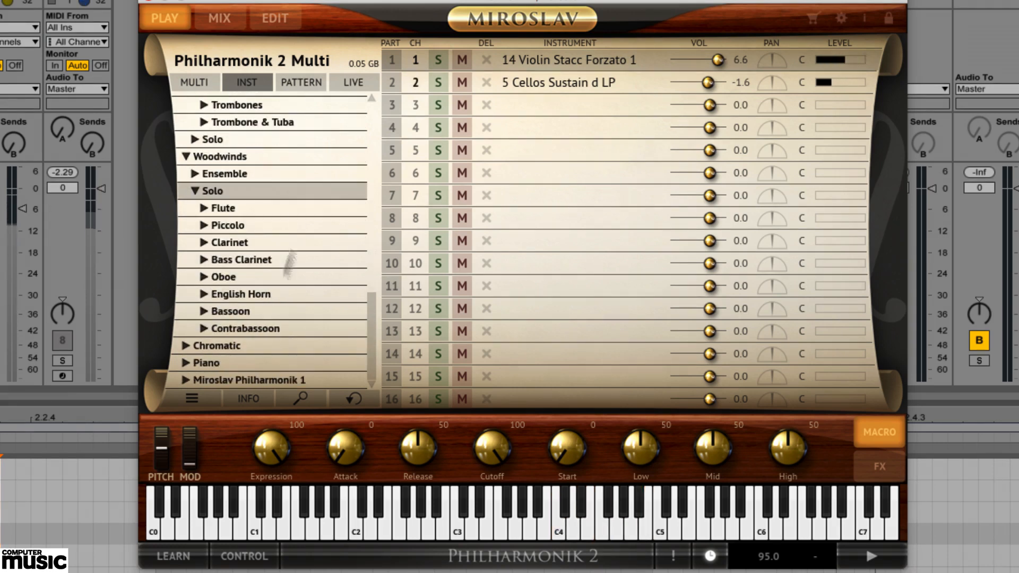
# Step: Review the Multi presets, the mixer with its insert effect categories, and the edit parameters of the 14 Violin Stacc Forzato 1 part
pyautogui.click(198, 82)
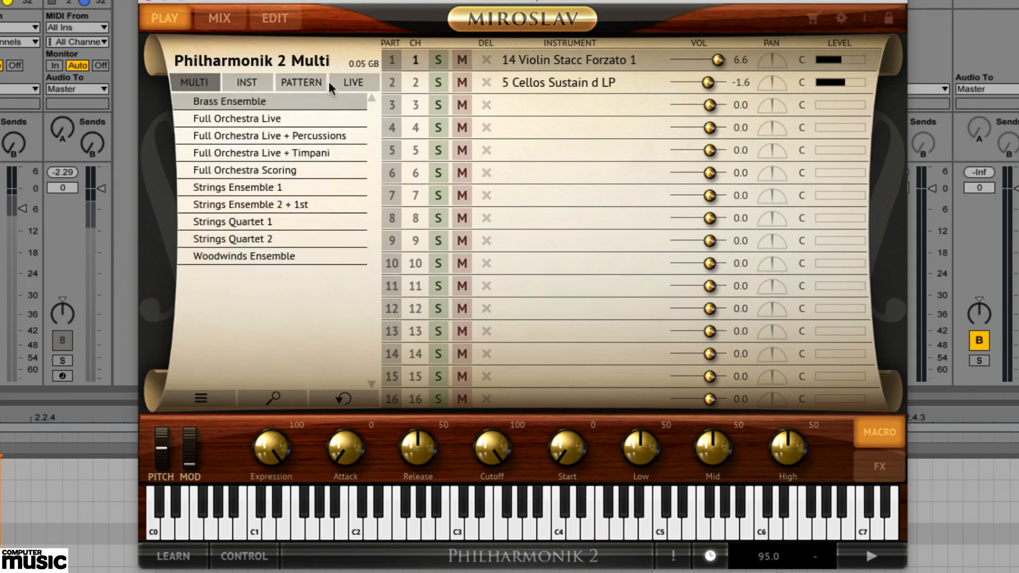
pyautogui.click(218, 18)
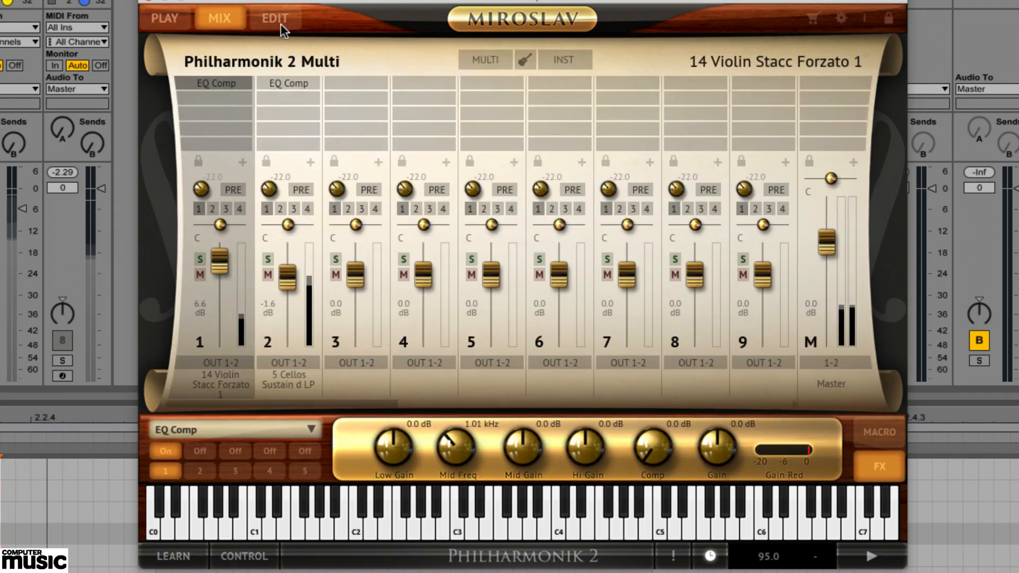
pyautogui.click(232, 86)
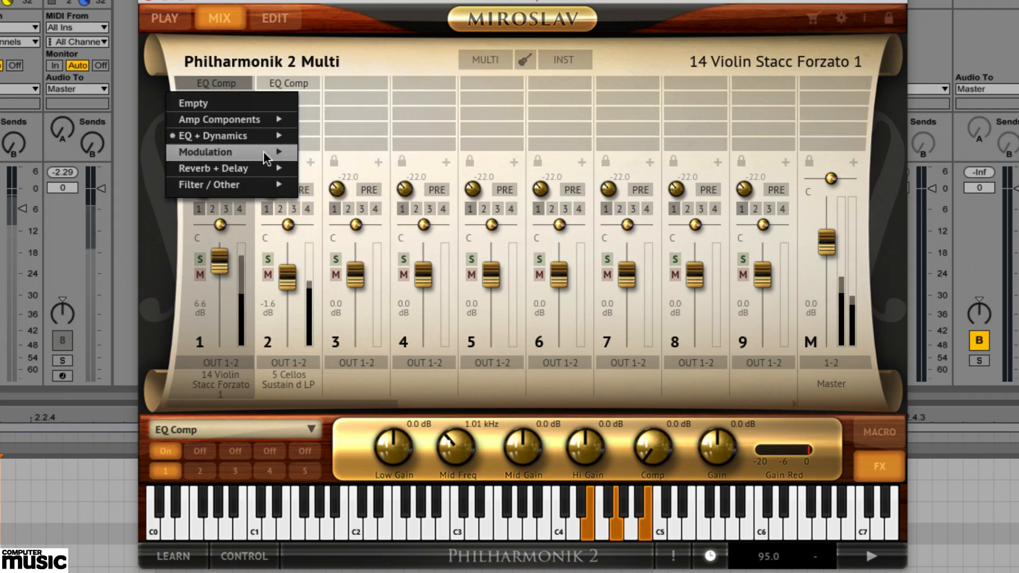
pyautogui.moveTo(266, 154)
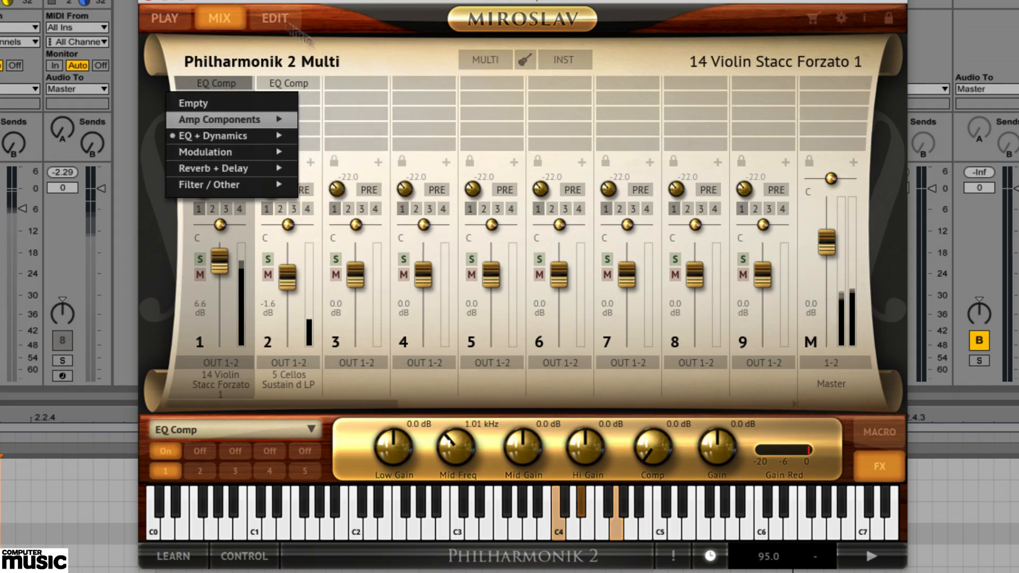
pyautogui.click(272, 20)
pyautogui.click(273, 20)
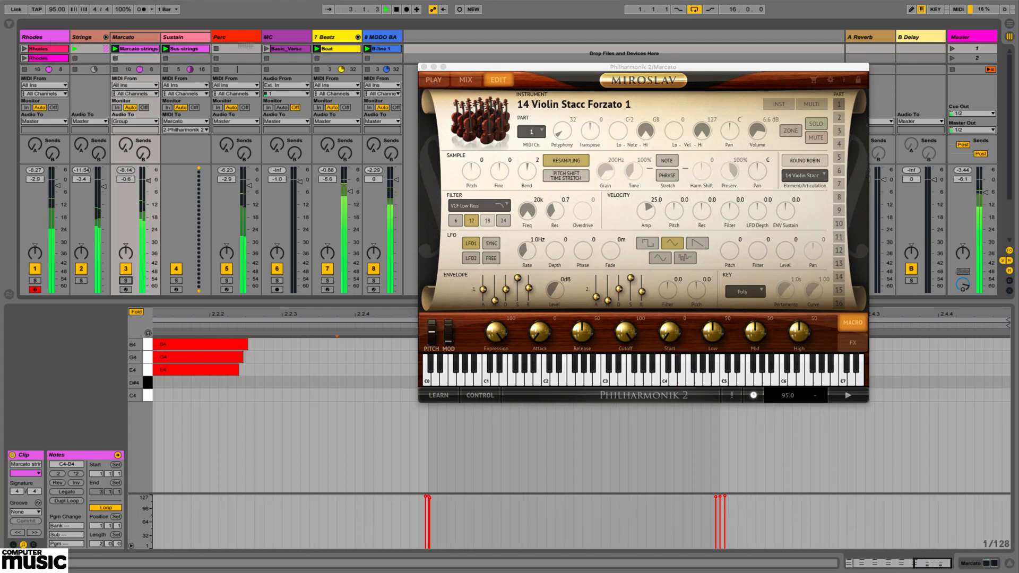
# Step: Open the Black 76 compressor on the 7 Beatz track and move its window clear of the track headers
pyautogui.click(316, 76)
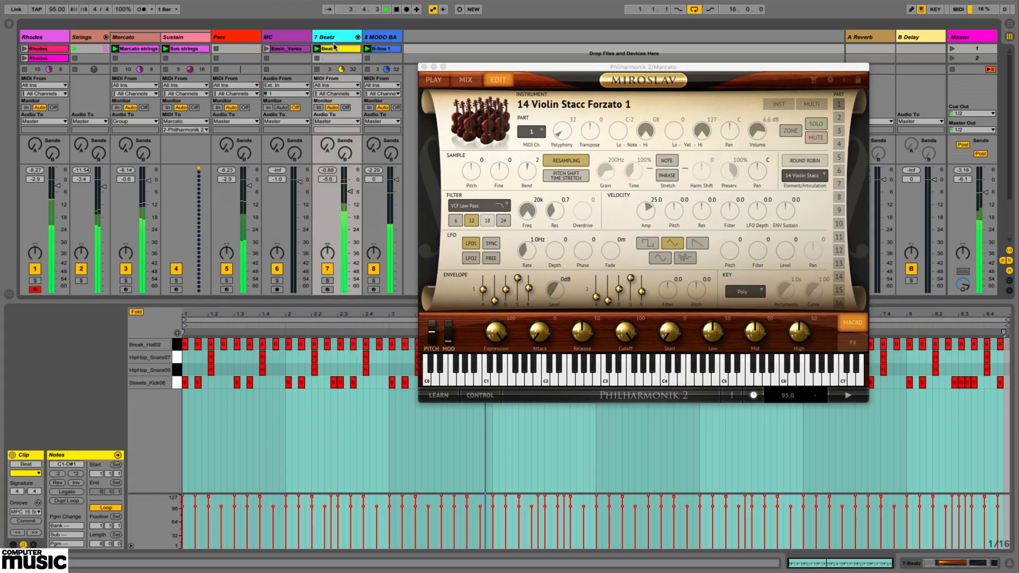
pyautogui.click(919, 563)
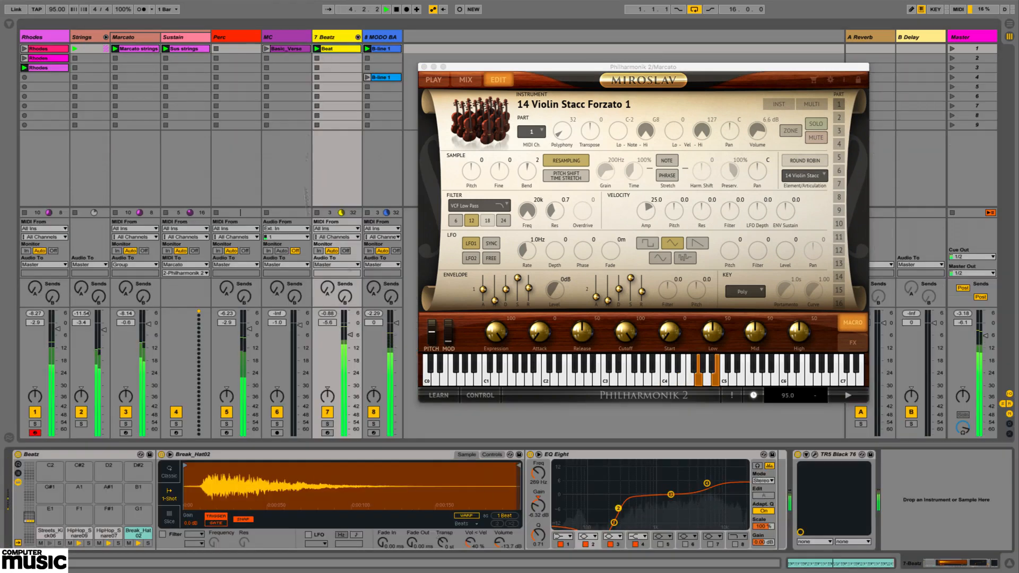
pyautogui.click(815, 455)
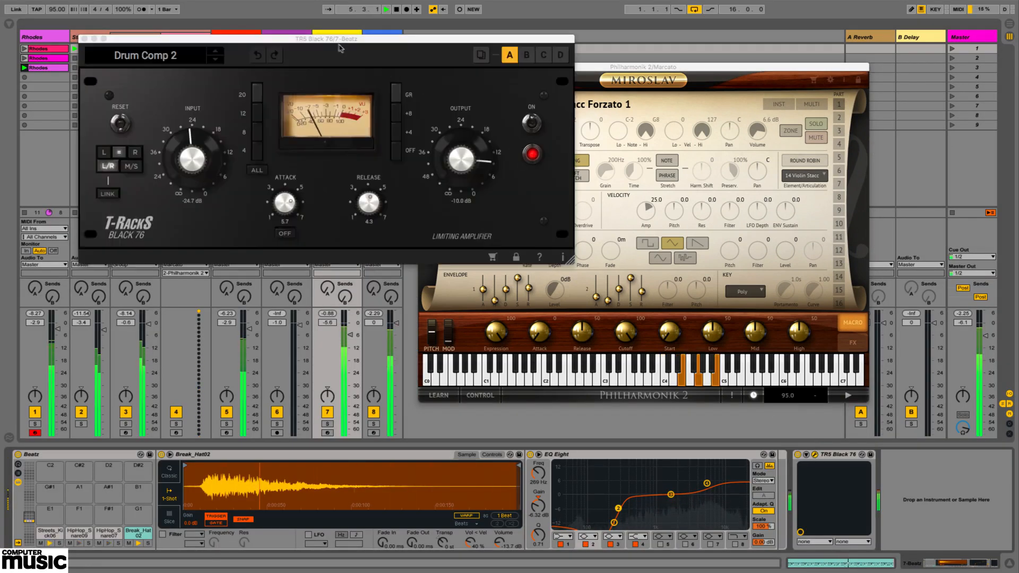
pyautogui.moveTo(309, 38); pyautogui.dragTo(535, 132)
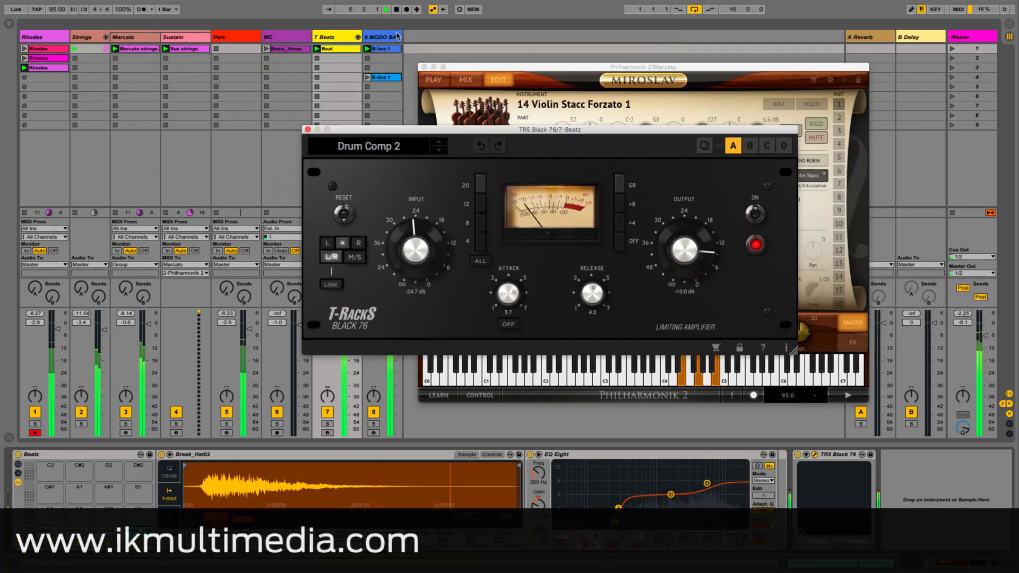
# Step: Open the MODO BASS track's Black 76 and set the input of the Beatz track's Black 76 to -21.4 dB
pyautogui.click(386, 35)
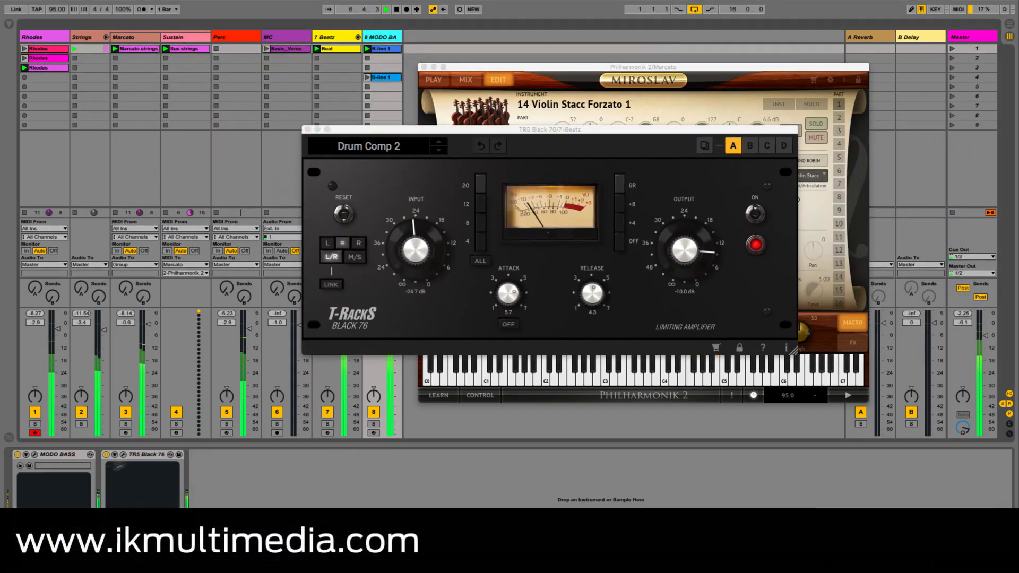
pyautogui.click(123, 455)
pyautogui.click(678, 171)
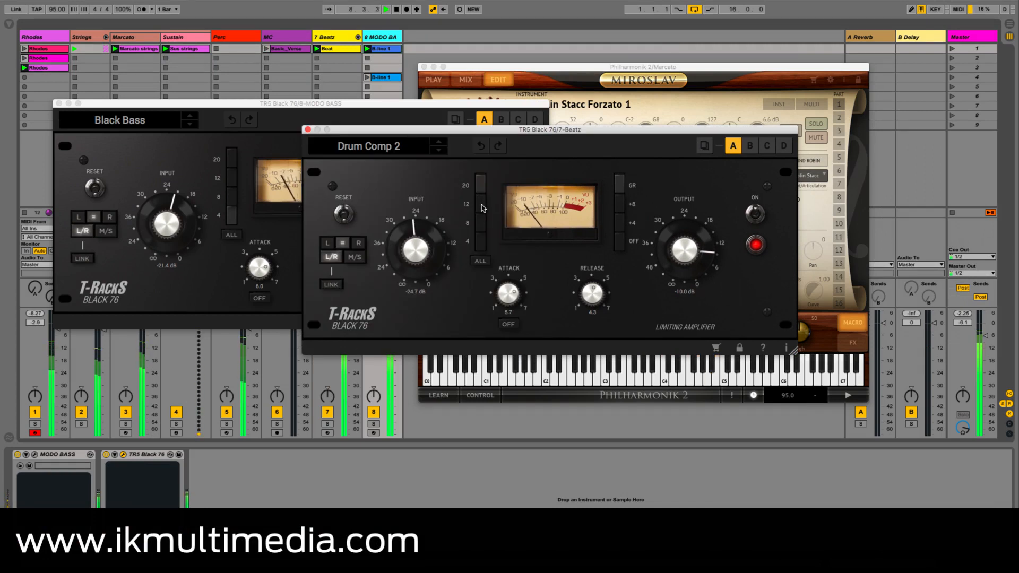
pyautogui.moveTo(423, 254); pyautogui.dragTo(423, 250)
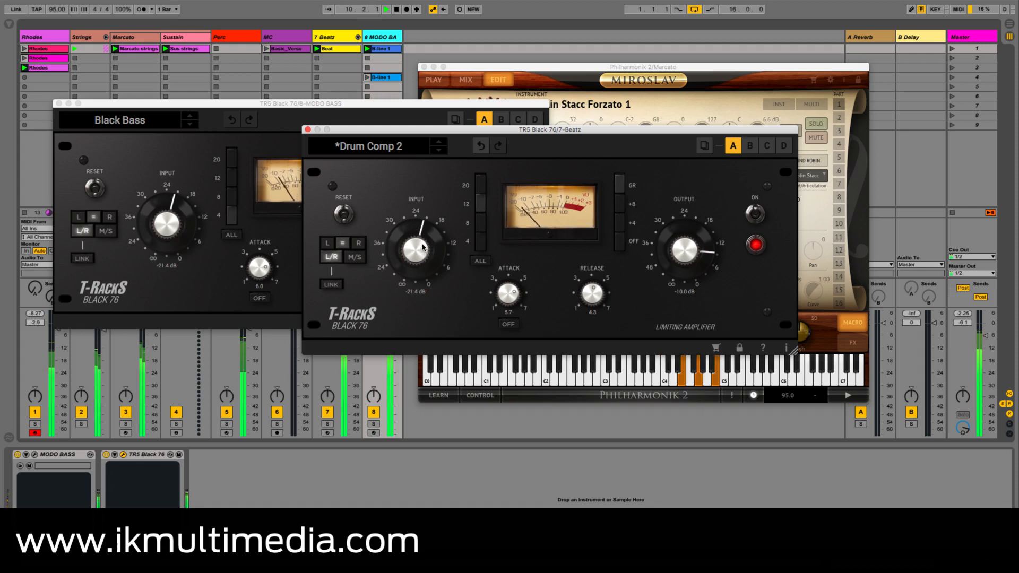
# Step: On the MODO BASS track's Black 76, set the ratio to 8, raise the input to about -19.6 dB and set the attack to 7.0
pyautogui.click(287, 234)
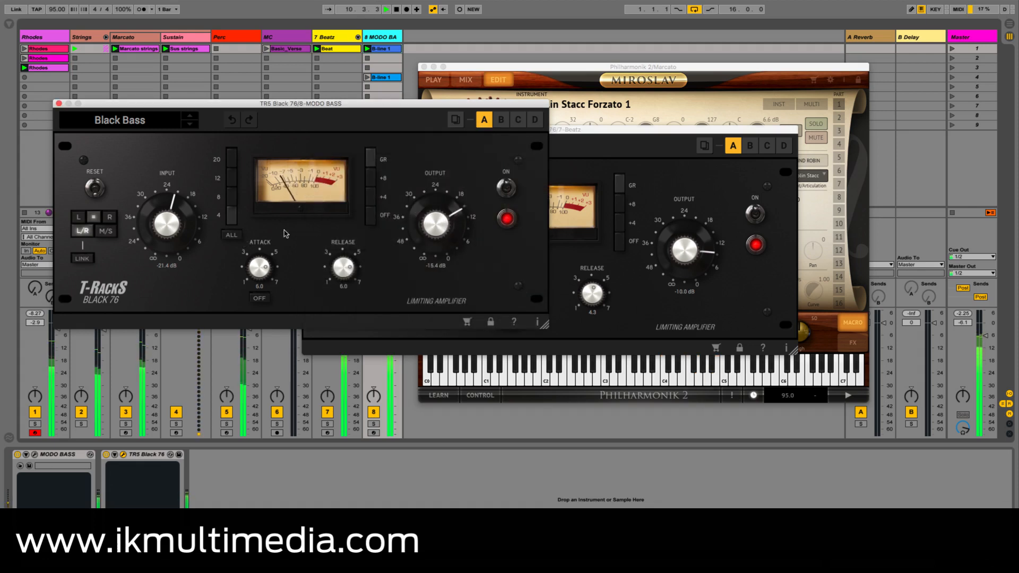
pyautogui.click(231, 198)
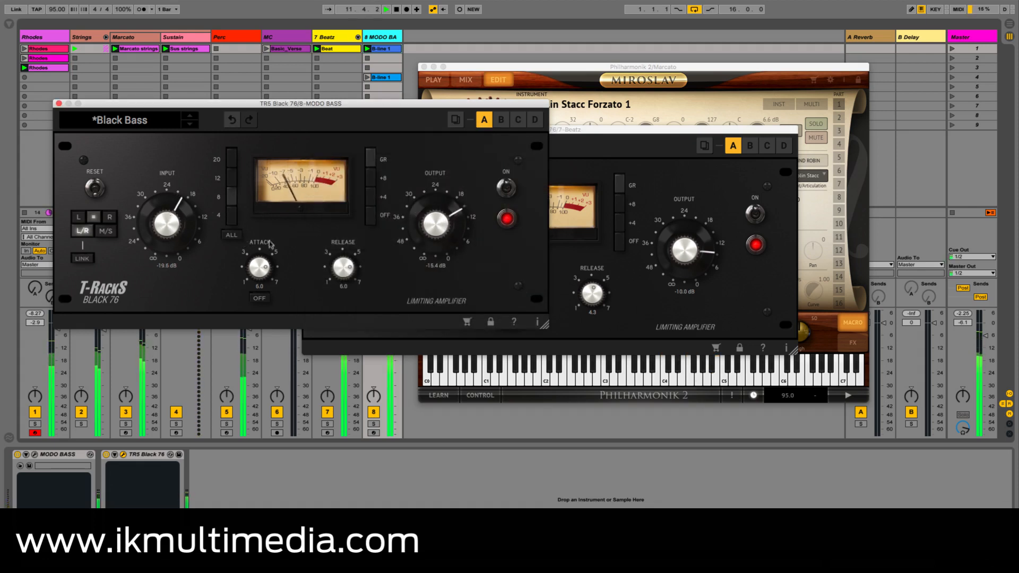
pyautogui.moveTo(259, 275); pyautogui.dragTo(260, 254)
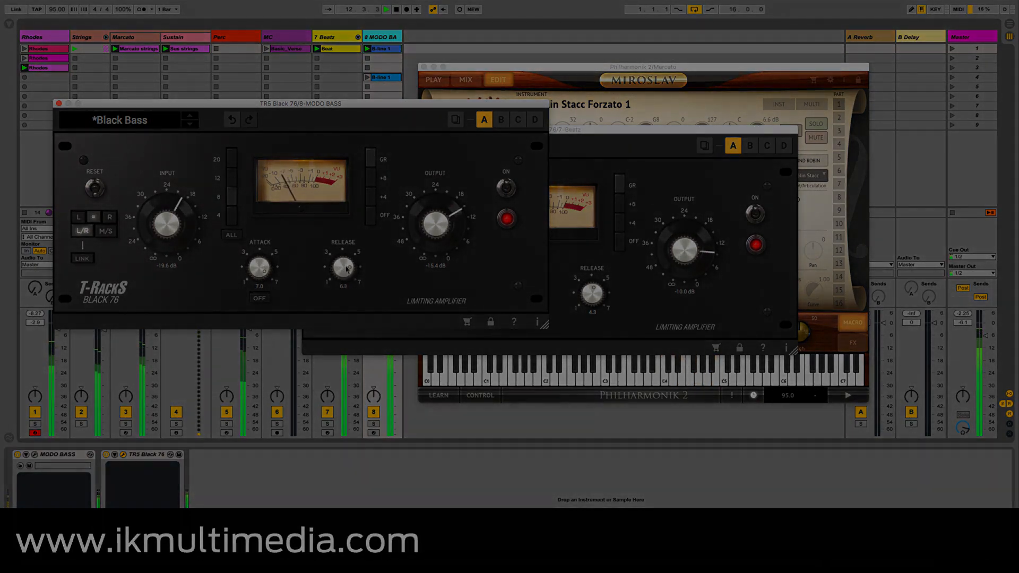